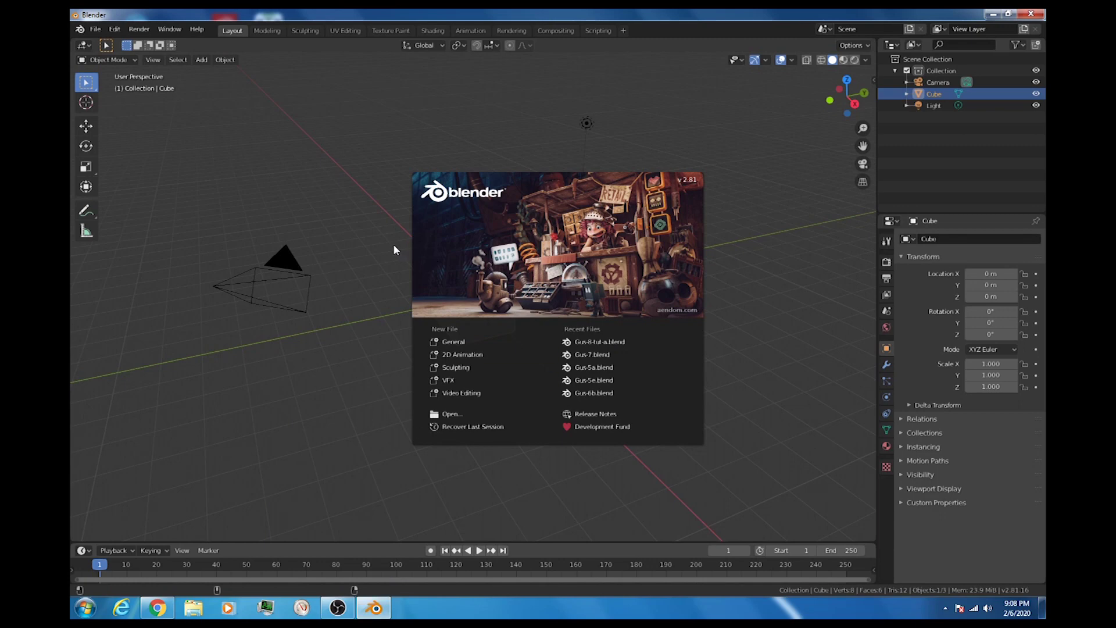
Open a fresh 2D Animation file and draw a rough oval stroke on the canvas in frame 1
click(474, 356)
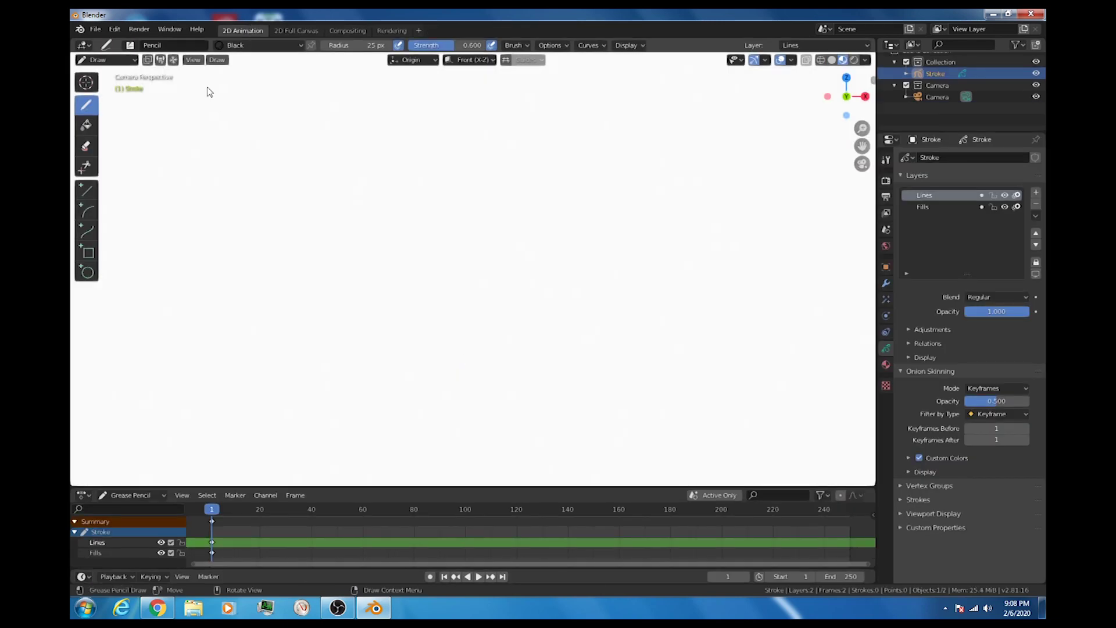
click(95, 29)
mouse_move(123, 47)
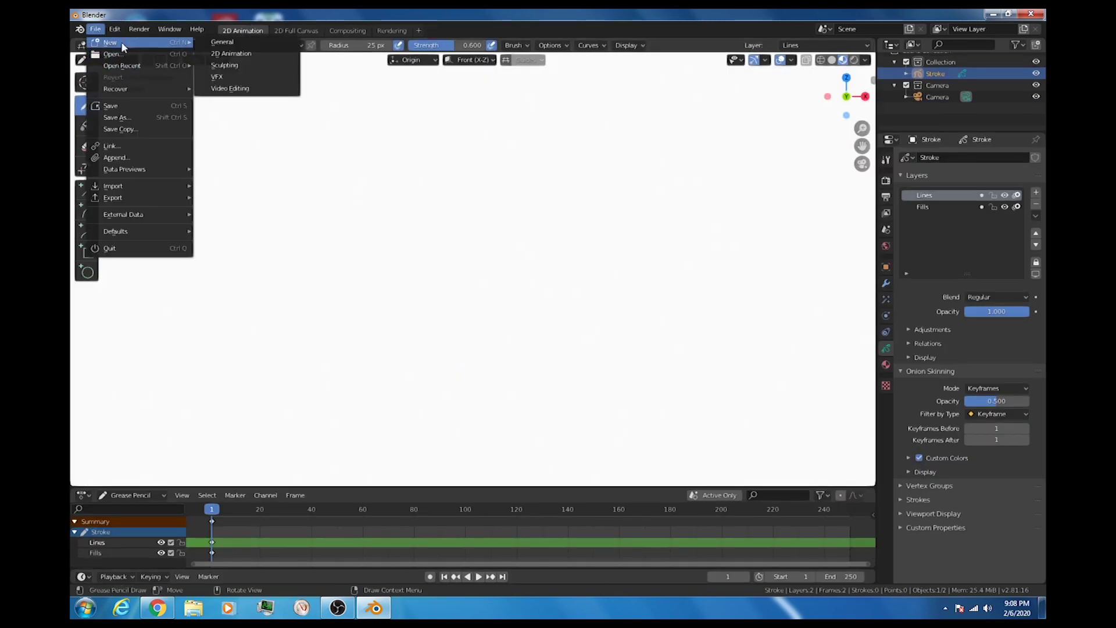
click(230, 53)
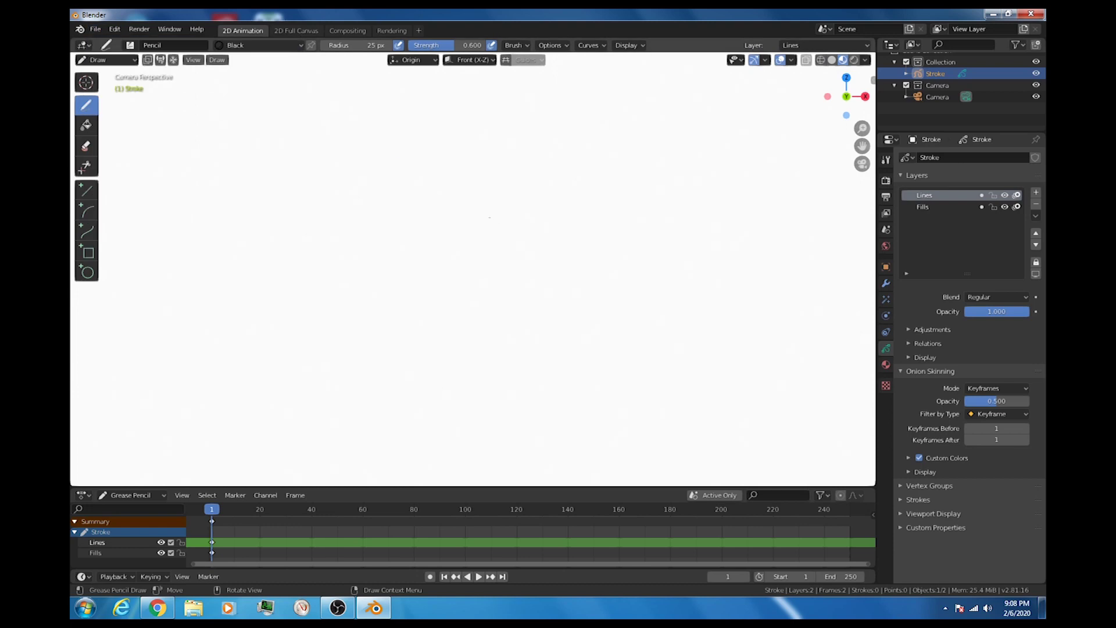
mouse_move(473, 219)
mouse_down()
mouse_move(435, 303)
mouse_move(597, 308)
mouse_move(575, 226)
mouse_move(515, 210)
mouse_move(471, 219)
mouse_up()
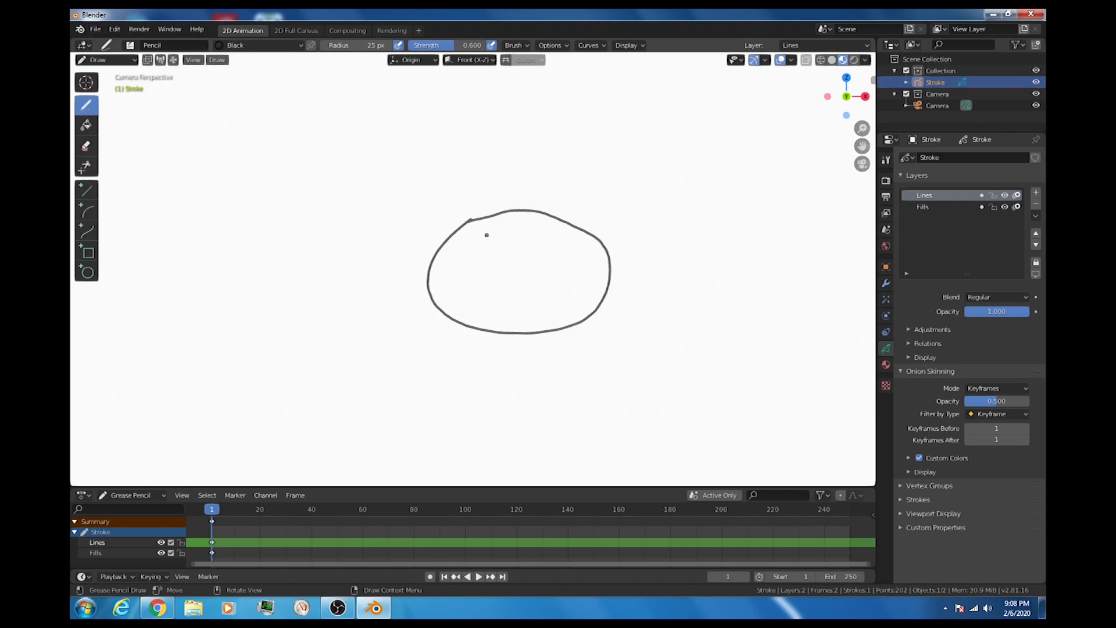
key(ctrl+z)
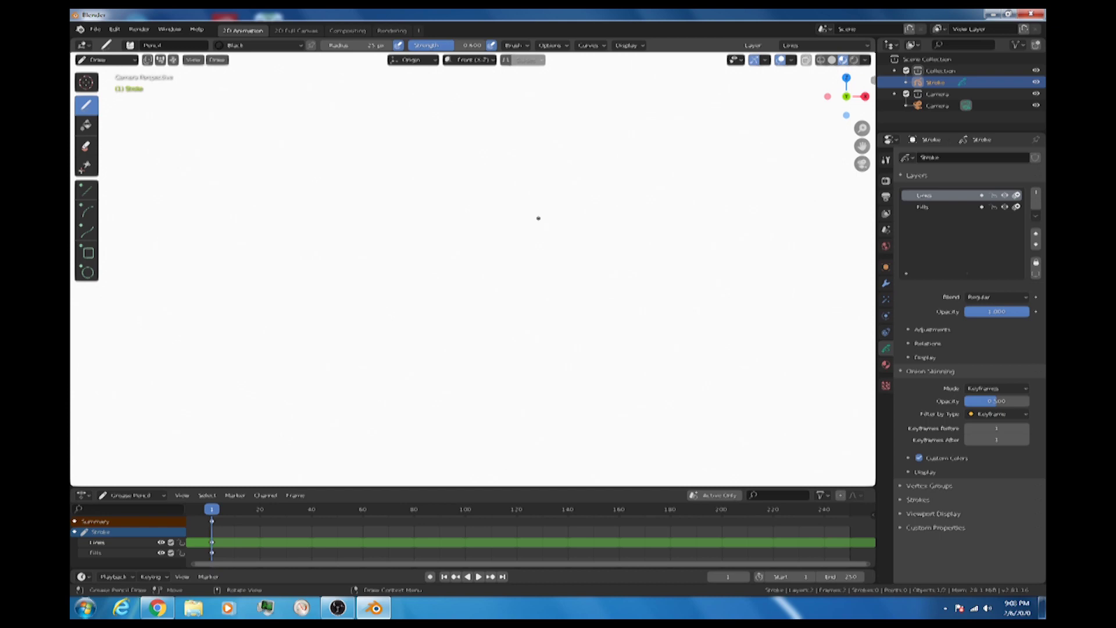
click(125, 61)
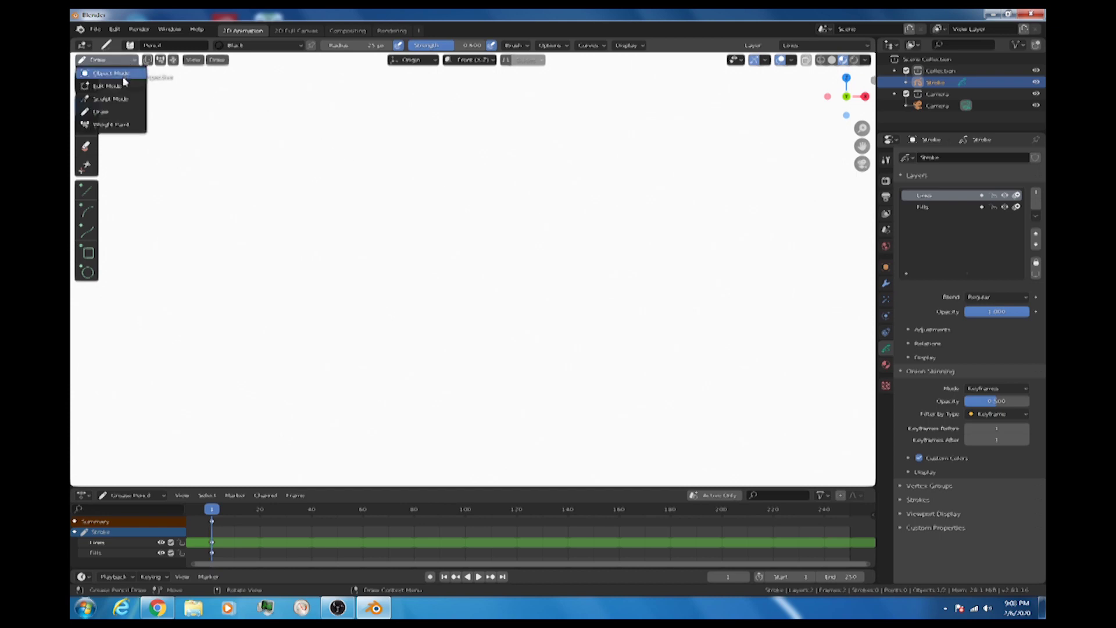
Switch to Object Mode, deselect all, and add D:\Blender\Donald-duck.png as a background reference image
click(110, 73)
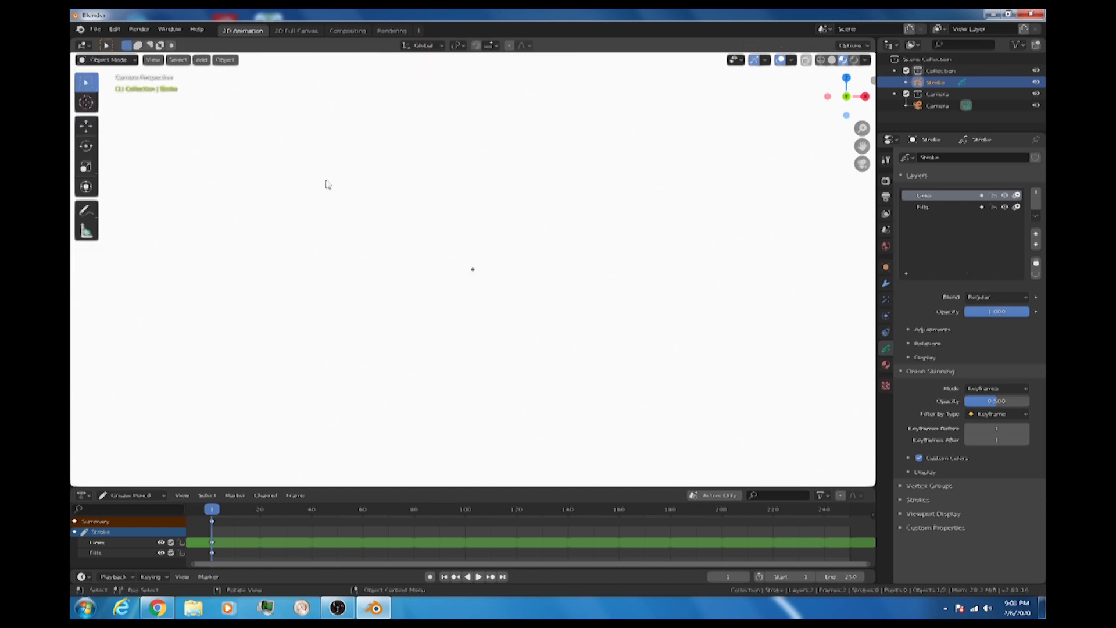
key(alt+a)
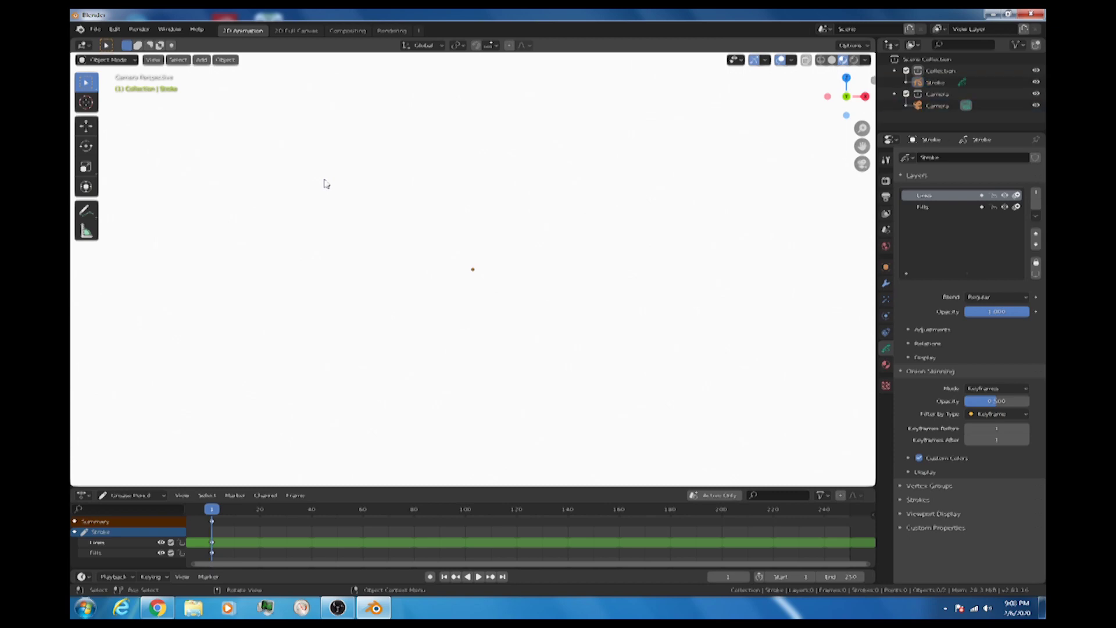
click(201, 60)
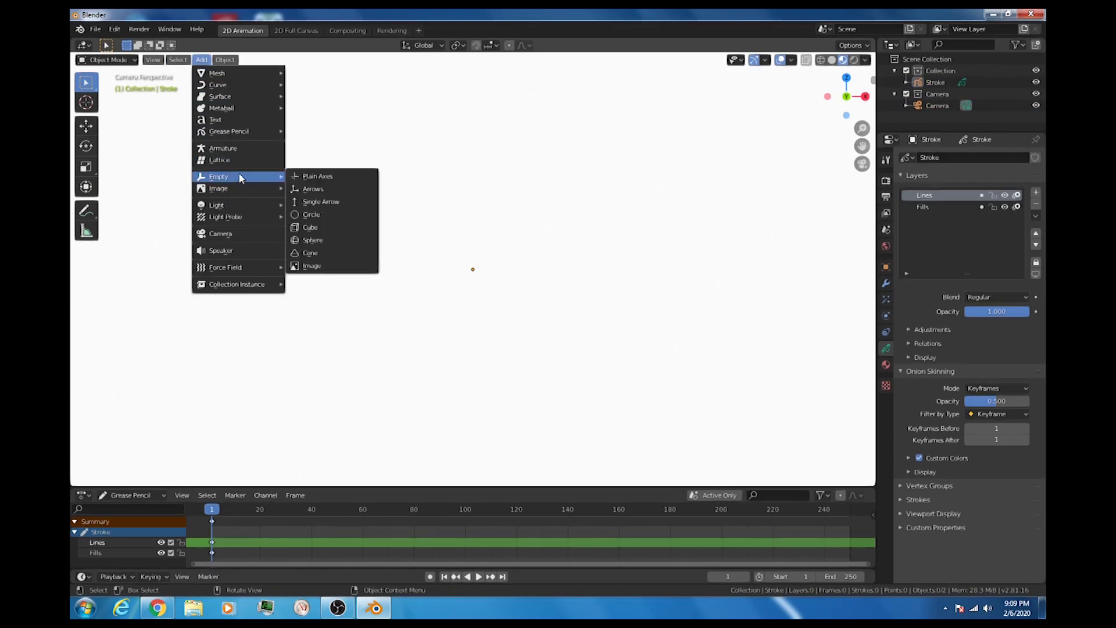
mouse_move(234, 187)
click(320, 200)
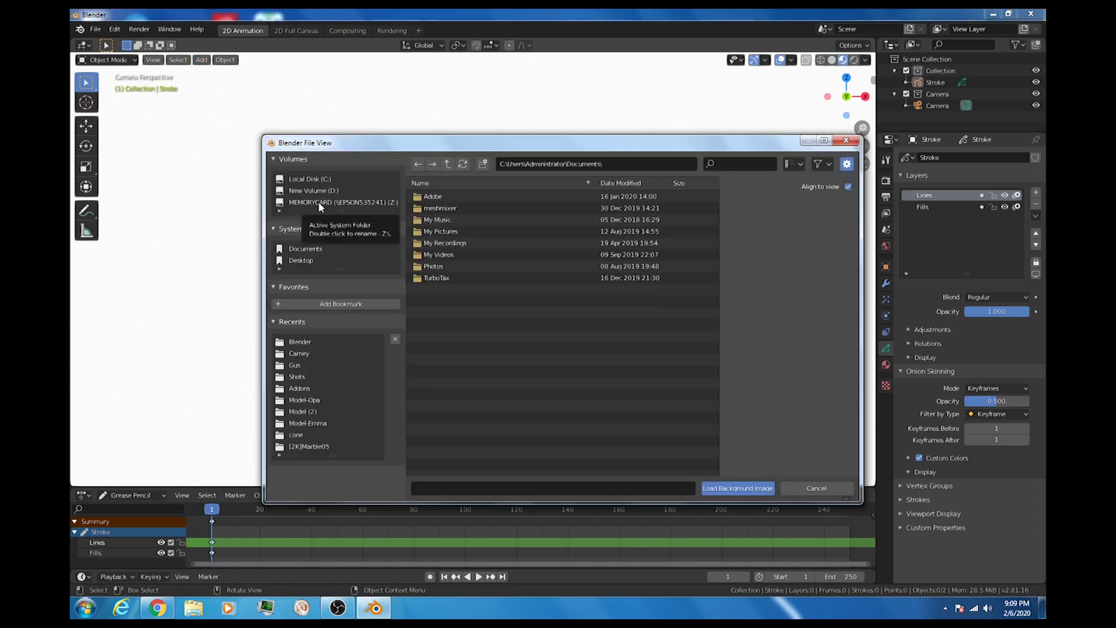
click(326, 192)
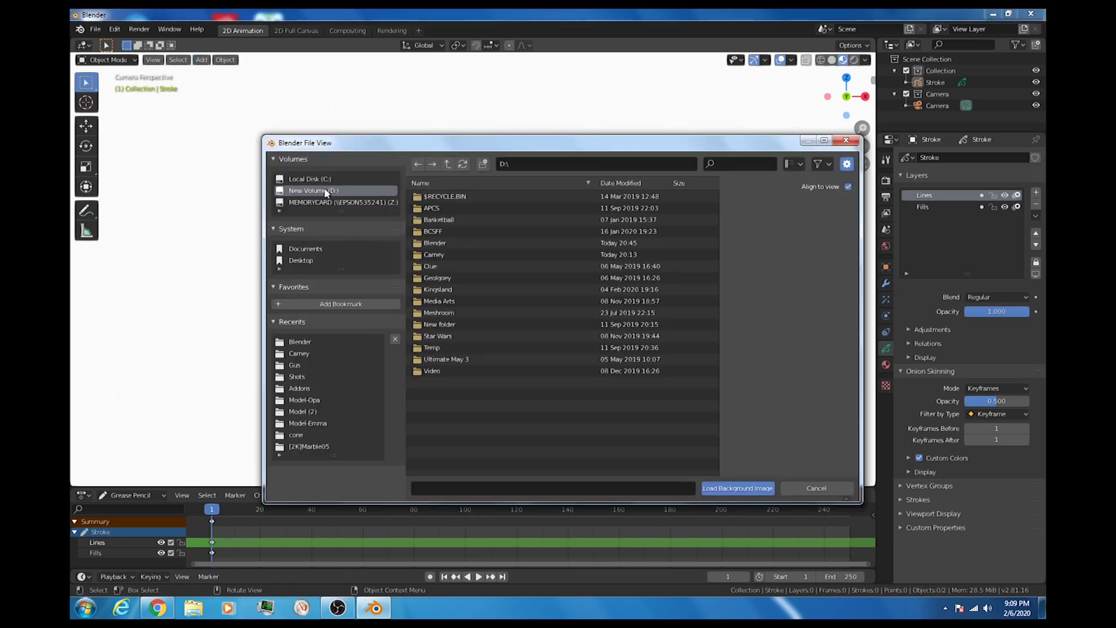
click(436, 244)
double_click(434, 232)
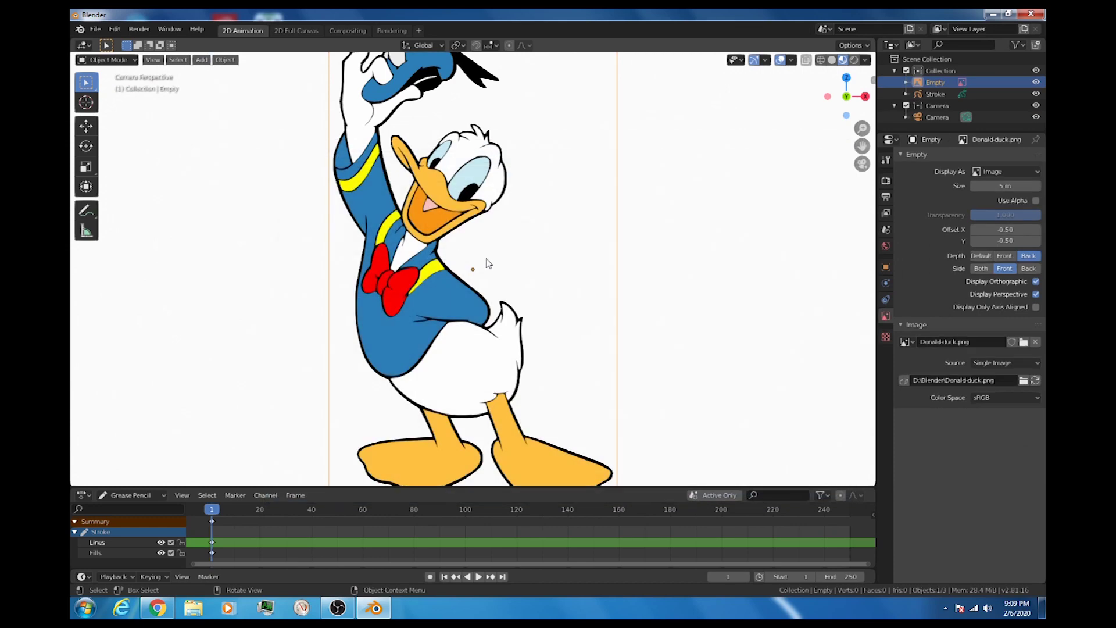
click(619, 251)
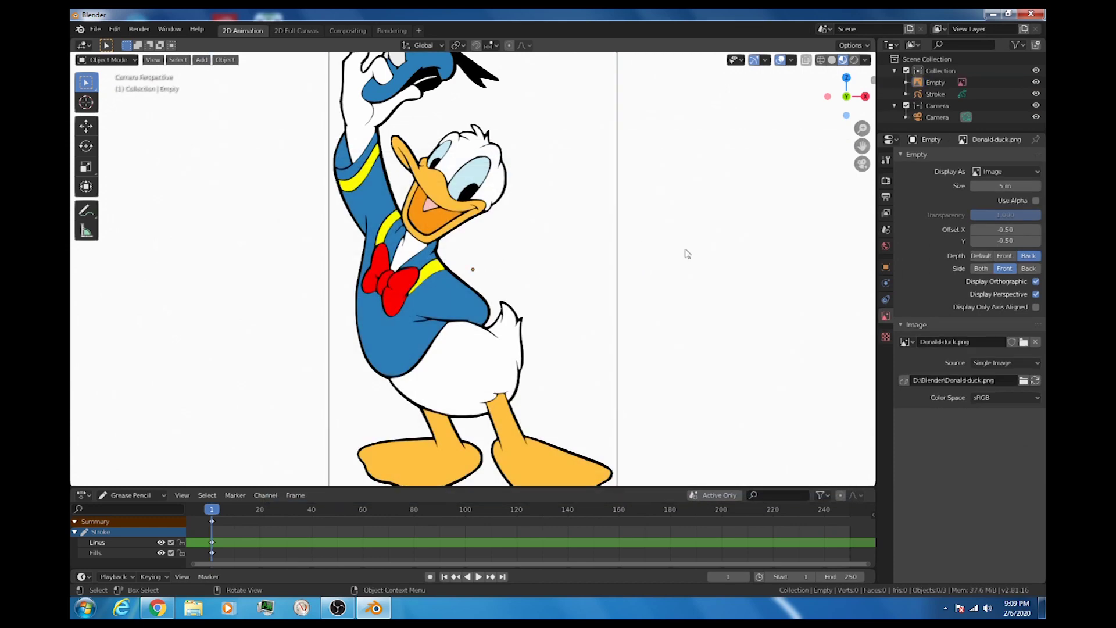
Centre the duck image in the camera frame at location X 0.05 m, Y 1.39 m, Z 0.03 m
scroll(709, 249, down, 1)
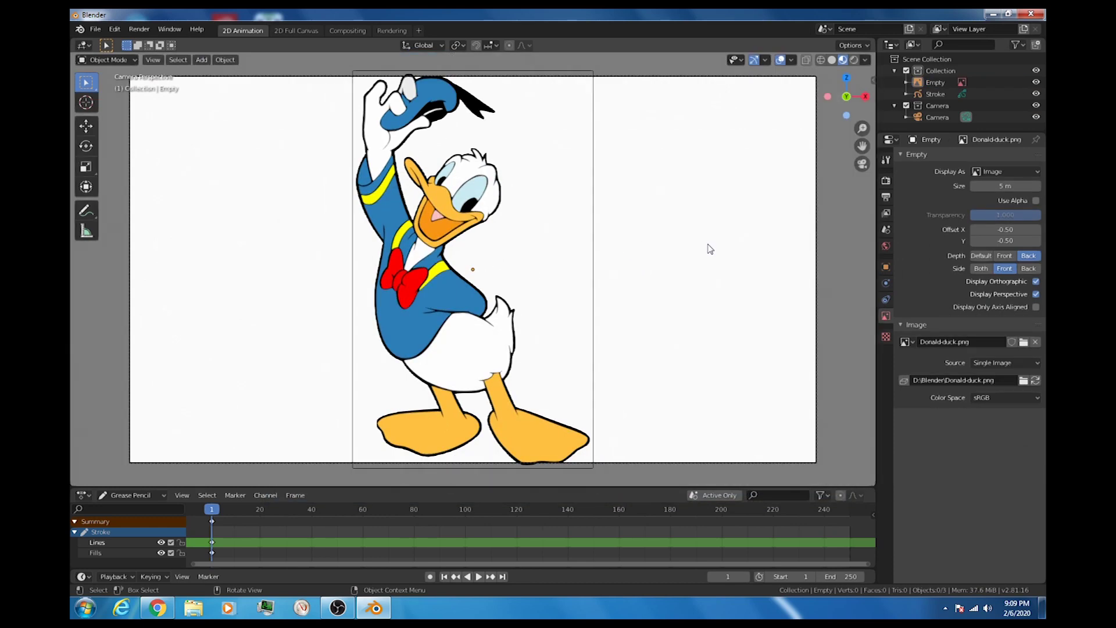
scroll(709, 248, up, 1)
scroll(710, 249, down, 1)
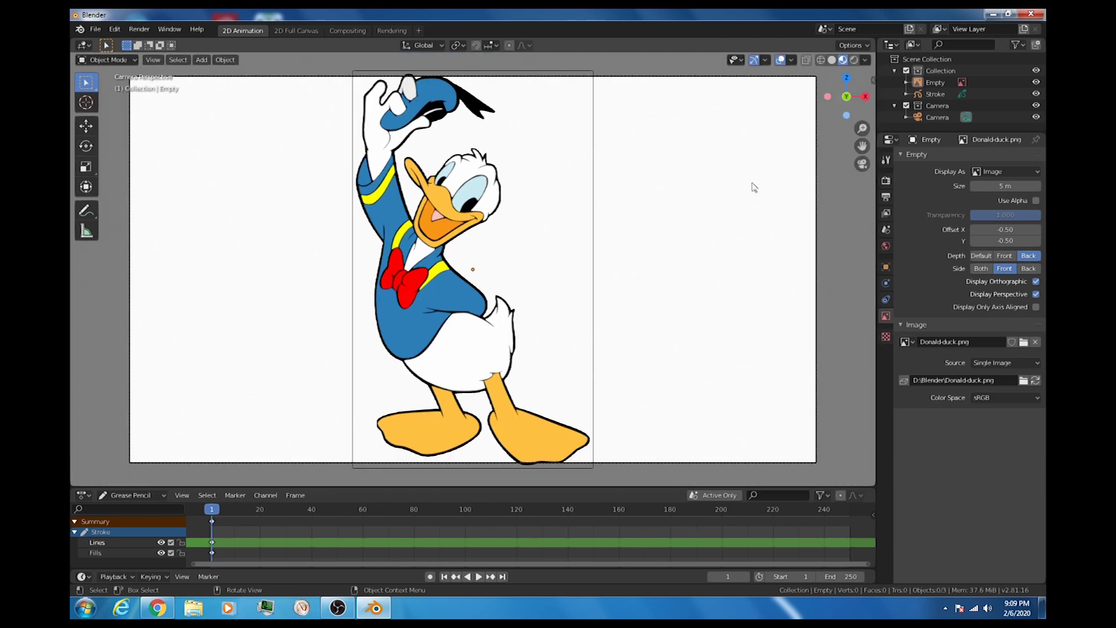
key(n)
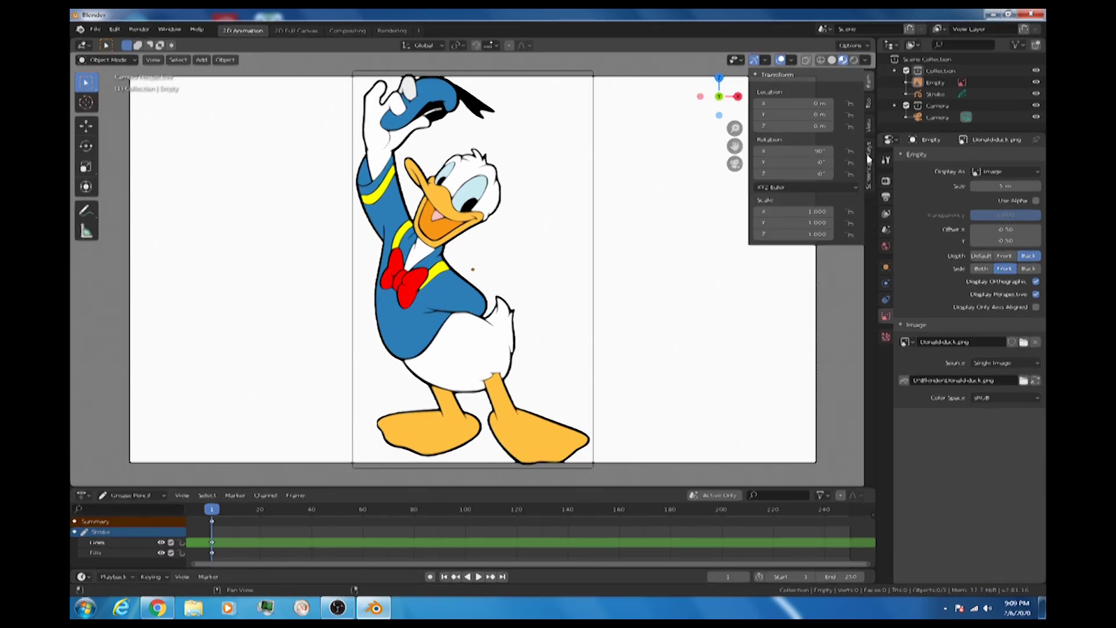
click(870, 155)
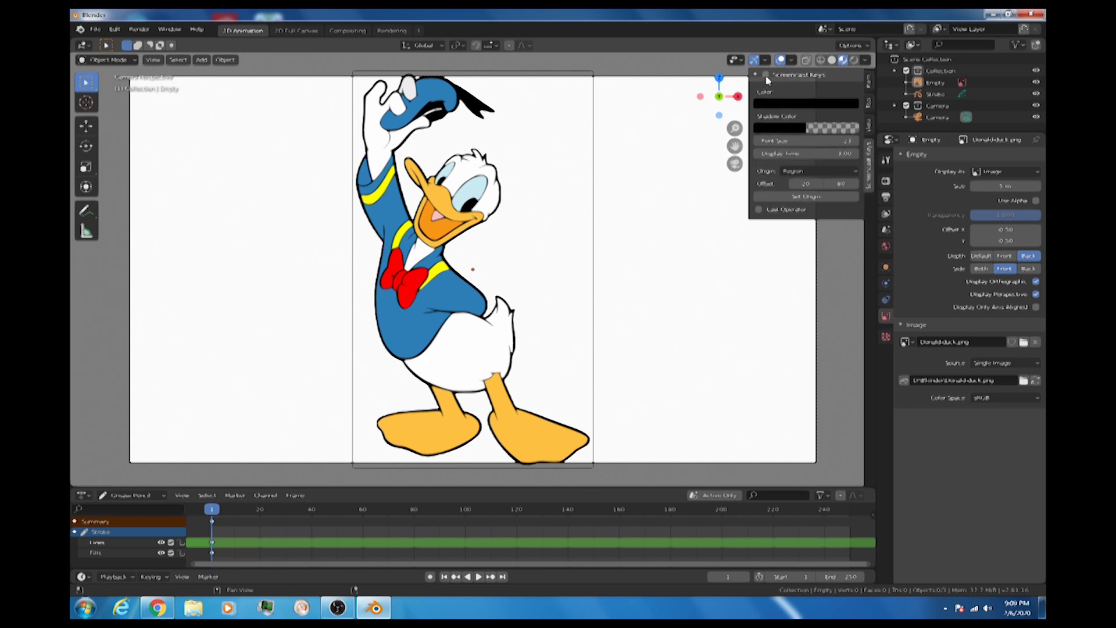
click(866, 86)
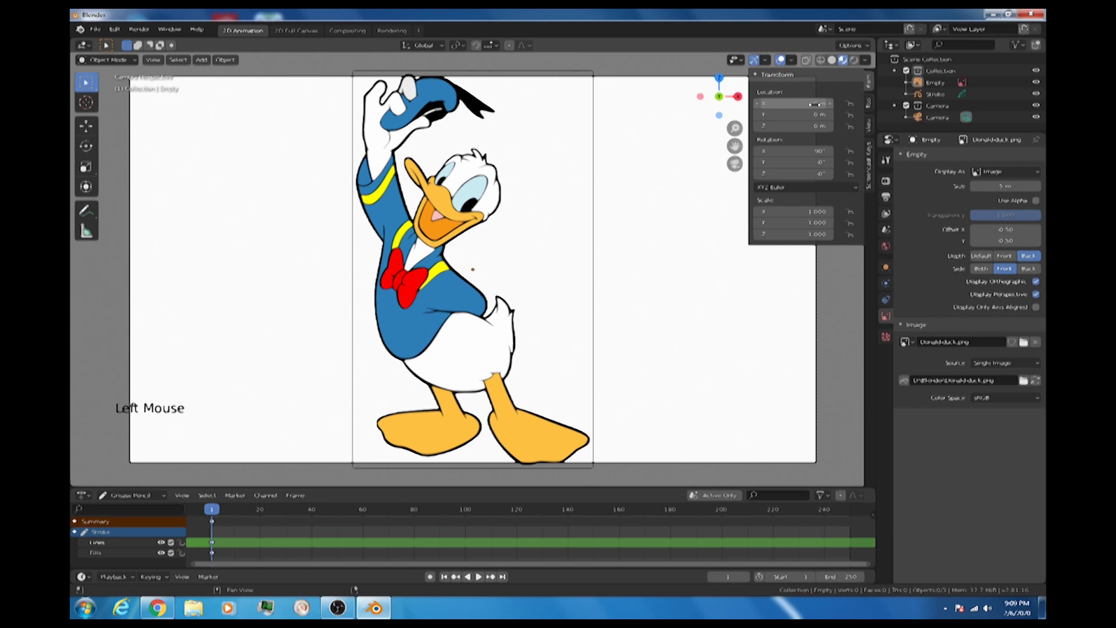
drag(813, 104, 776, 126)
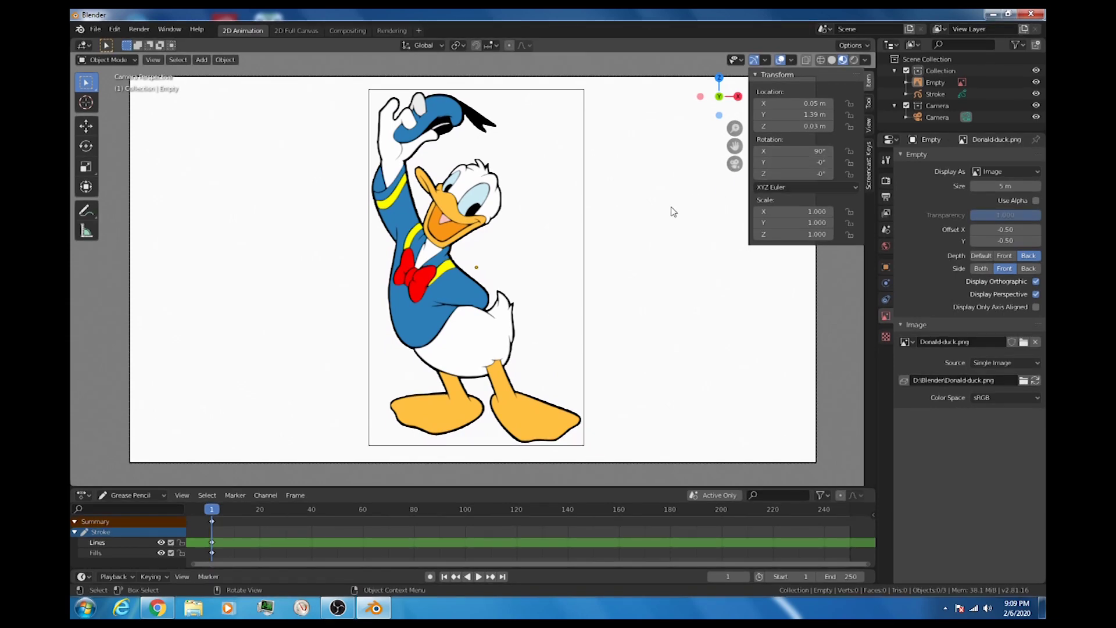
key(n)
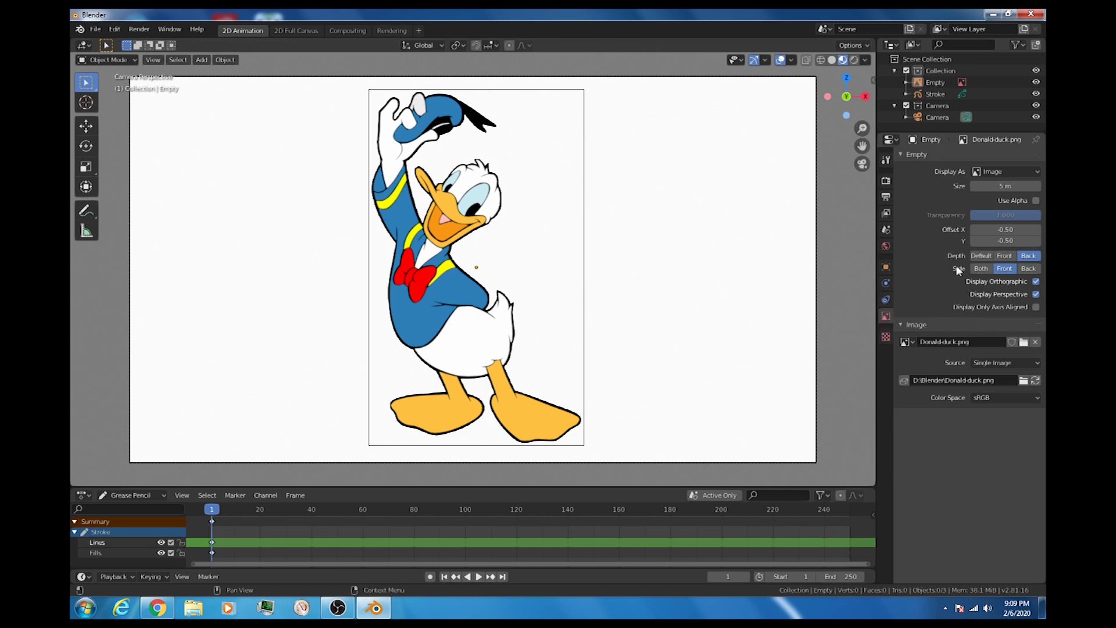
Enable Use Alpha on the duck reference image and lower its transparency to 0.492
mouse_move(1035, 215)
mouse_down()
mouse_move(993, 215)
mouse_move(1017, 215)
mouse_up()
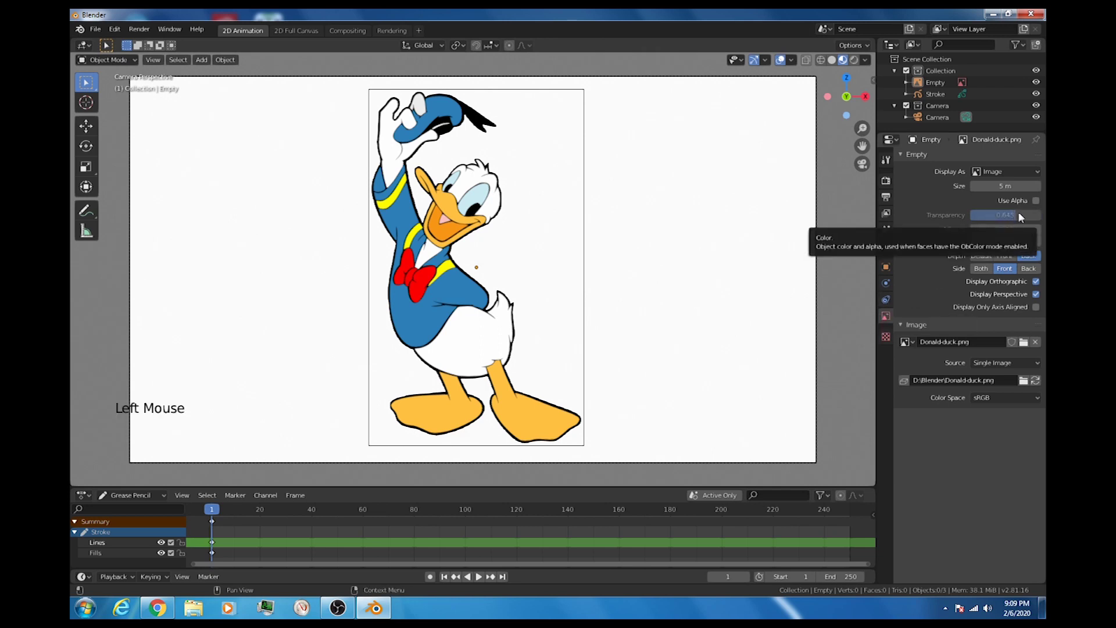
click(1035, 201)
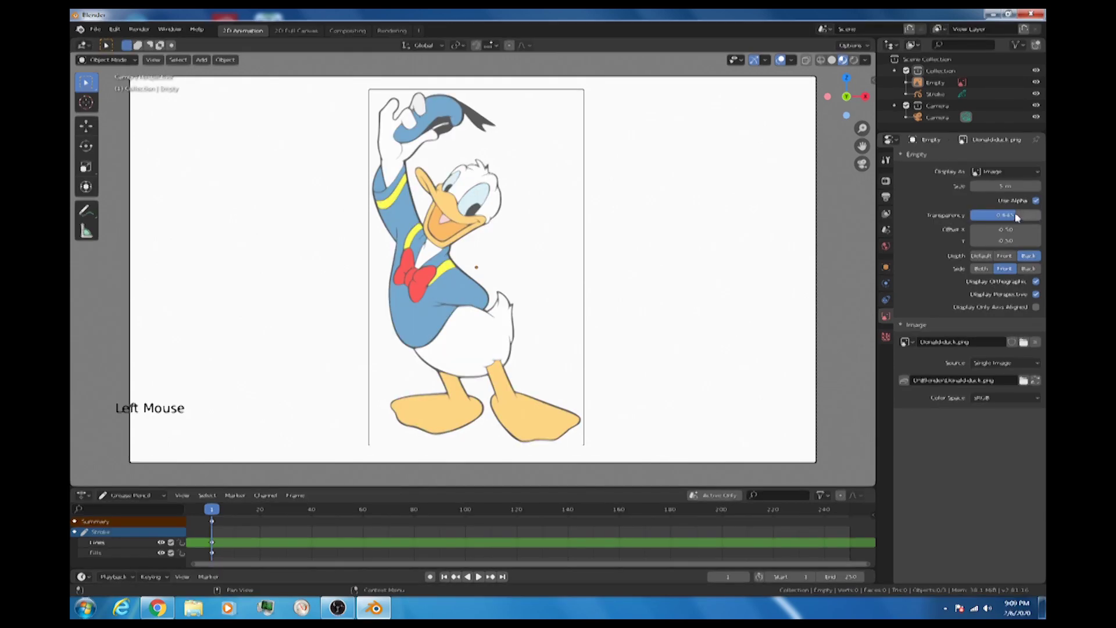
drag(1016, 215, 1005, 216)
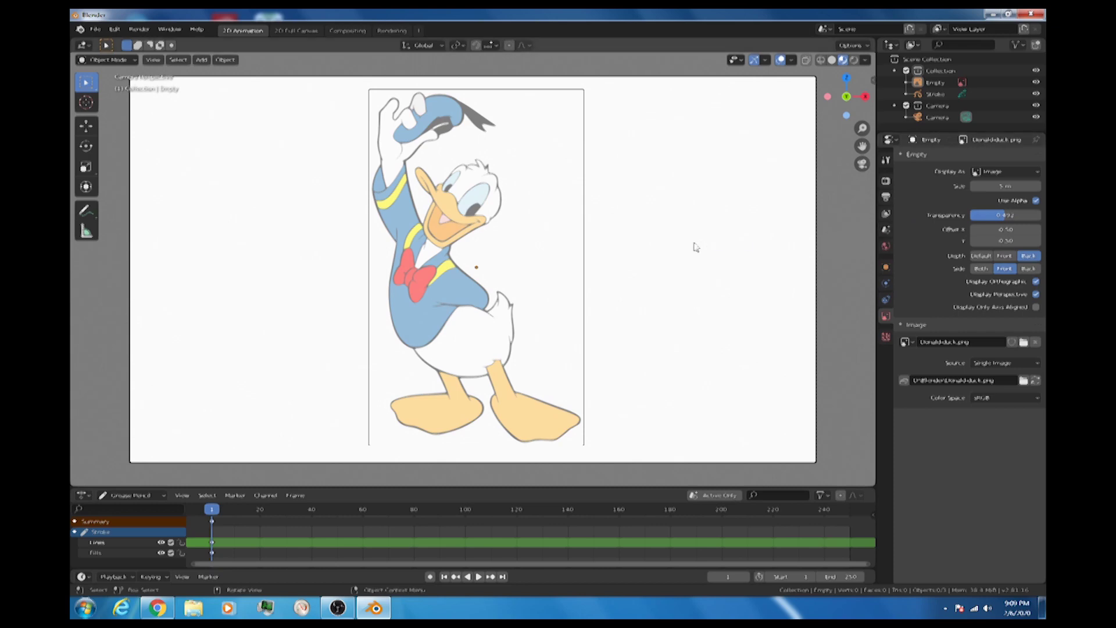
click(109, 60)
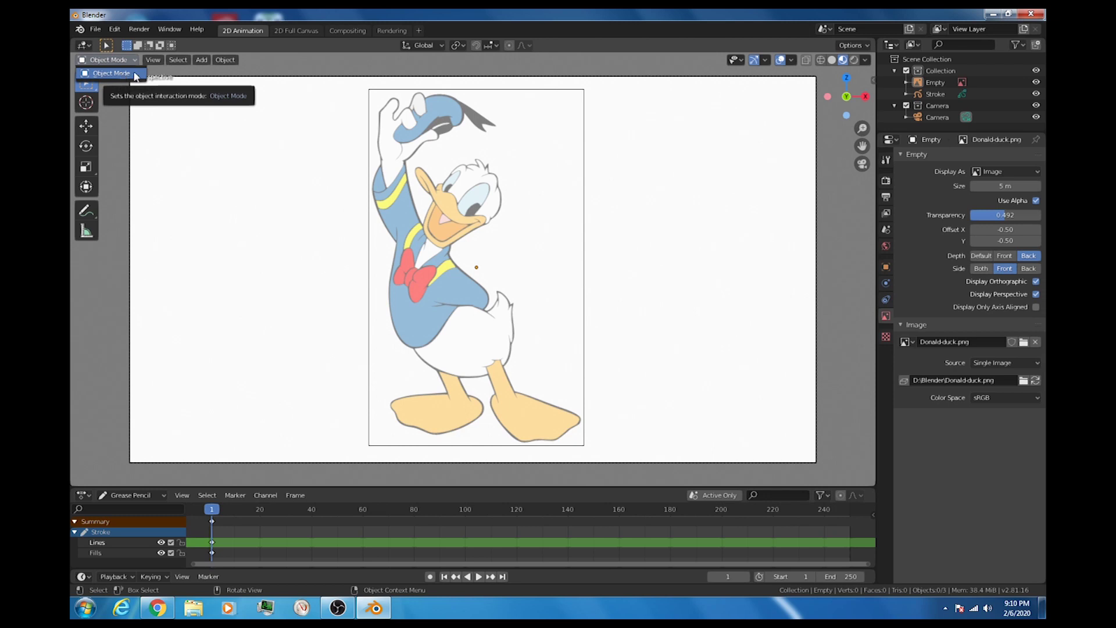
Select the Stroke grease pencil object and switch it to Draw mode
click(121, 74)
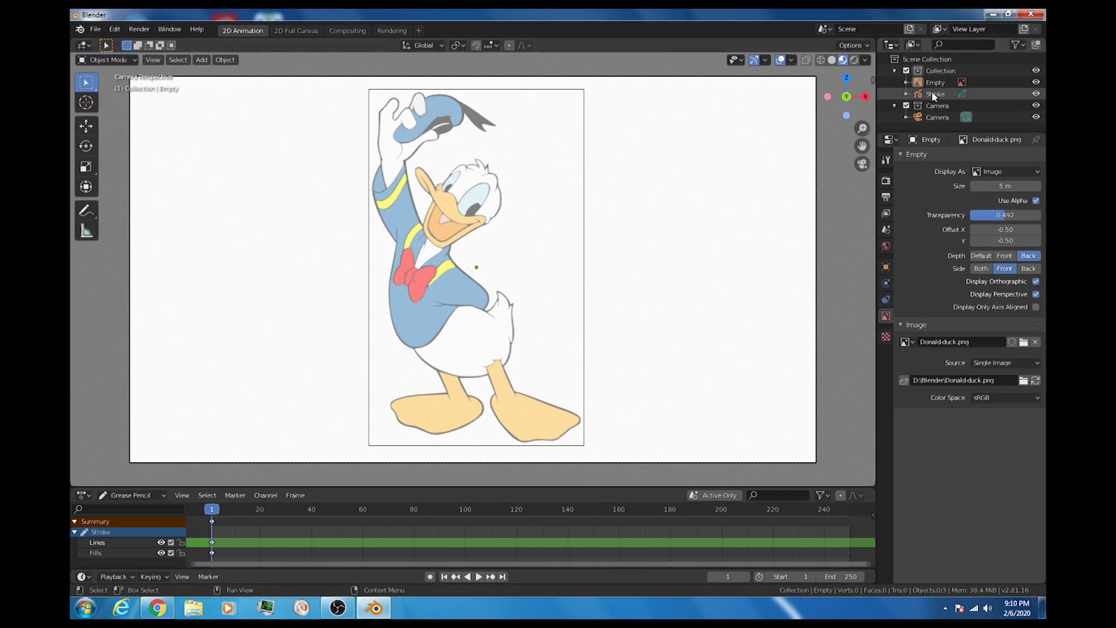
click(978, 93)
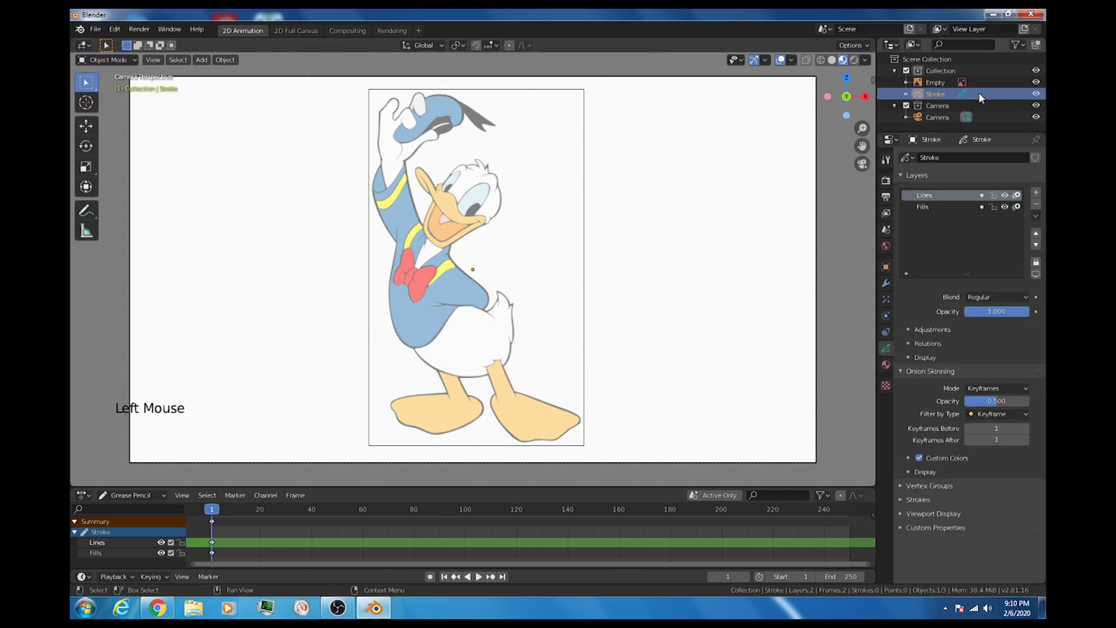
click(131, 60)
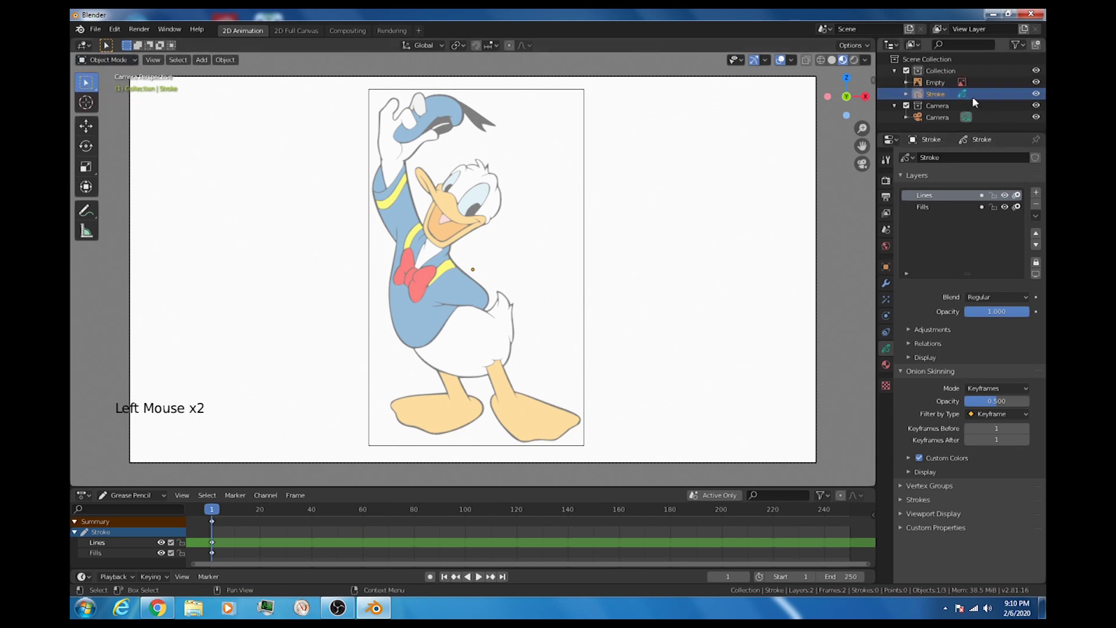
click(133, 60)
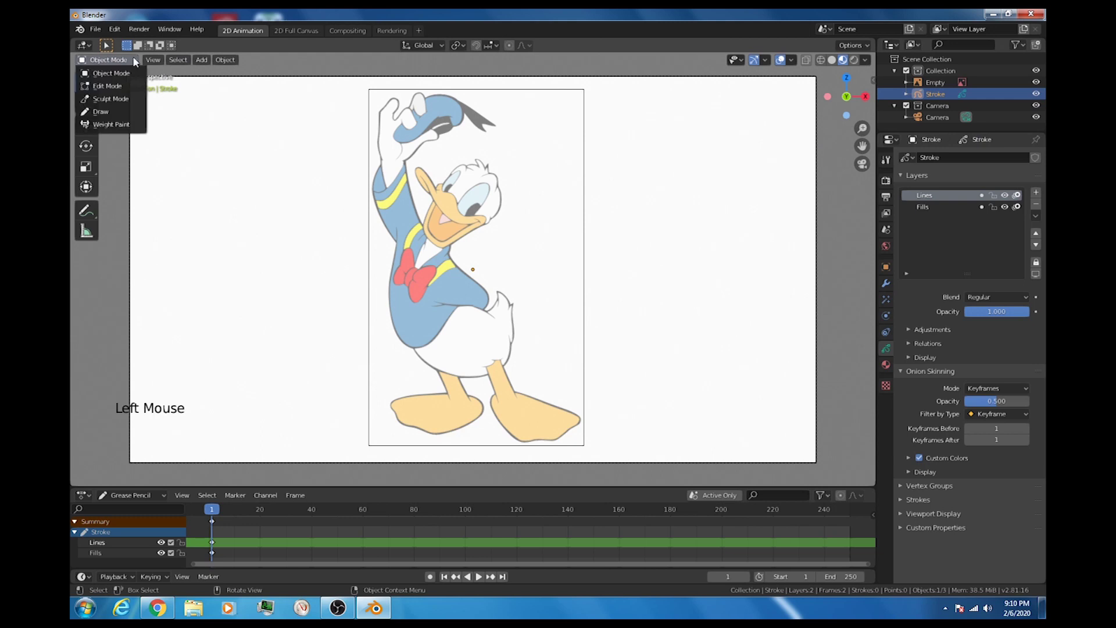
click(102, 112)
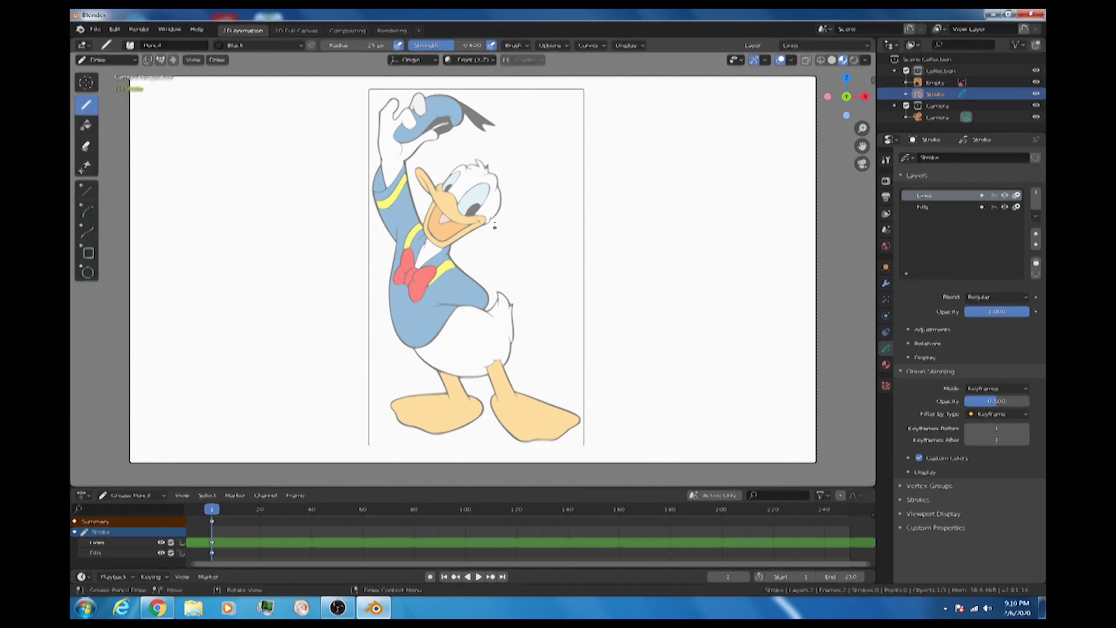
Trace an oval head, eye curls, a smile, two pupil dots and short lines over Donald's face
mouse_move(487, 169)
mouse_down()
mouse_move(413, 207)
mouse_move(544, 226)
mouse_move(510, 176)
mouse_move(482, 171)
mouse_up()
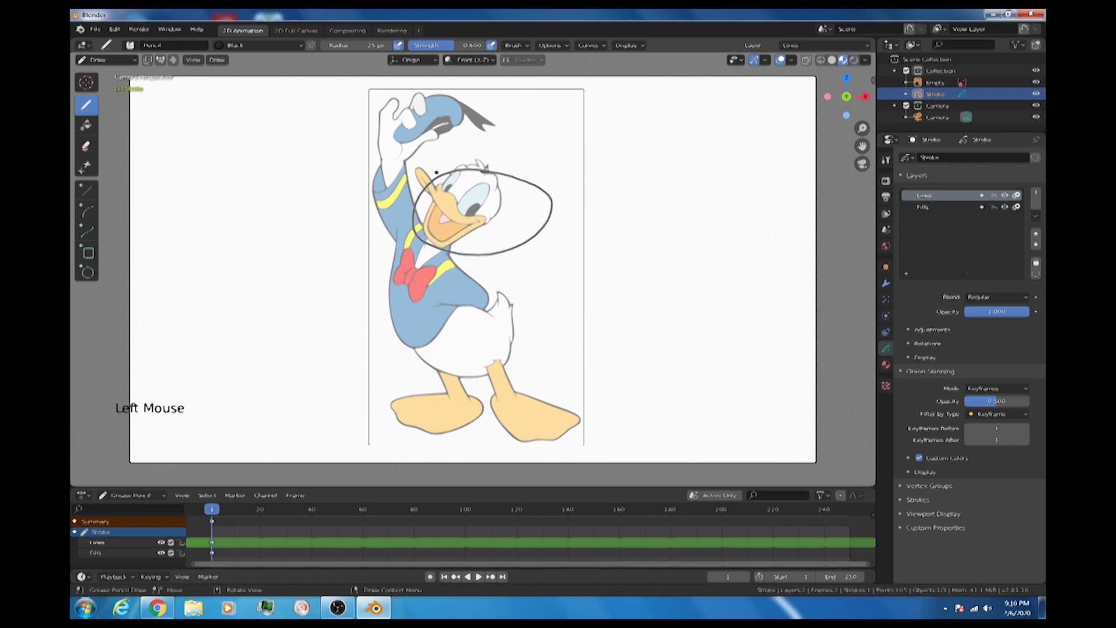
click(437, 173)
drag(526, 181, 534, 186)
mouse_move(442, 220)
mouse_down()
mouse_move(465, 233)
mouse_move(504, 220)
mouse_move(471, 189)
mouse_move(464, 197)
mouse_move(495, 196)
mouse_up()
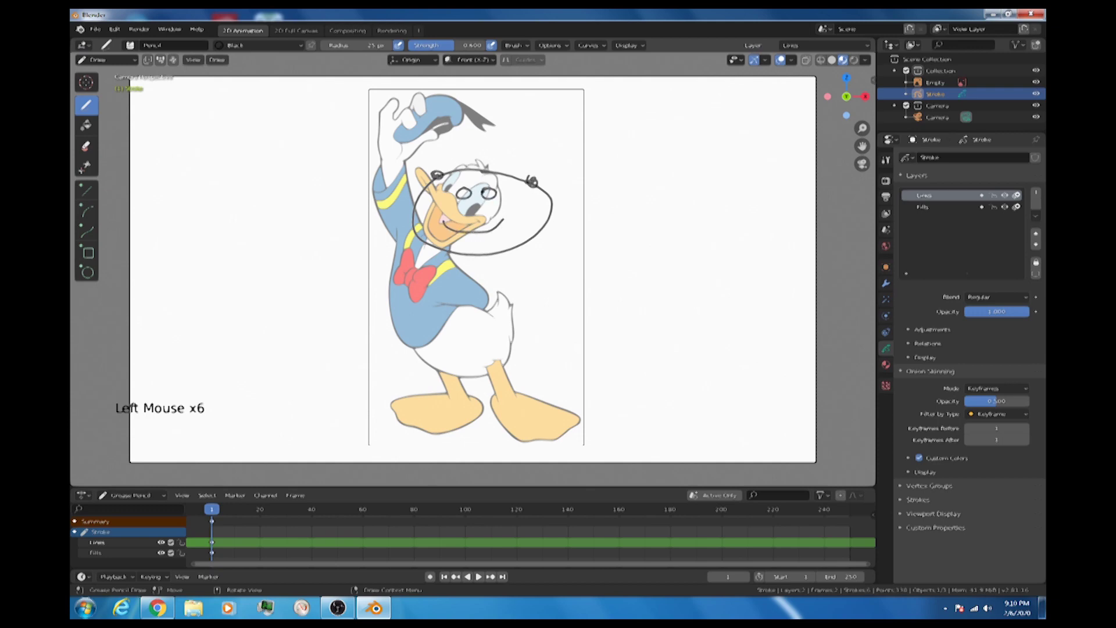
click(495, 196)
click(467, 195)
click(486, 194)
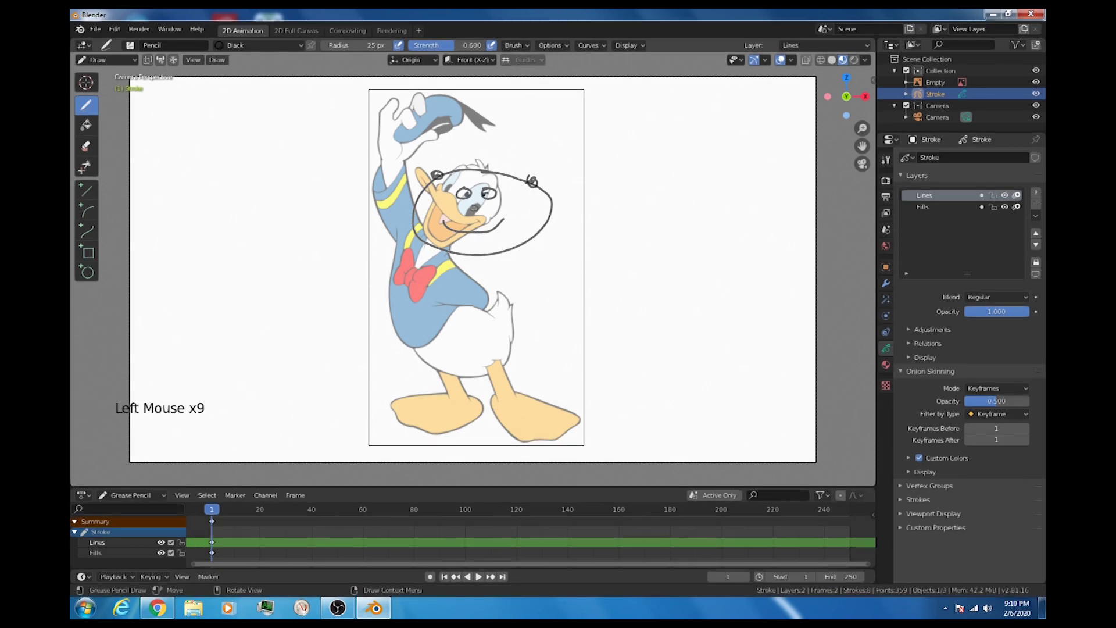
drag(463, 237, 478, 238)
drag(427, 209, 423, 222)
Dot freckles and small marks across the face, beak and left of the beak
click(503, 219)
click(523, 224)
click(506, 233)
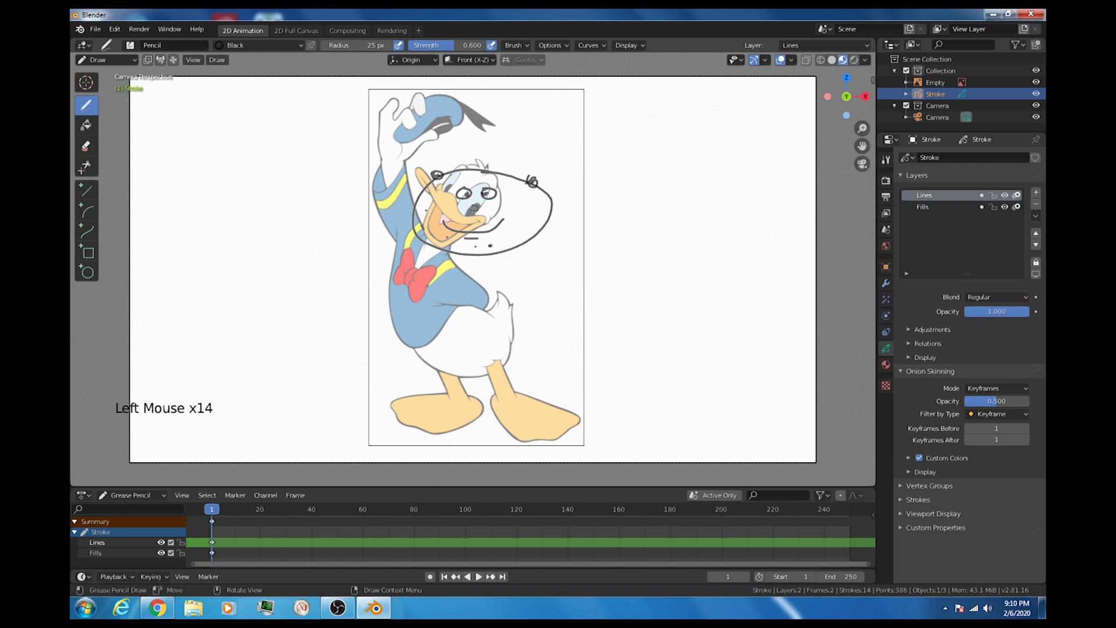
click(531, 234)
click(495, 243)
click(475, 246)
click(509, 234)
click(525, 223)
click(518, 225)
click(476, 217)
click(483, 218)
click(472, 218)
click(446, 216)
click(422, 202)
click(425, 209)
click(431, 219)
click(436, 227)
click(444, 233)
click(496, 241)
click(506, 214)
click(514, 216)
click(500, 236)
click(513, 234)
click(533, 211)
click(537, 217)
click(530, 224)
click(541, 214)
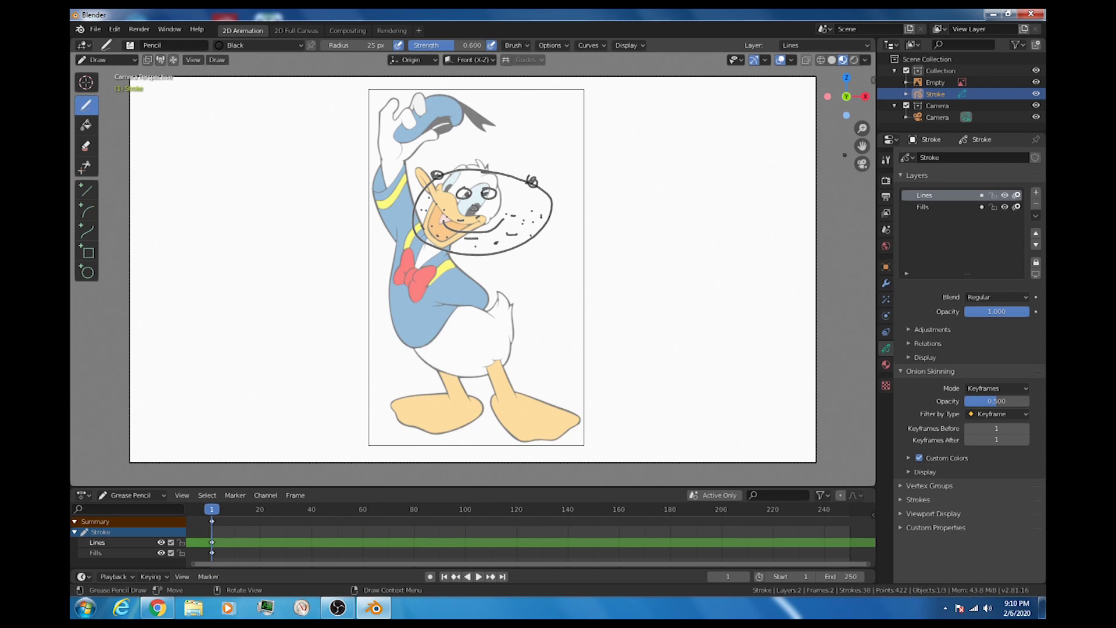
Select the Donald reference Empty in the Outliner and turn off its visibility
click(995, 83)
click(1035, 82)
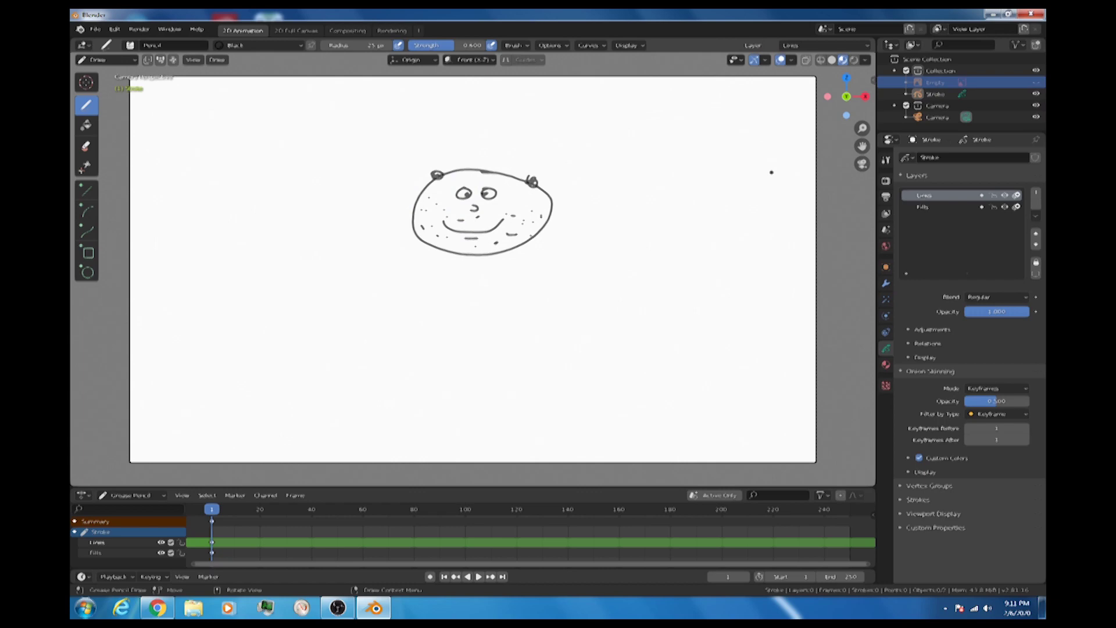
Add a Build modifier to the Stroke drawing
click(886, 285)
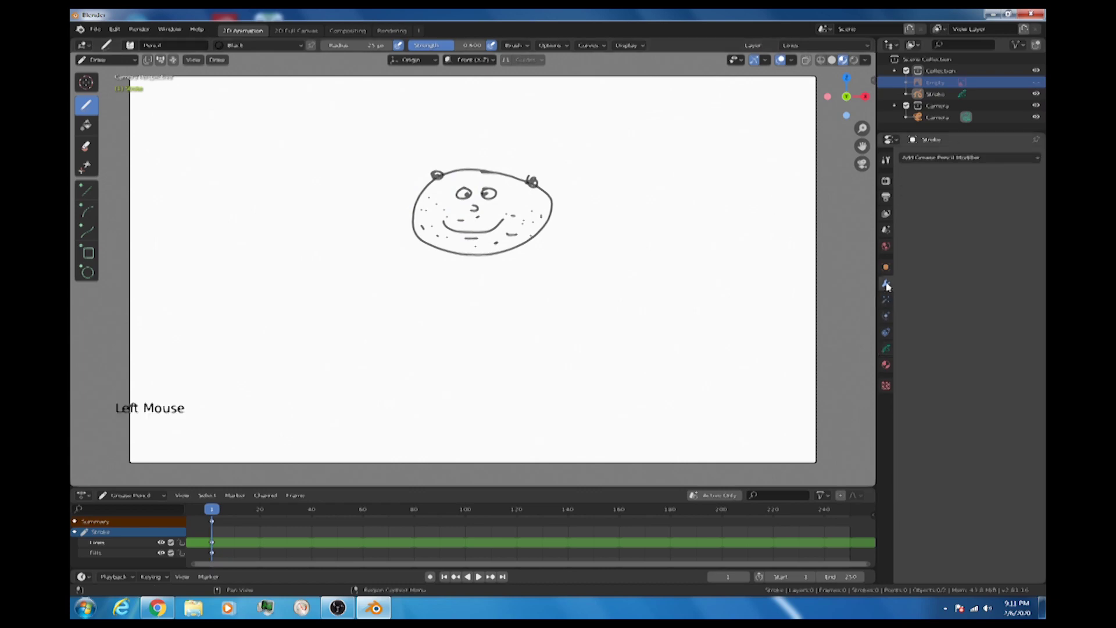
click(1038, 160)
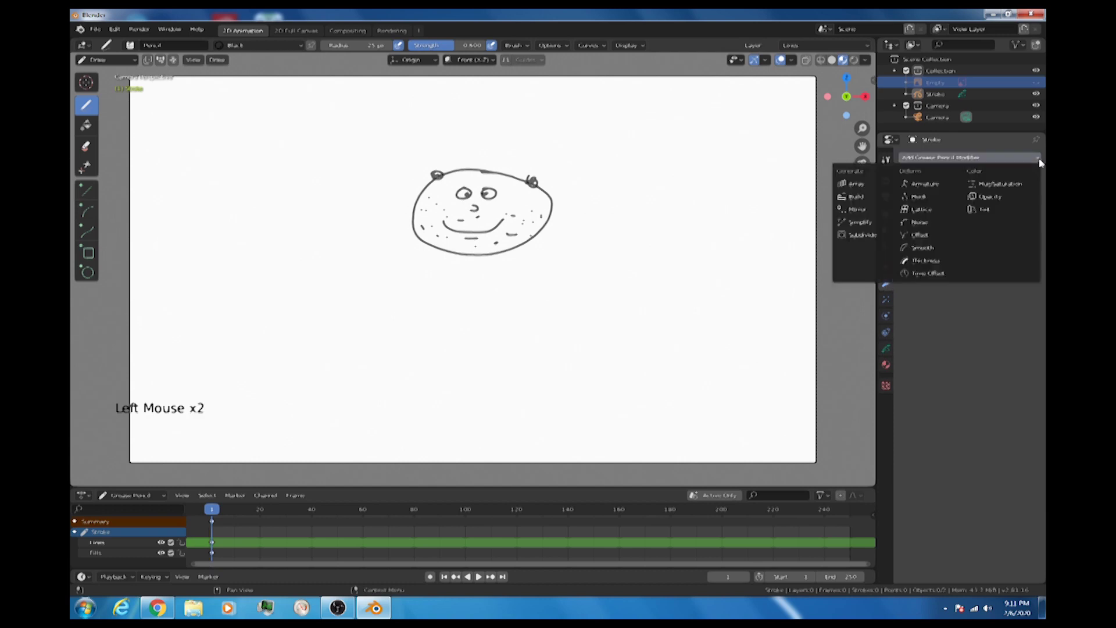
click(858, 197)
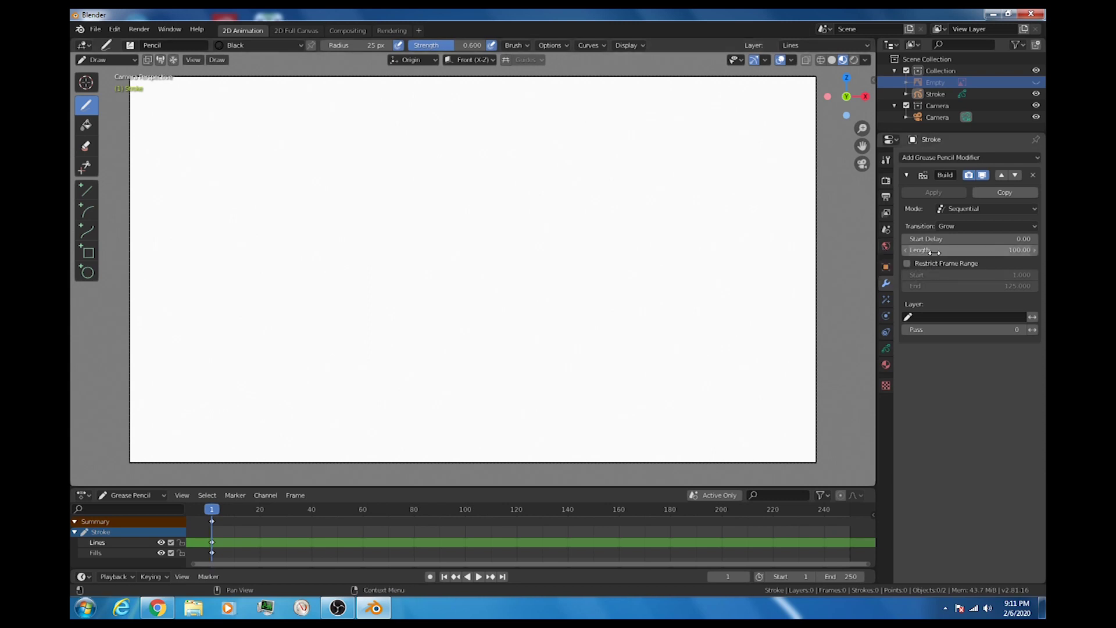
Scrub the timeline, set the animation end frame to 100, and return to frame 0
click(471, 509)
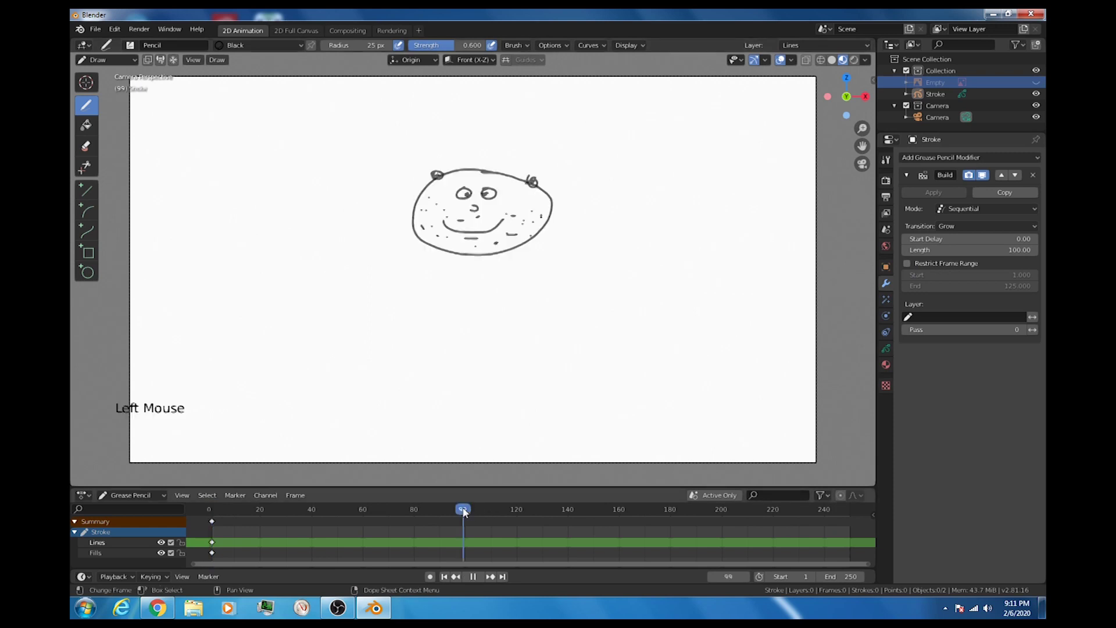
click(469, 510)
drag(470, 512, 465, 510)
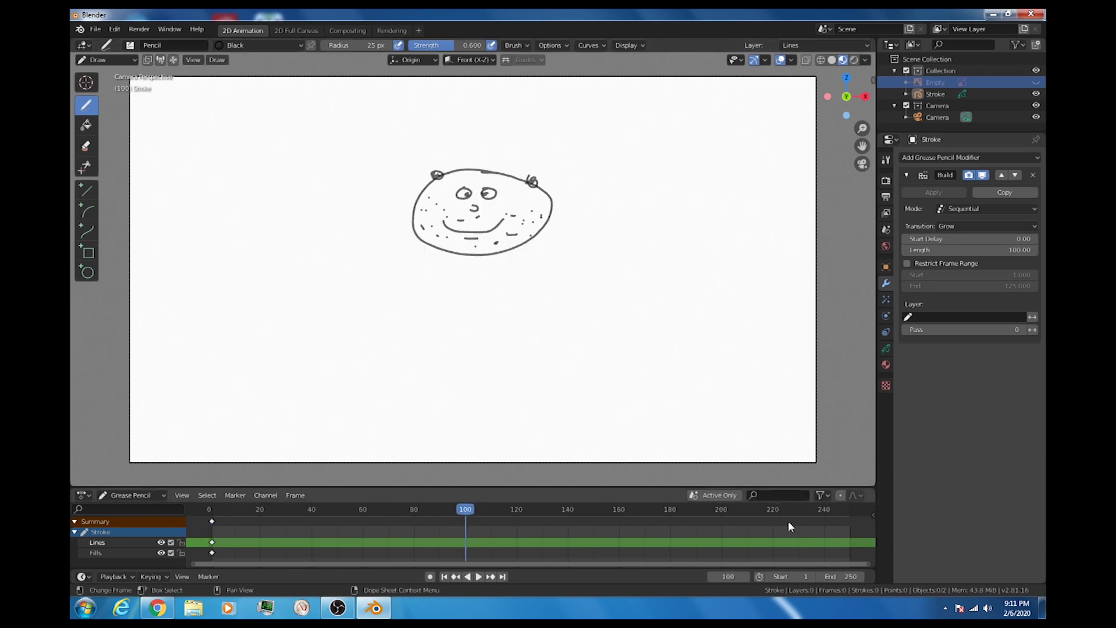
click(847, 576)
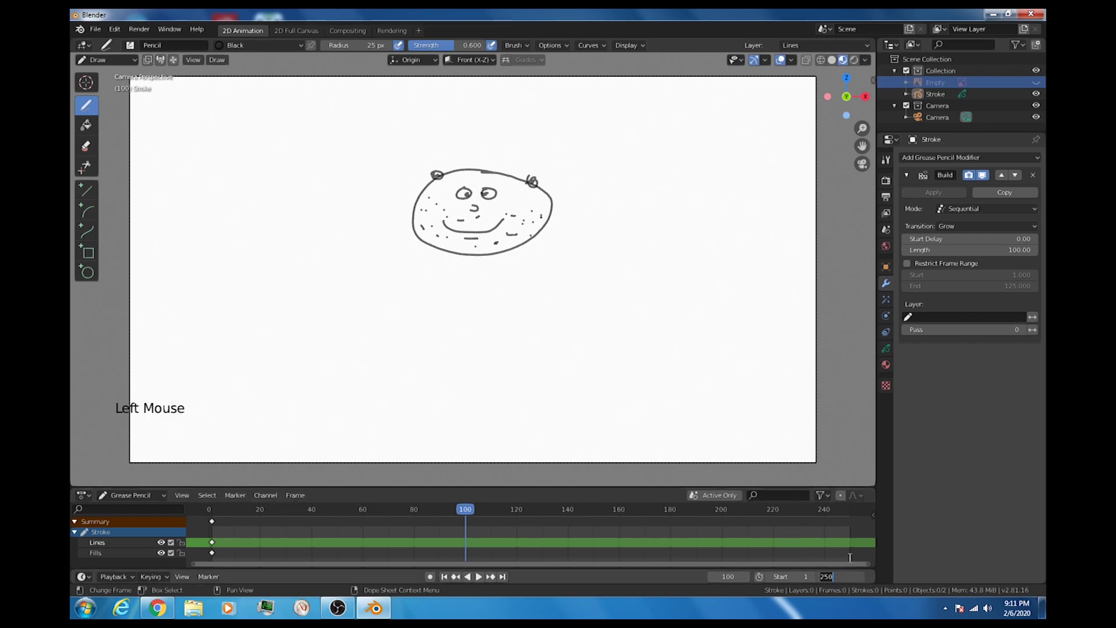
text(100)
key(Return)
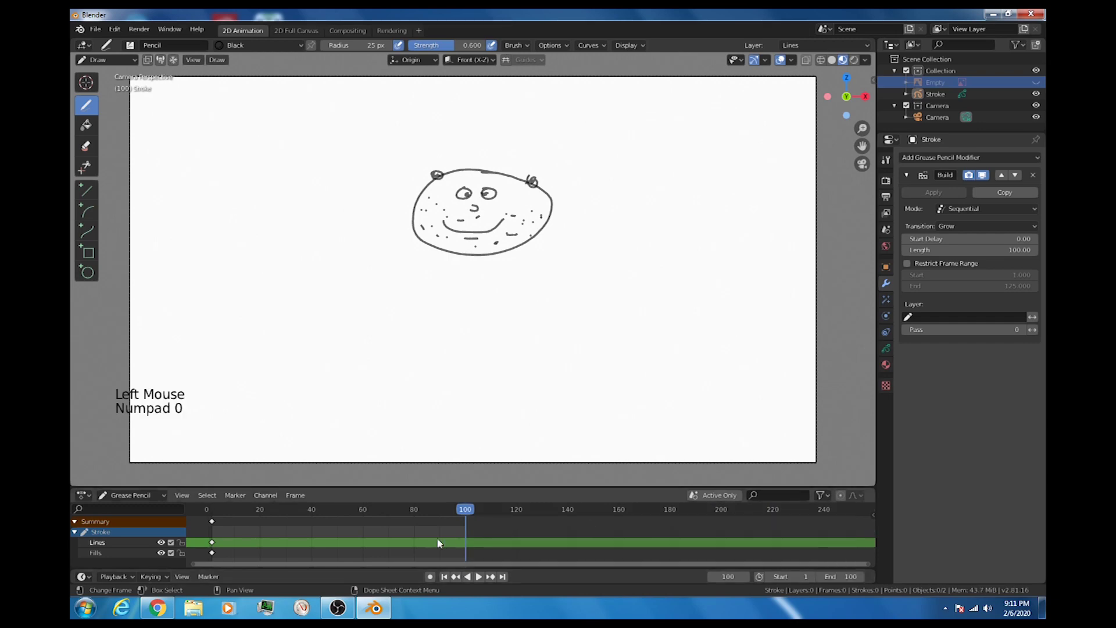
click(209, 509)
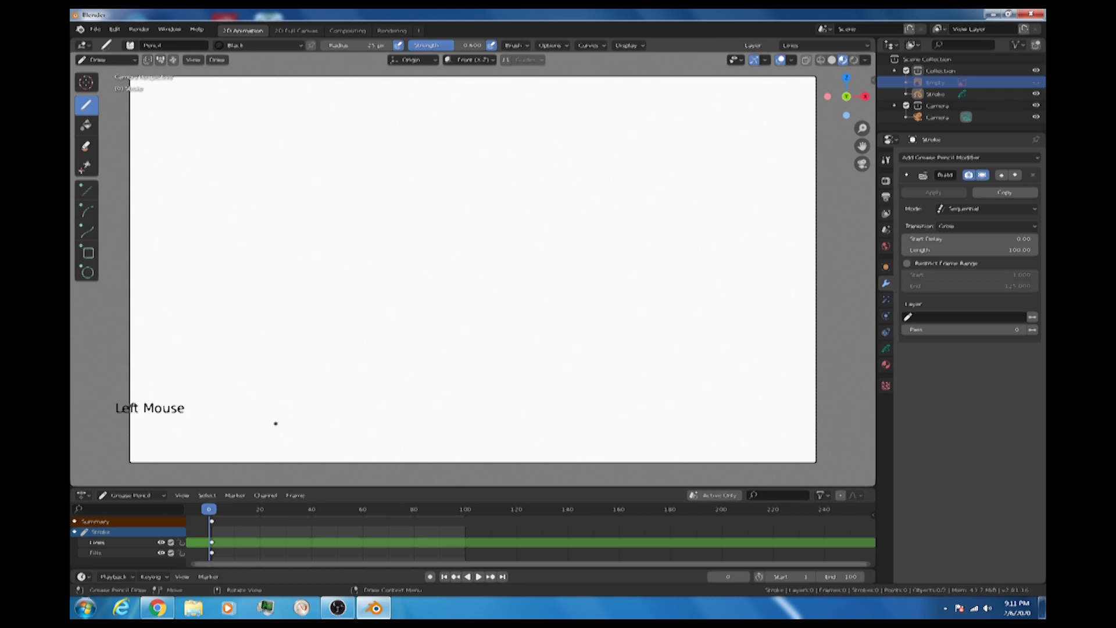
Play the Build animation, then start a new 2D Animation file, discarding the sketch unsaved
key(space)
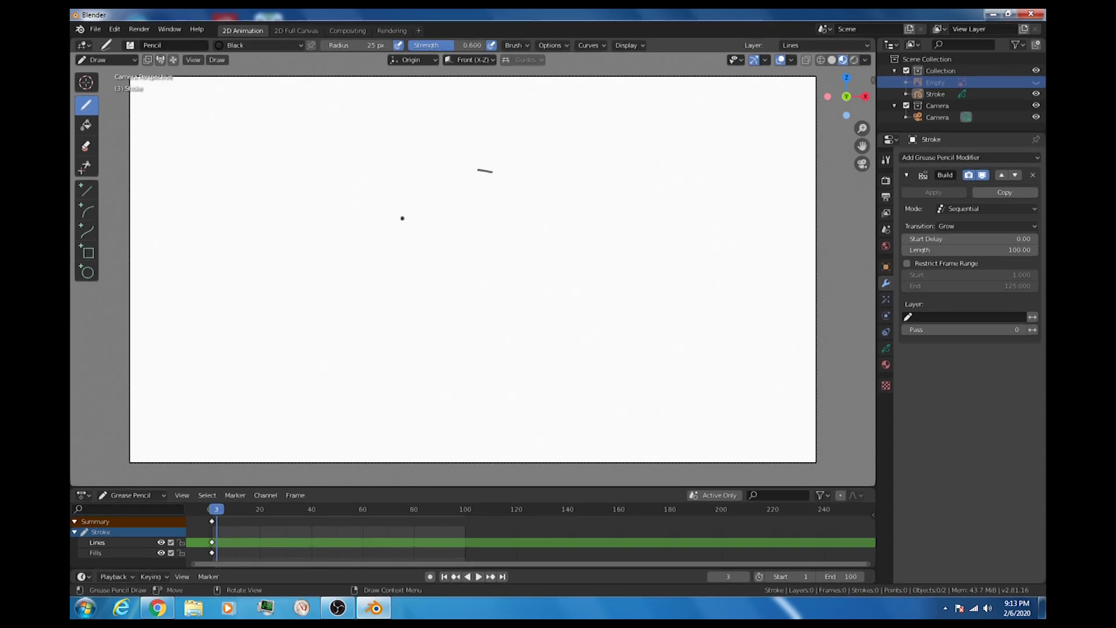
key(ctrl+n)
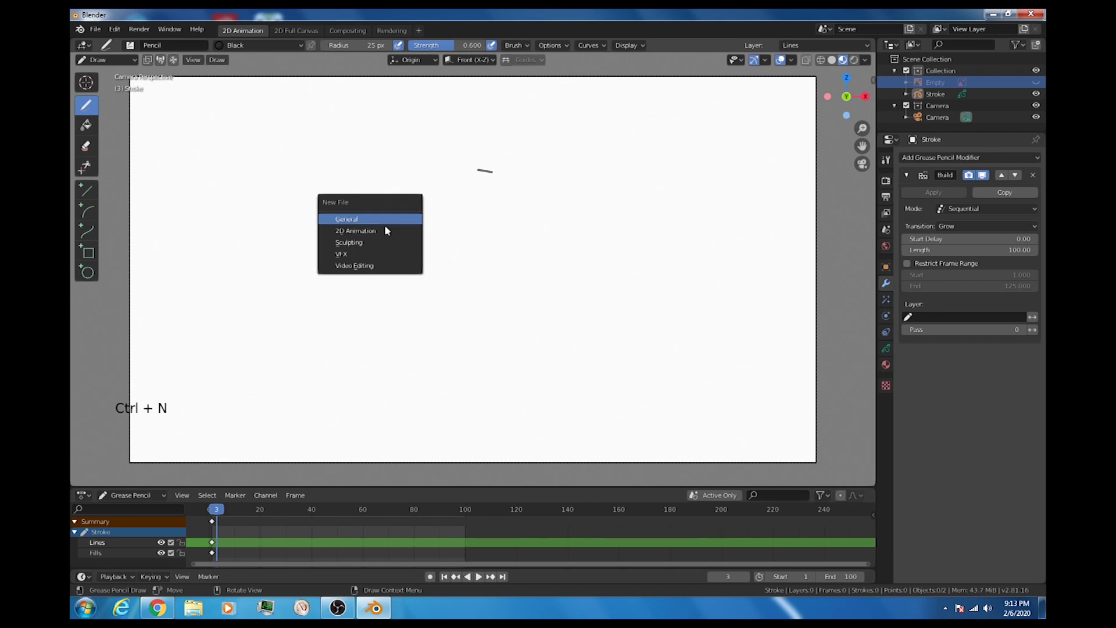
click(369, 231)
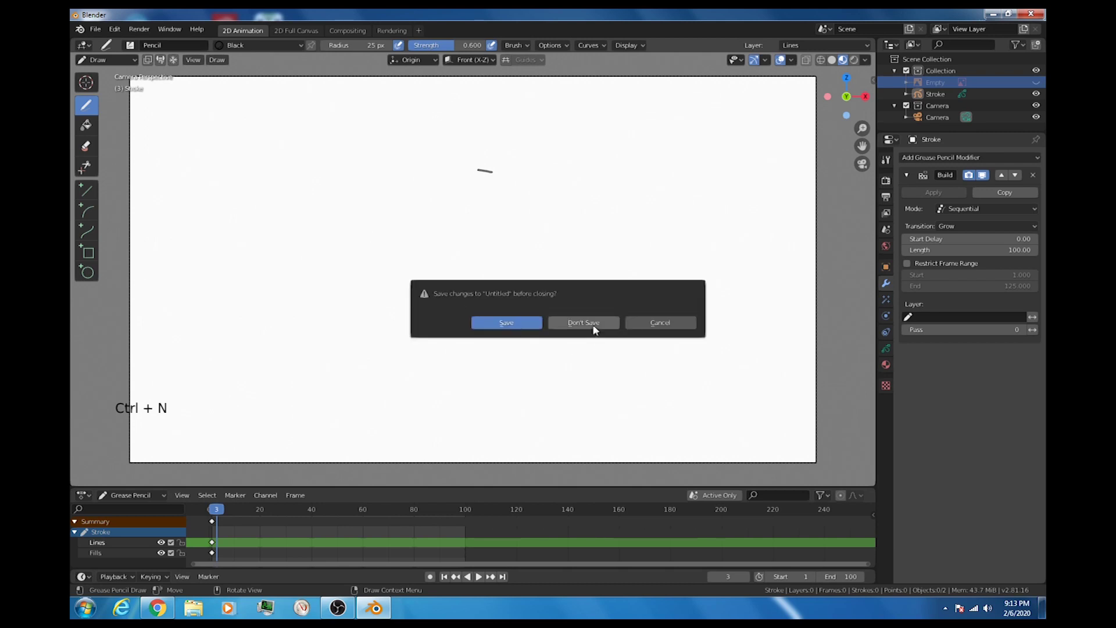
click(594, 328)
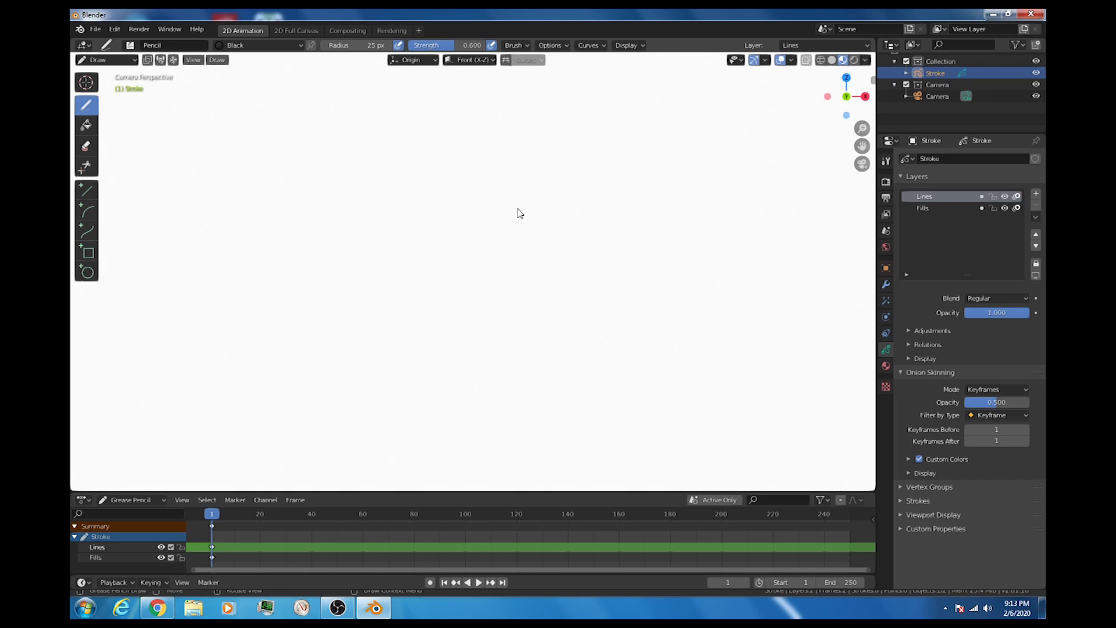
Draw a round head, smile, arched eyes, pupil dot and hooked nose, then scrub to frame 20
mouse_move(493, 173)
mouse_down()
mouse_move(473, 309)
mouse_move(523, 182)
mouse_move(491, 177)
mouse_up()
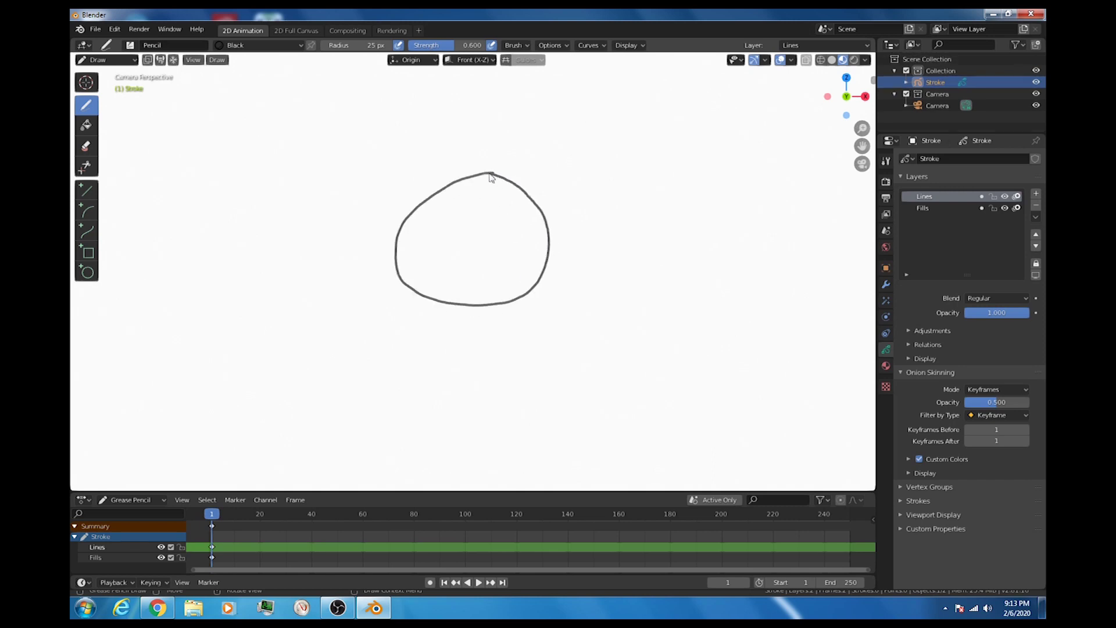
mouse_move(439, 262)
mouse_down()
mouse_move(482, 278)
mouse_move(511, 256)
mouse_up()
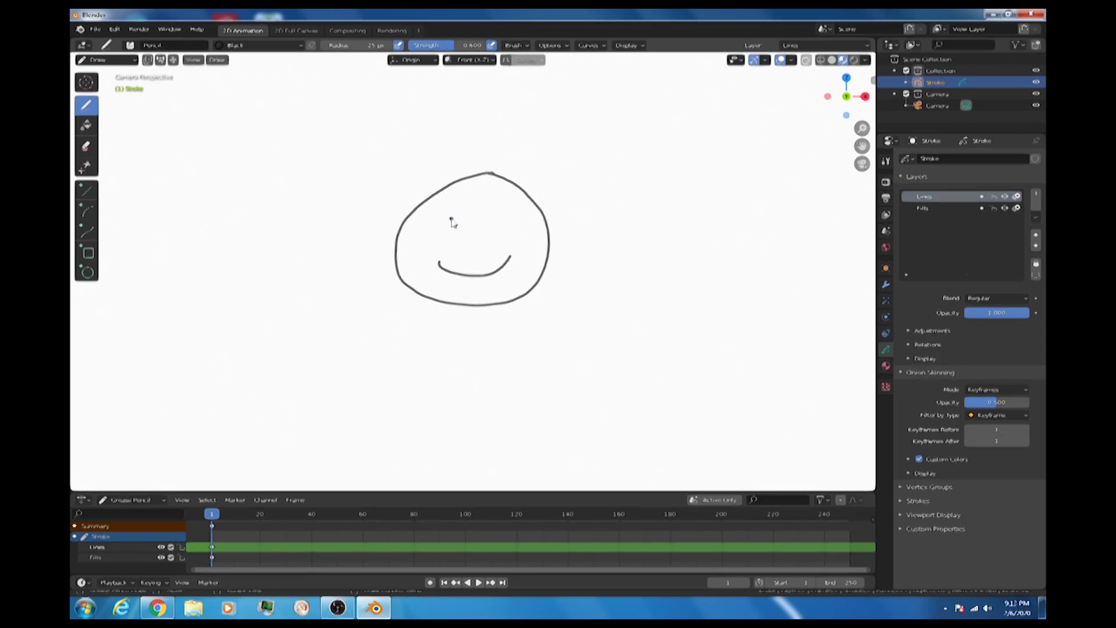
drag(450, 219, 501, 217)
click(488, 222)
drag(474, 238, 468, 249)
key(space)
drag(266, 514, 260, 514)
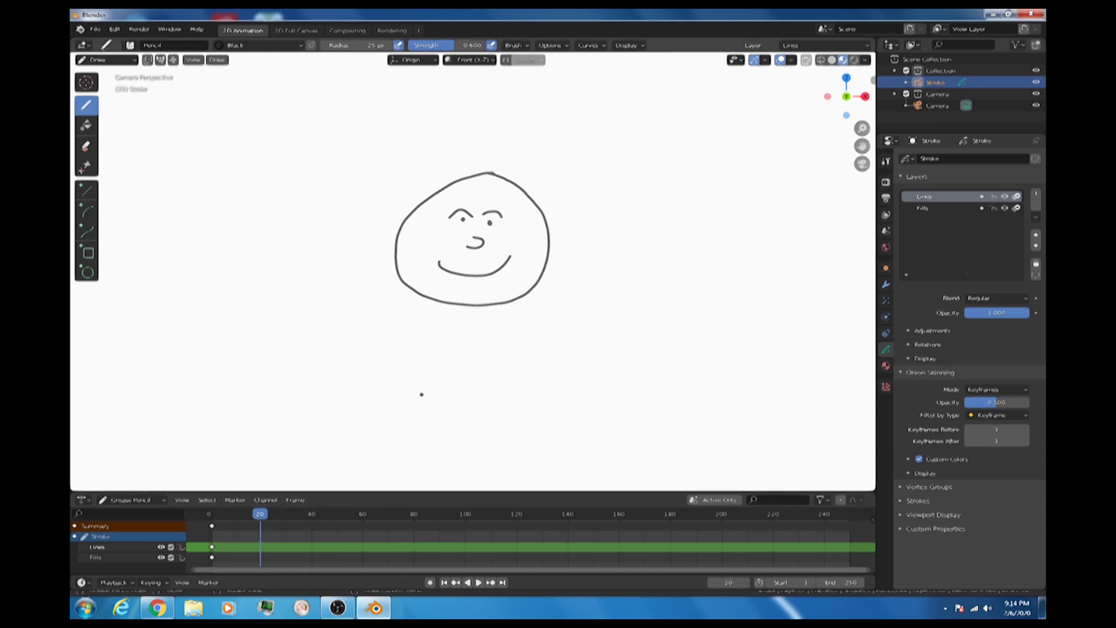
In Object Mode, key the face's location, rotation and scale at frame 1
click(125, 60)
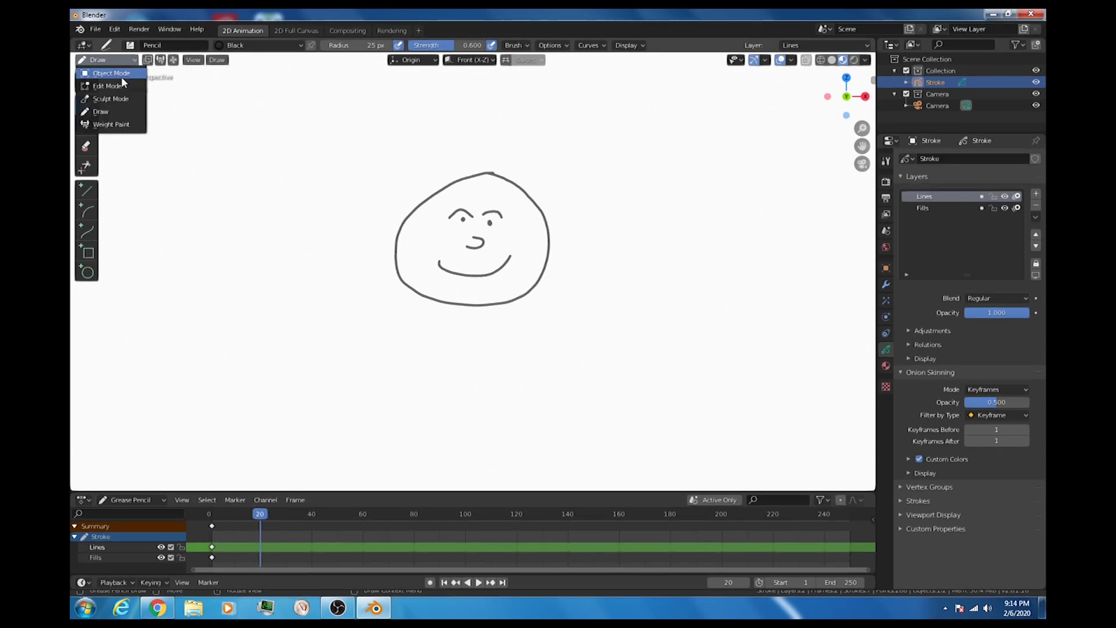
click(121, 75)
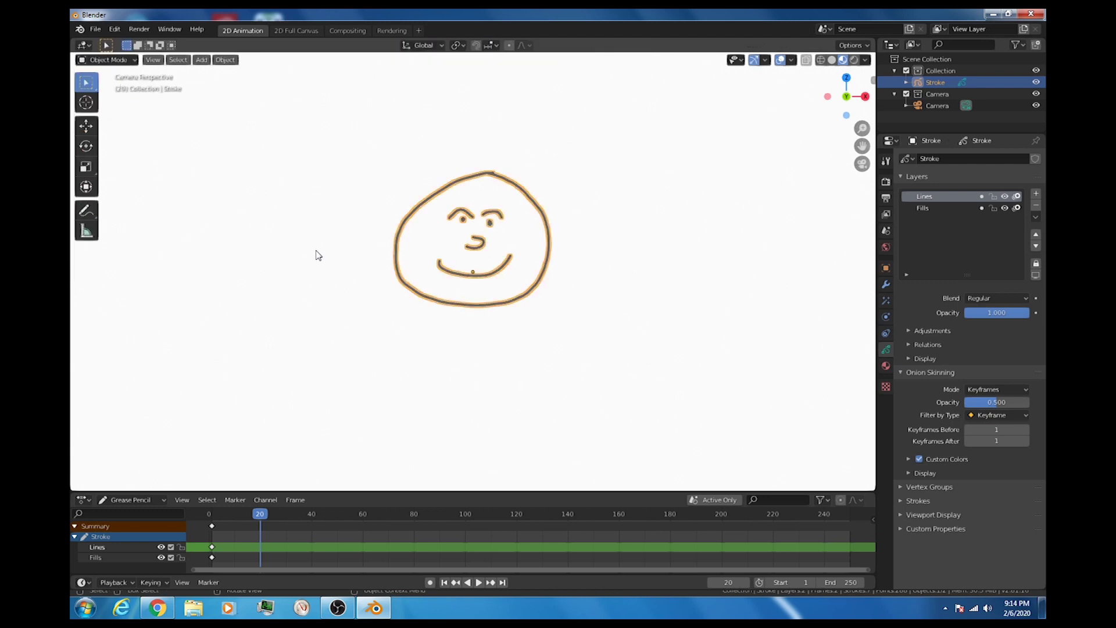
drag(260, 514, 211, 513)
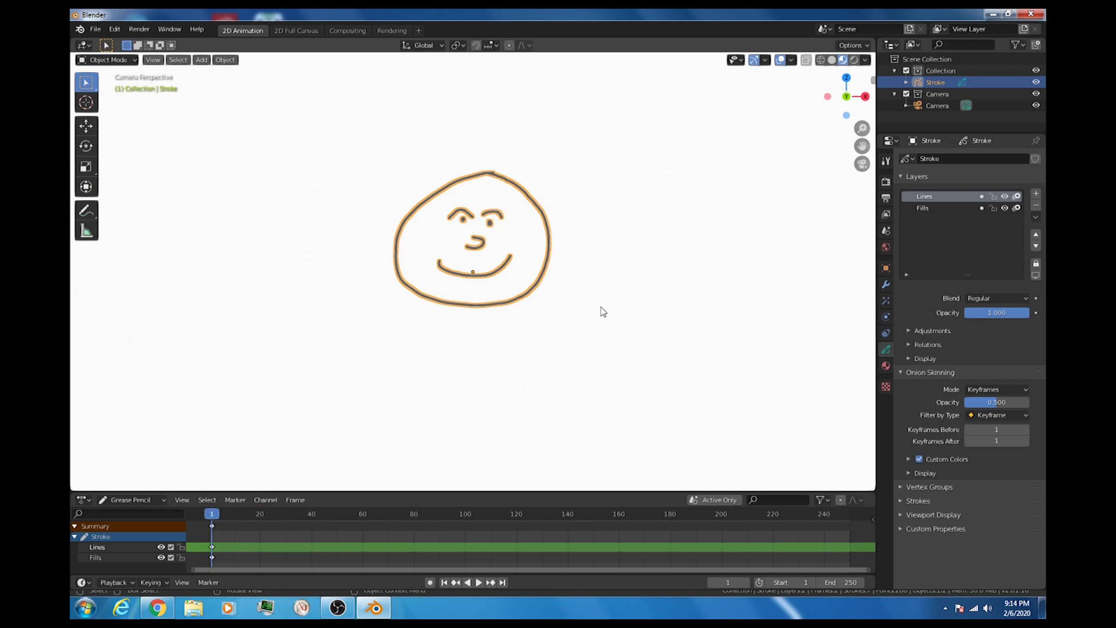
key(i)
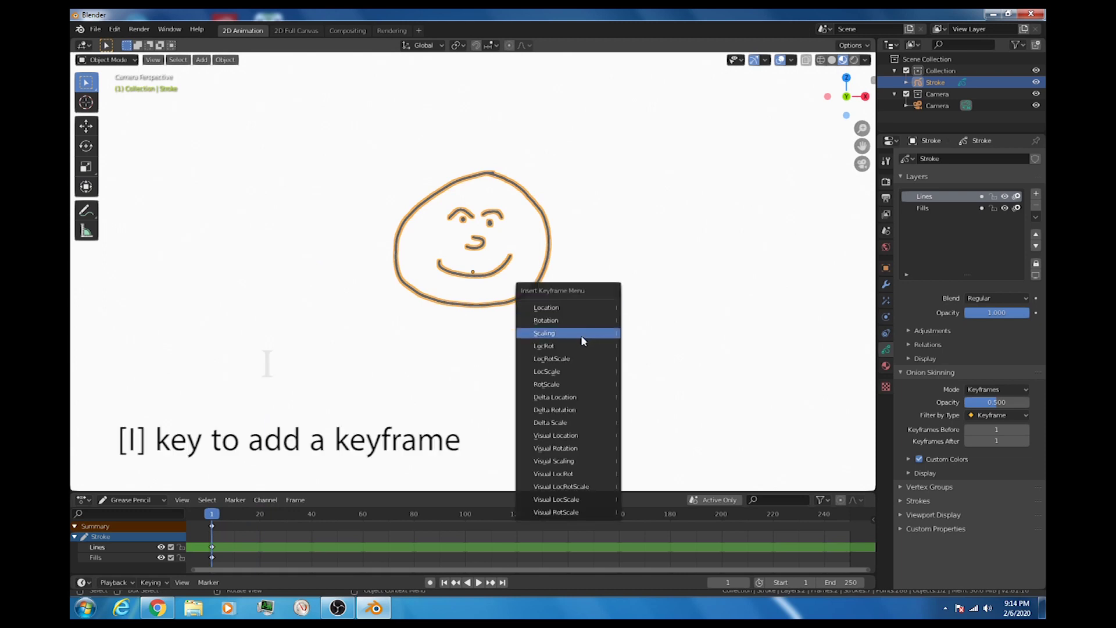
click(572, 359)
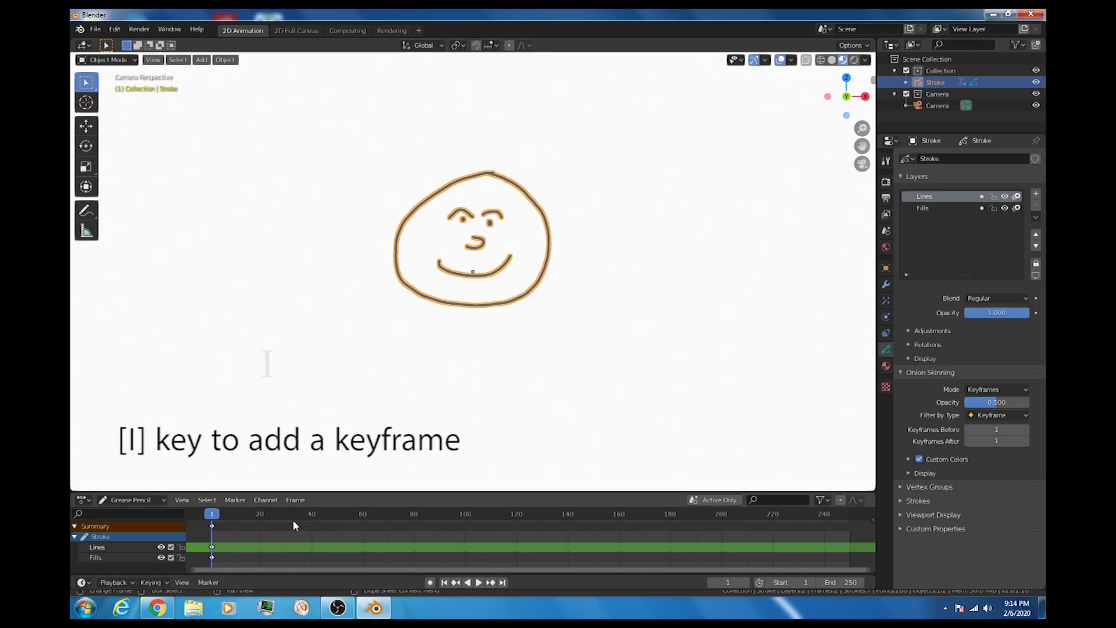
At frame 20 move the face lower, tilt and shrink it, key LocRotScale, then scrub to frame 3
click(260, 516)
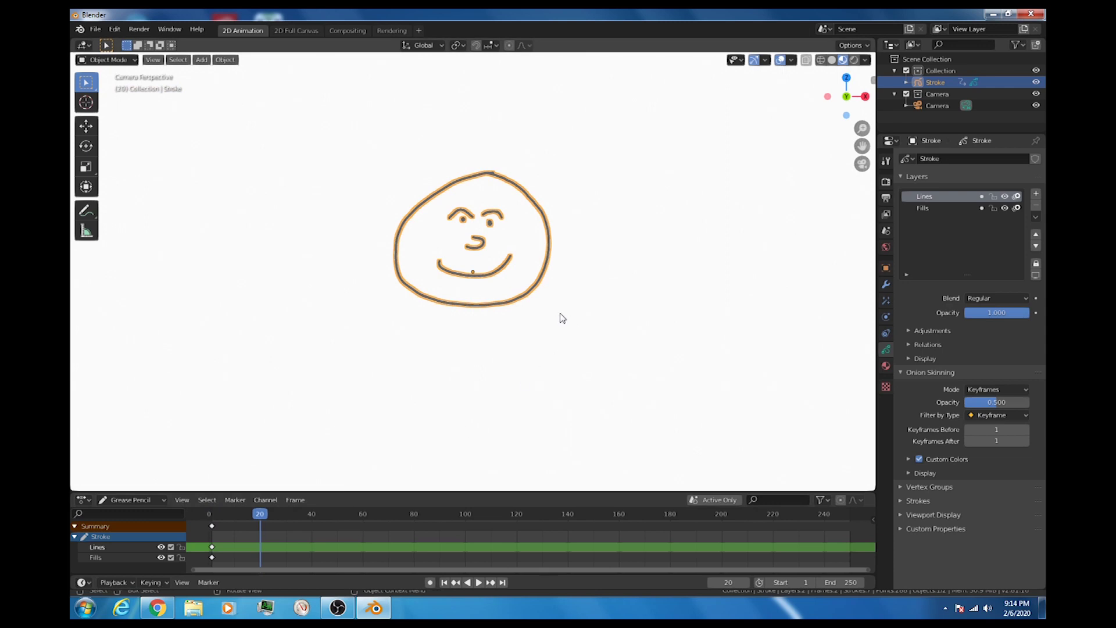
key(g)
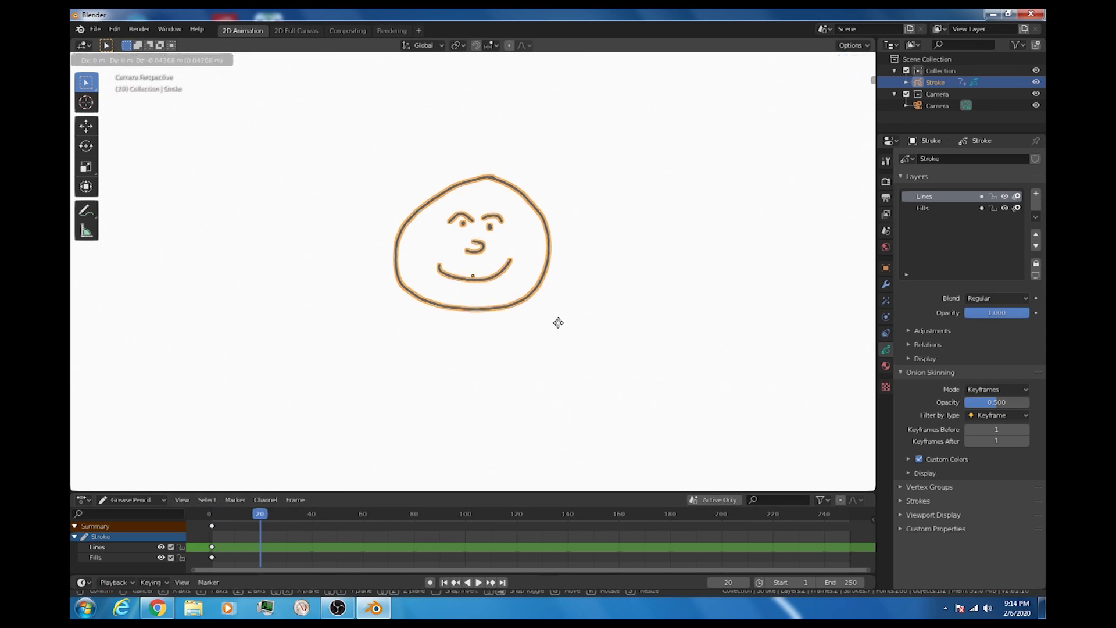
click(563, 366)
key(r)
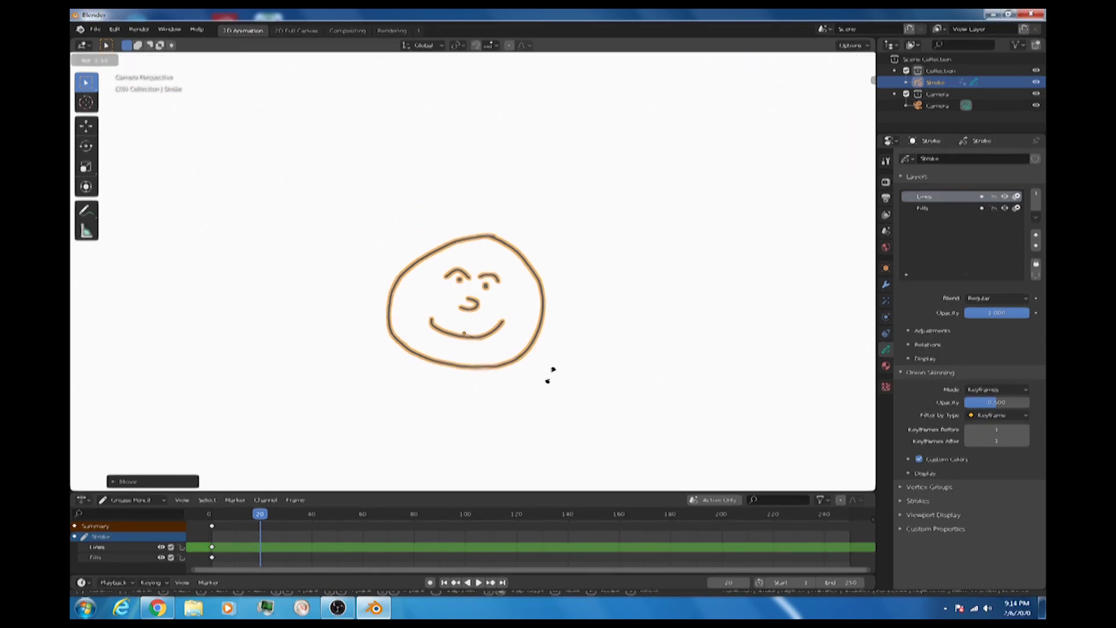
click(513, 393)
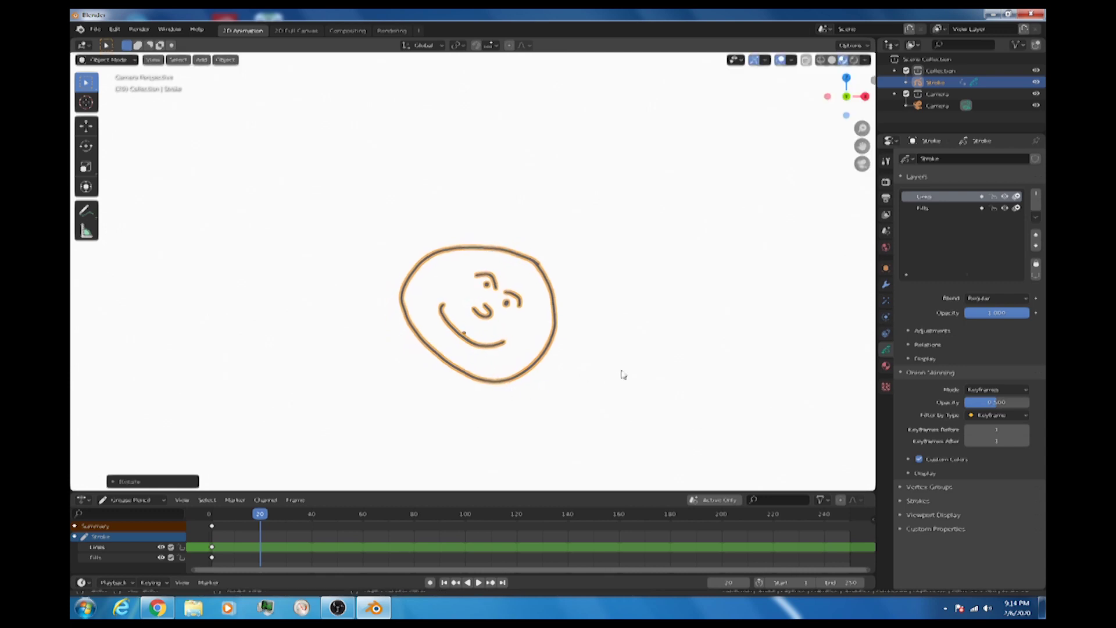
key(s)
click(602, 362)
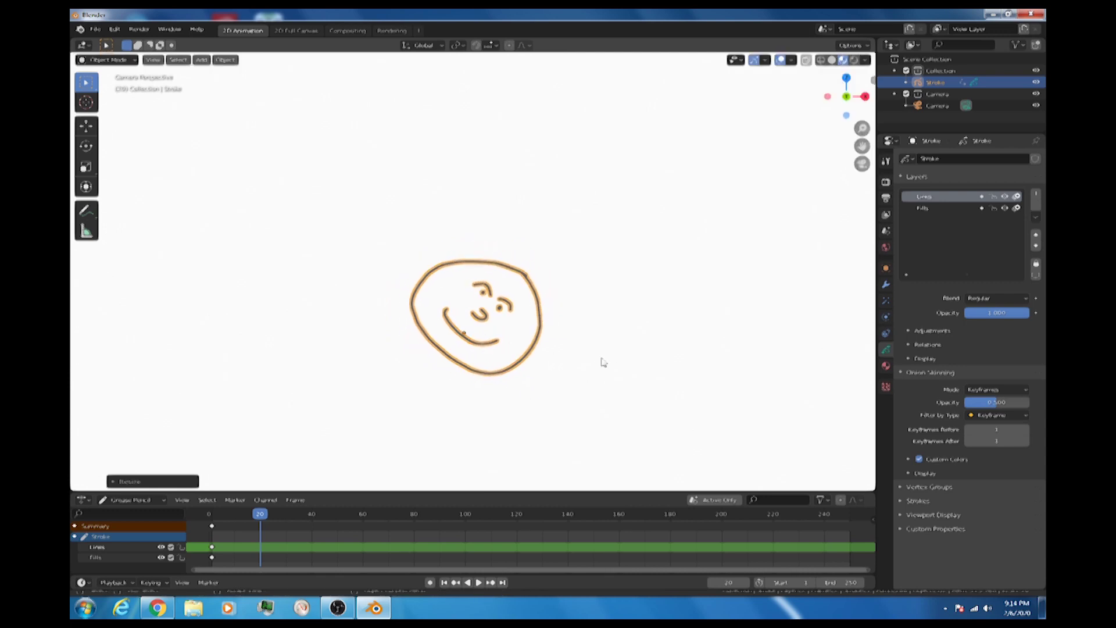
key(i)
click(602, 357)
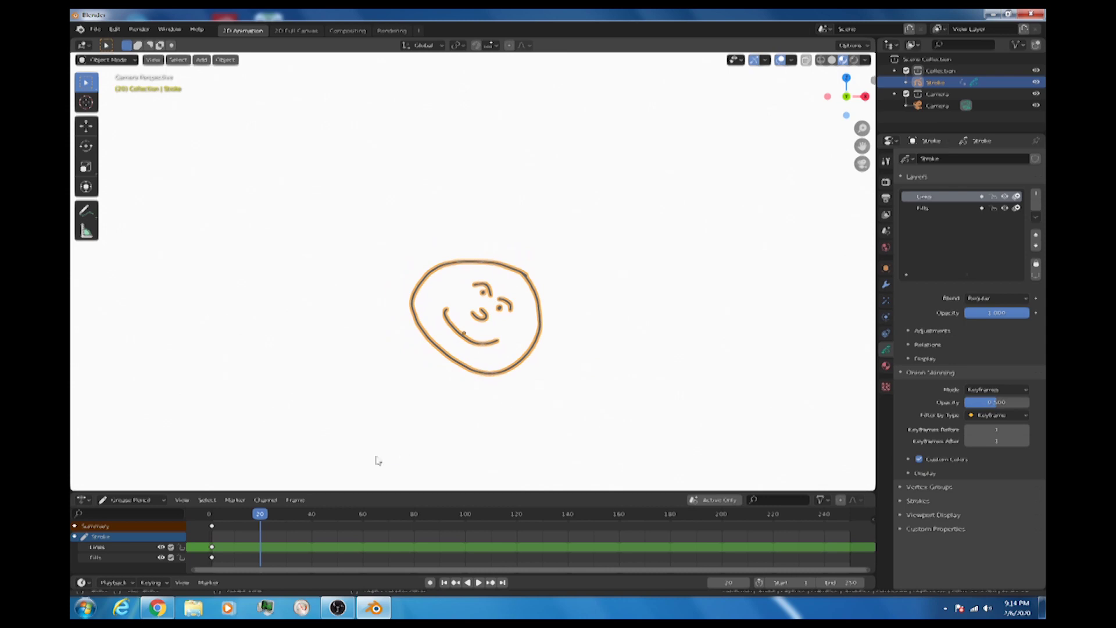
drag(262, 515, 216, 513)
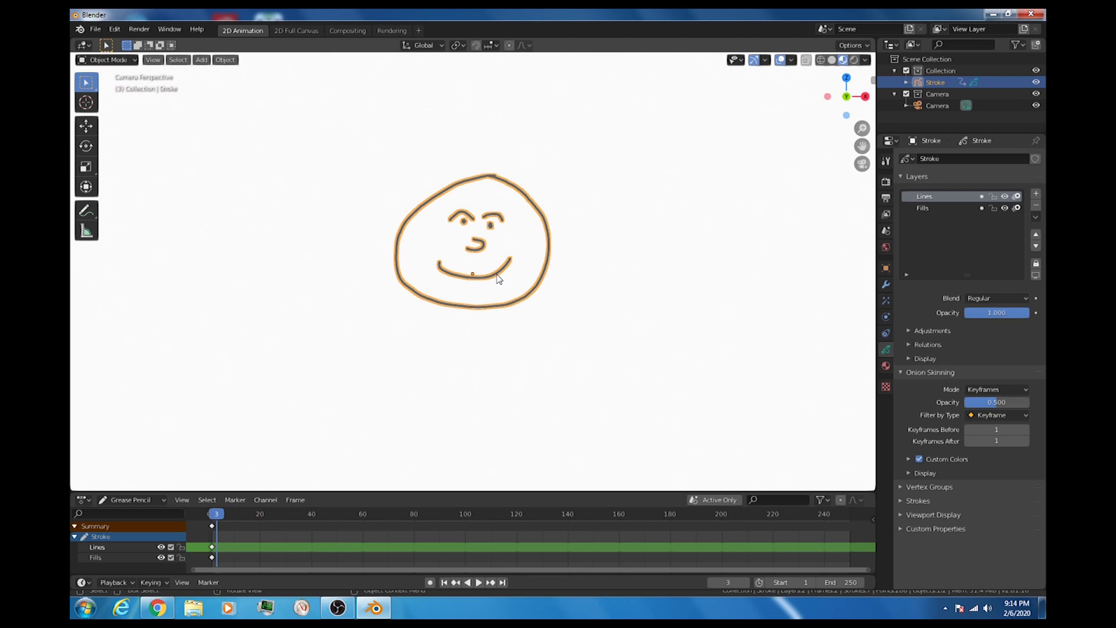
key(Tab)
Select the right eyebrow stroke, then a single point on the mouth stroke in point mode
scroll(528, 282, up, 3)
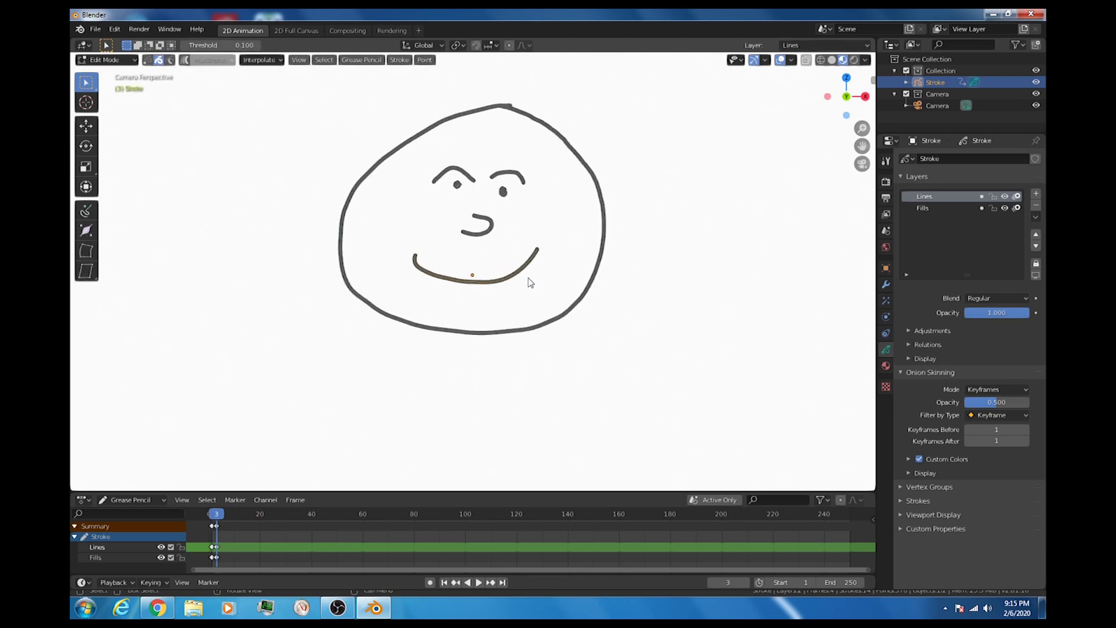
scroll(530, 282, down, 1)
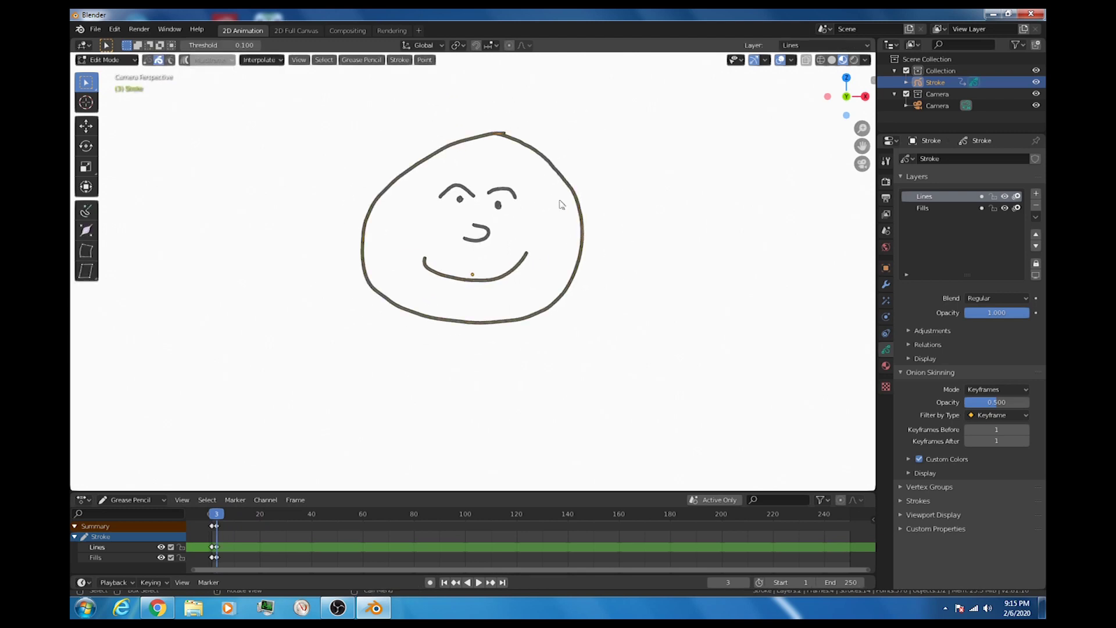
click(489, 196)
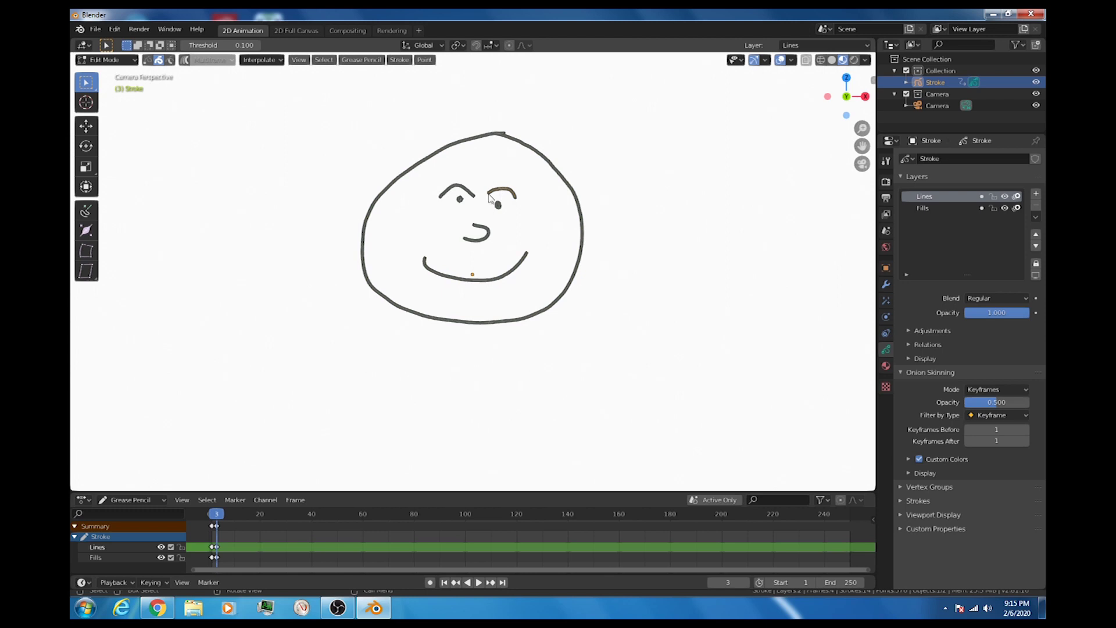
click(148, 60)
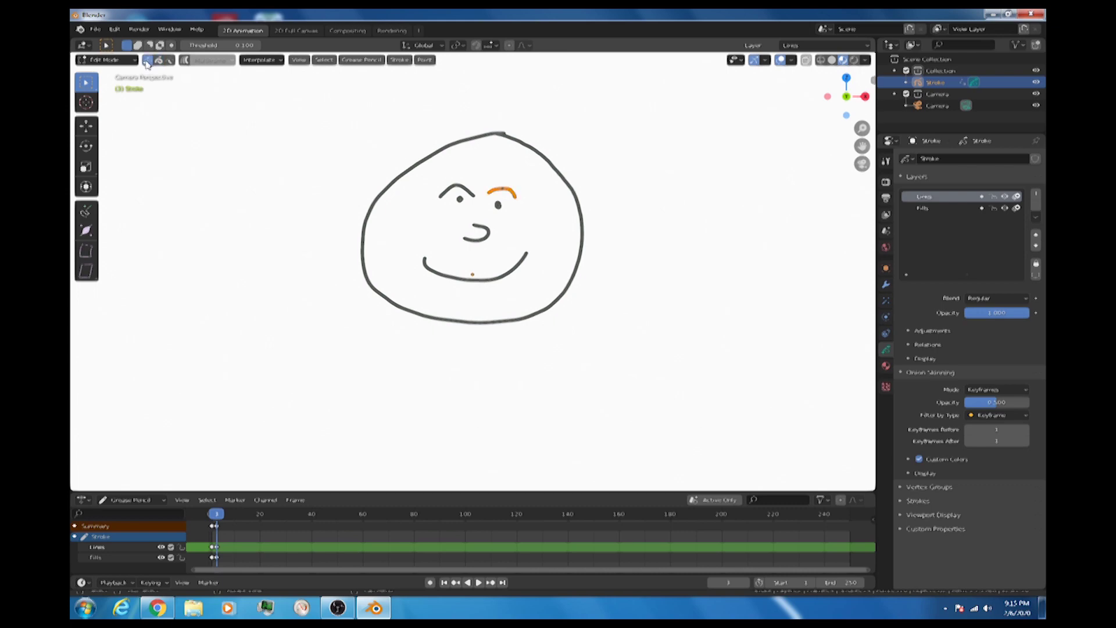
click(475, 283)
Select the whole mouth stroke, test a move and cancel it, then go to frame 20
scroll(485, 298, up, 3)
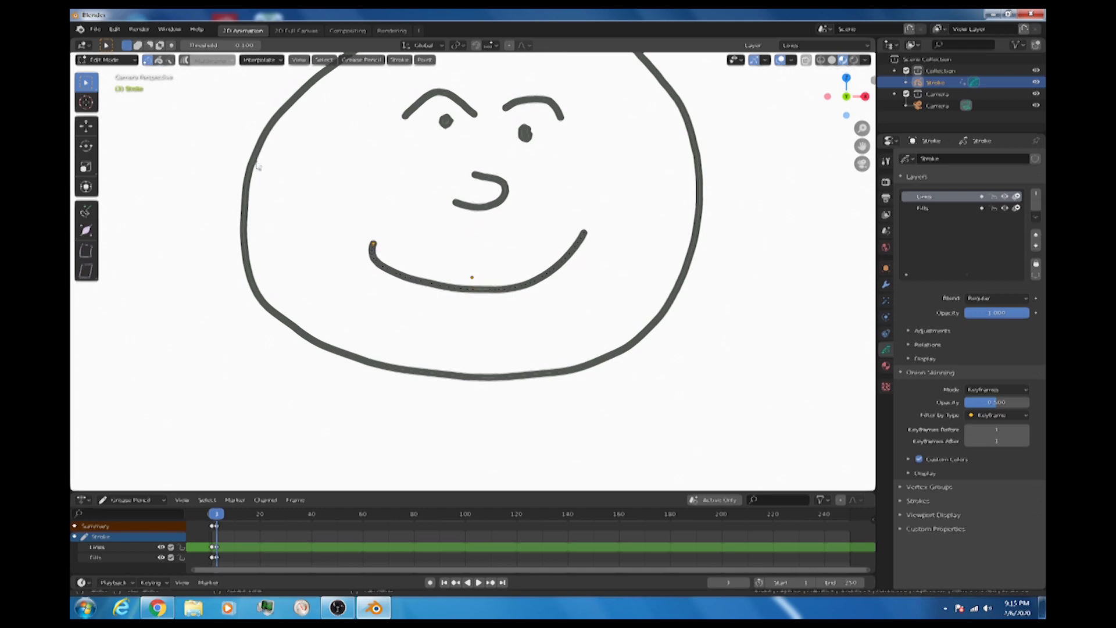
click(159, 59)
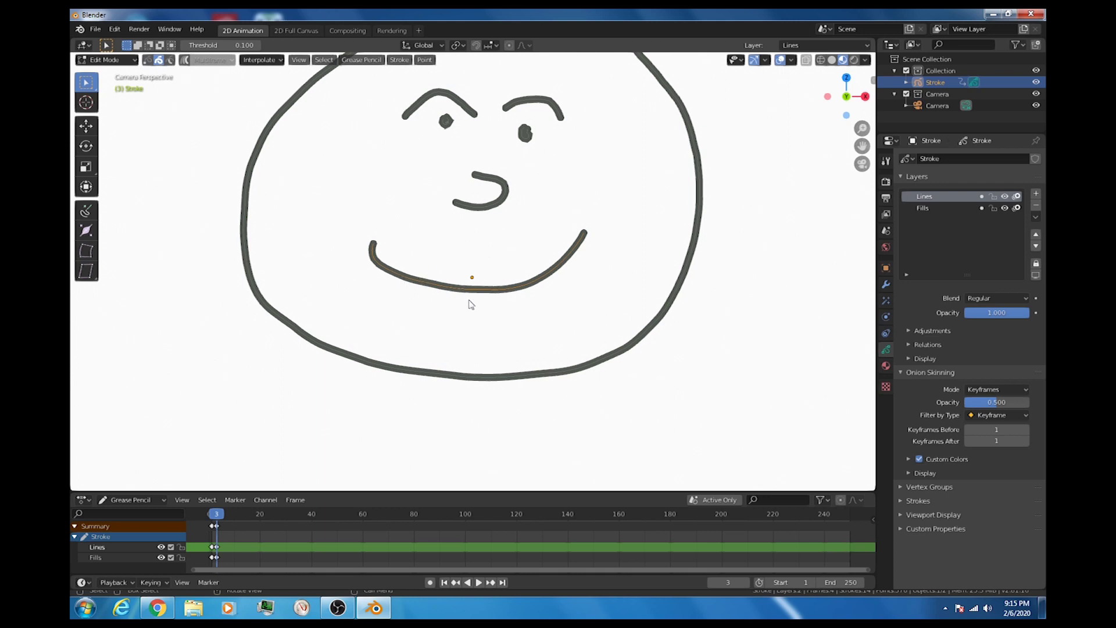
key(g)
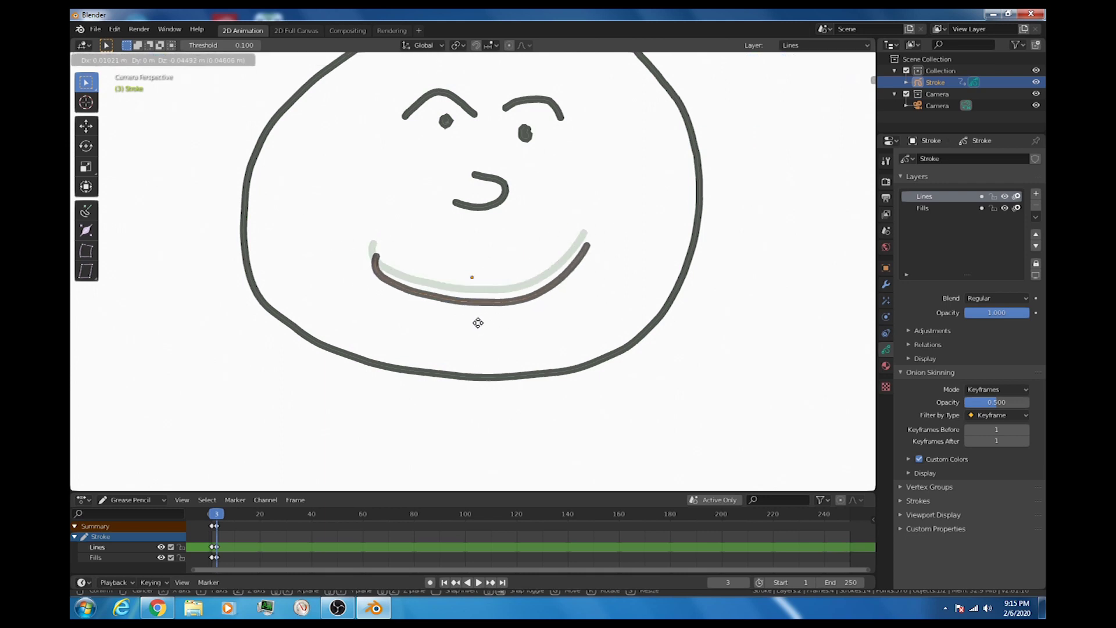
key(Escape)
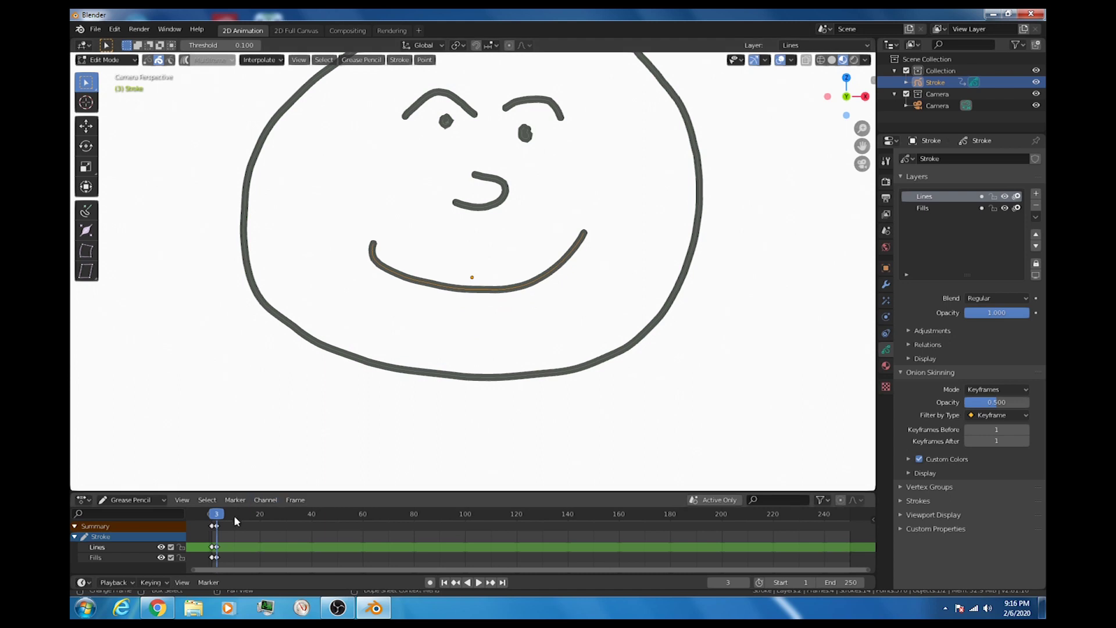
drag(217, 517, 259, 515)
At frame 20, select only the smile's upper endpoint, test a move, and enable proportional editing
scroll(562, 396, down, 3)
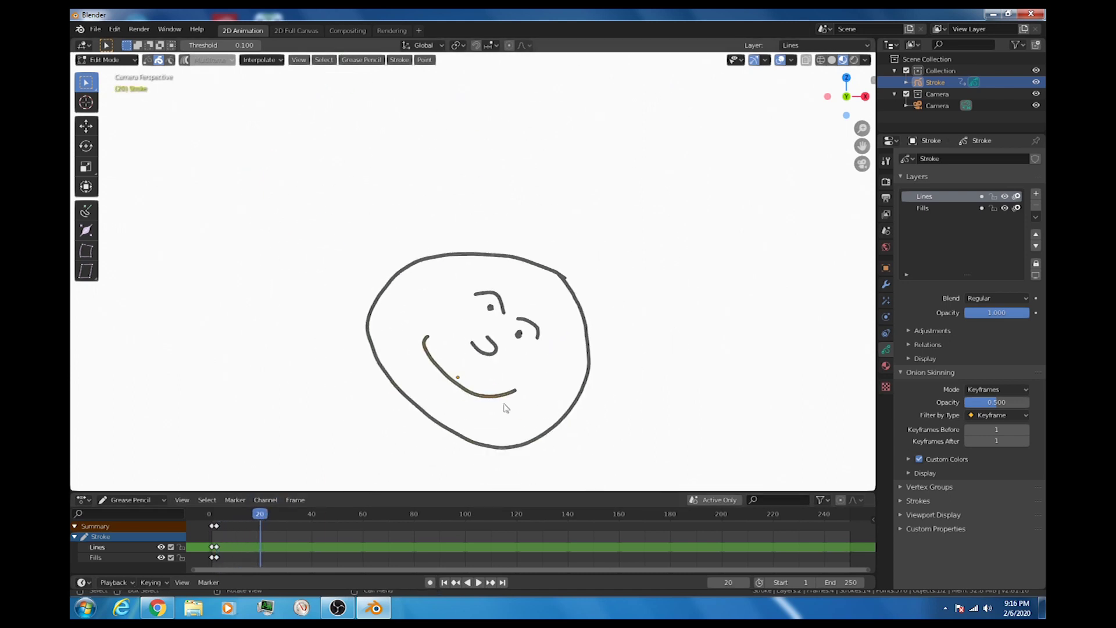
scroll(467, 403, up, 1)
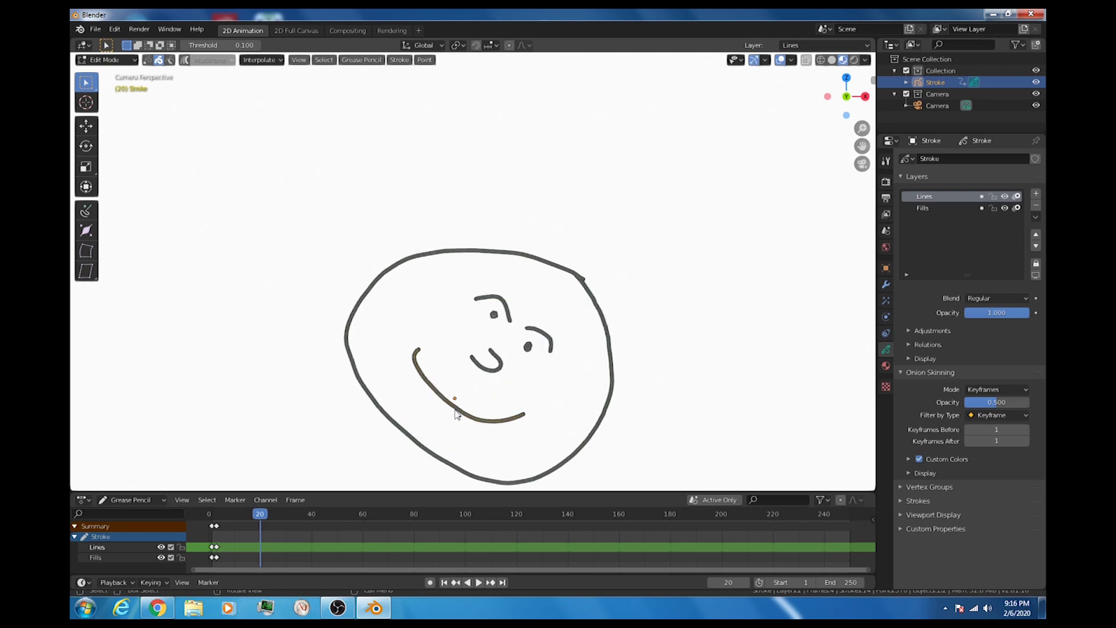
click(149, 59)
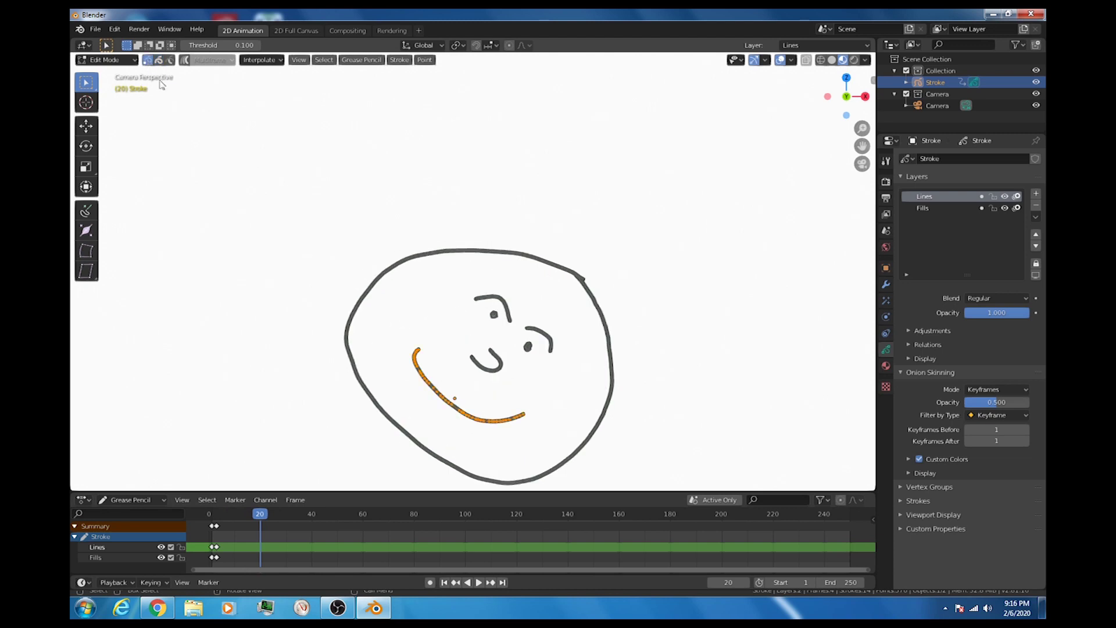
click(419, 352)
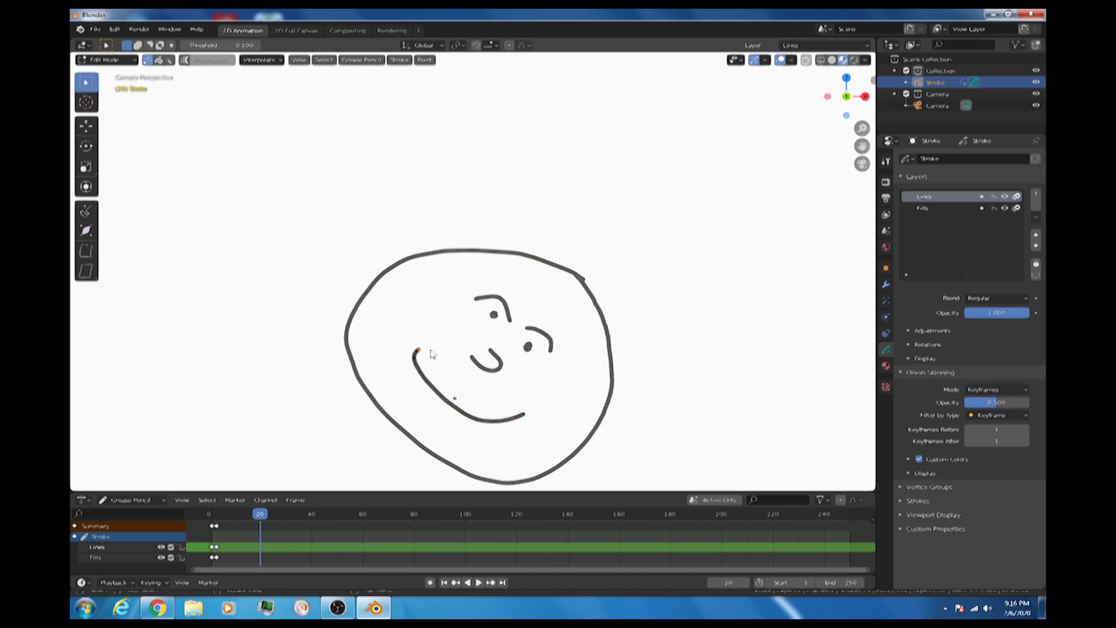
key(g)
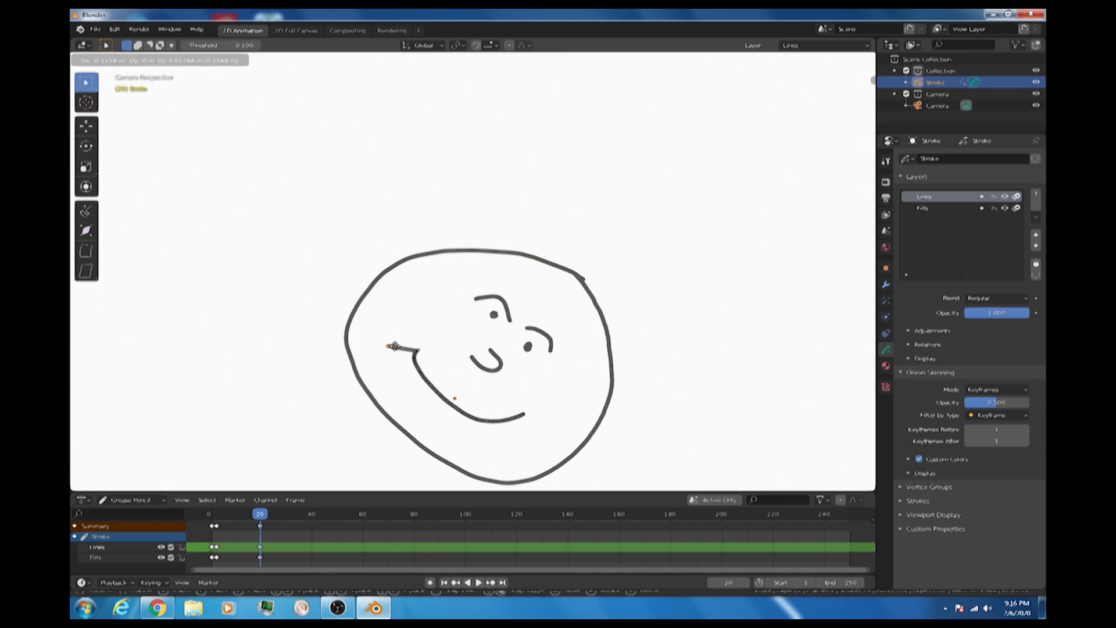
key(Escape)
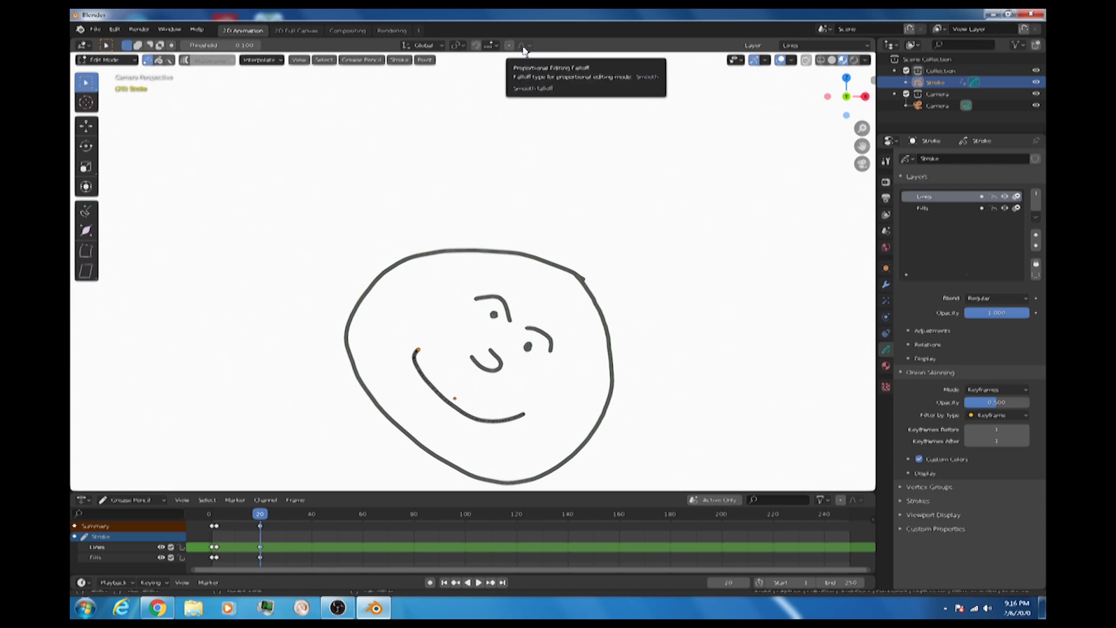
click(509, 45)
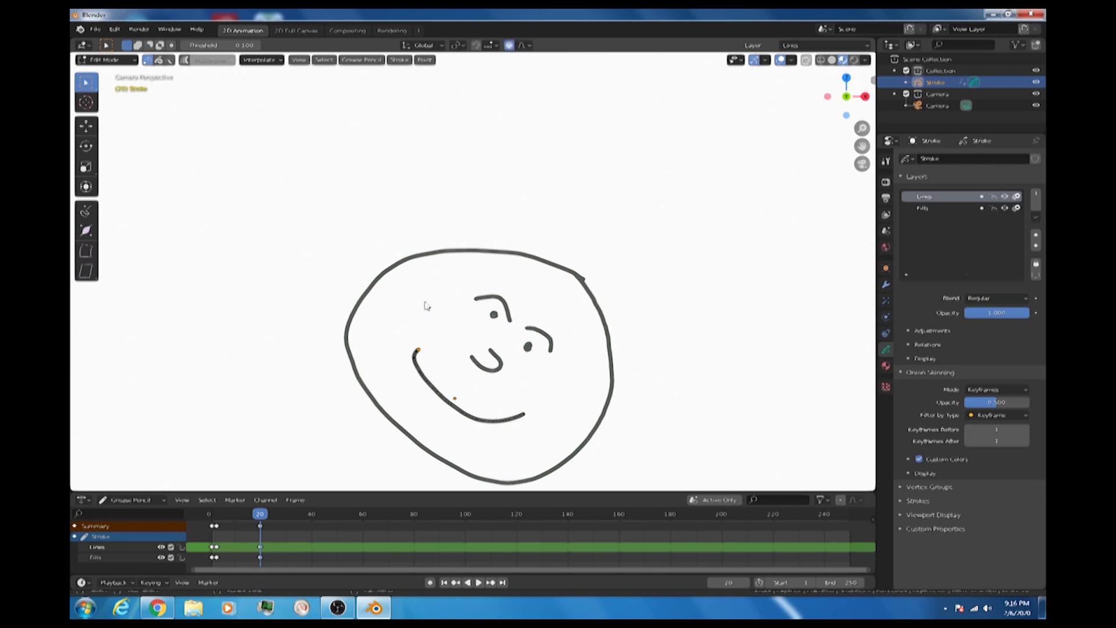
Move the mouth's left end with proportional falloff, pulling it slightly left and down
key(g)
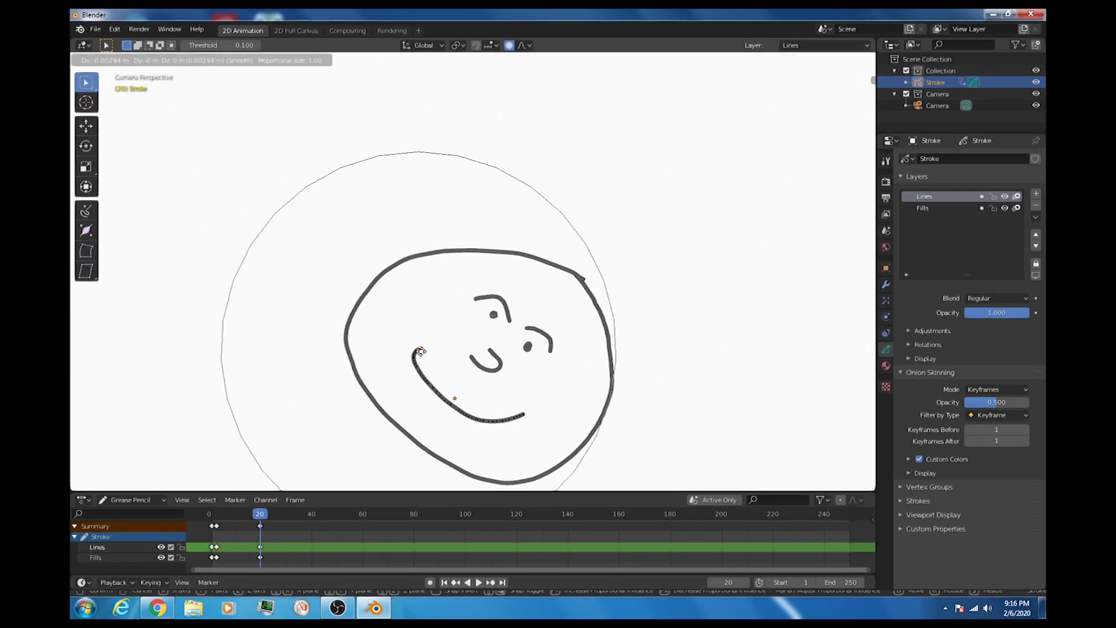
scroll(424, 351, down, 4)
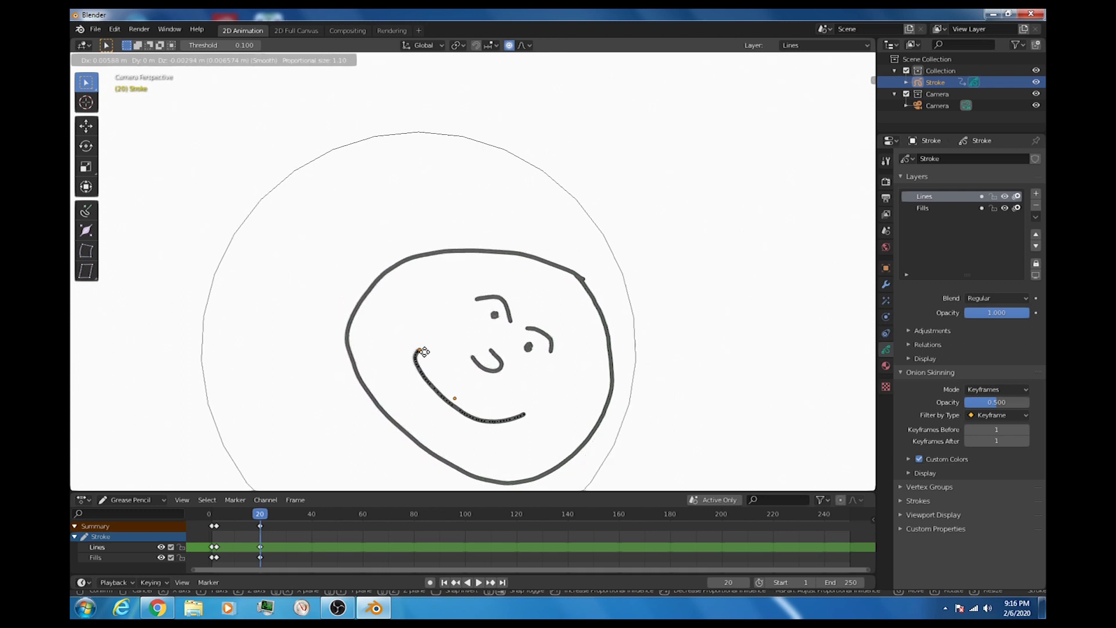
scroll(424, 352, up, 13)
scroll(424, 352, up, 7)
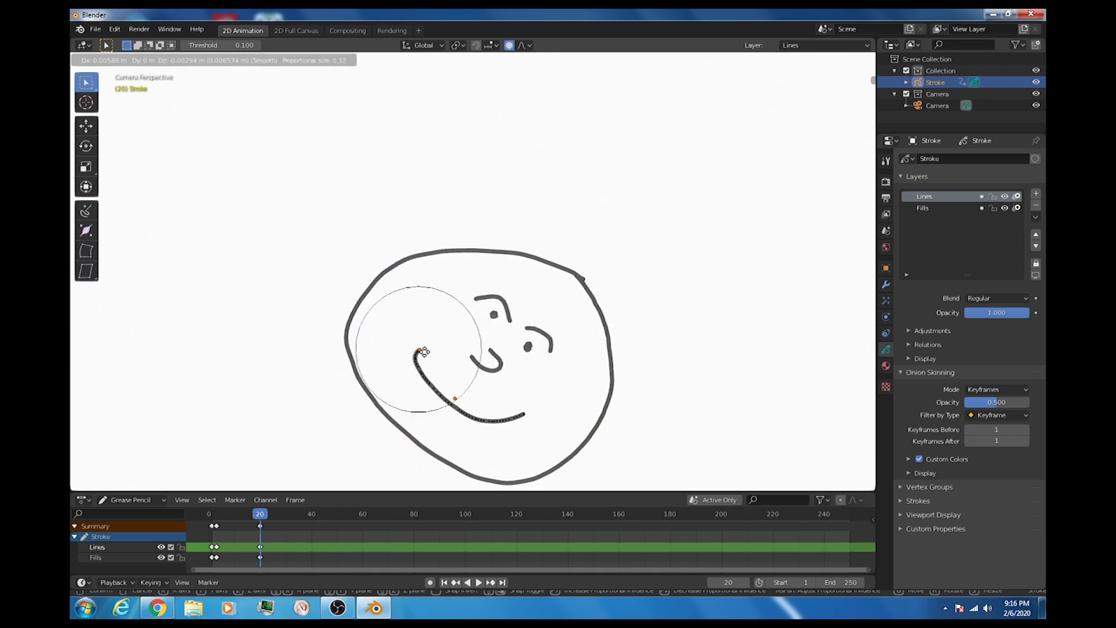
scroll(424, 351, up, 2)
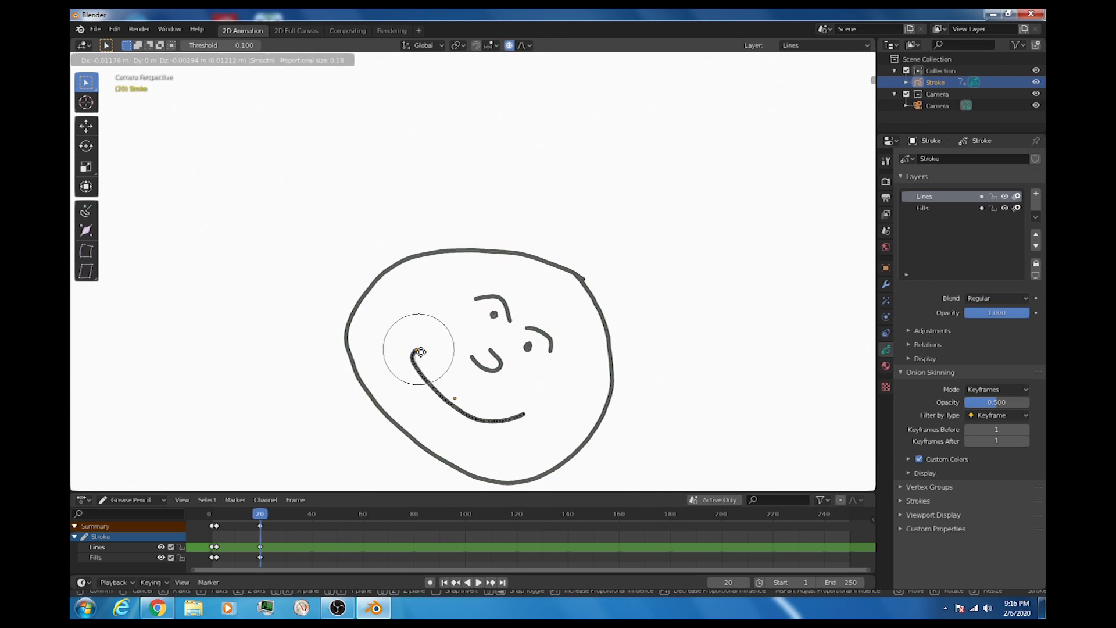
scroll(424, 352, up, 3)
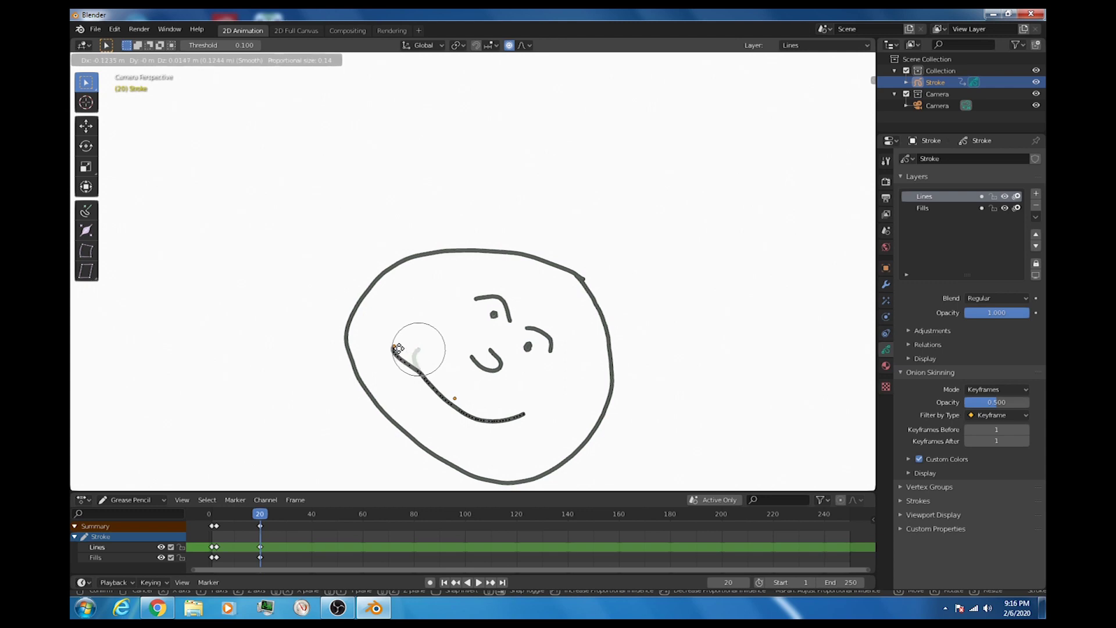
scroll(382, 354, down, 9)
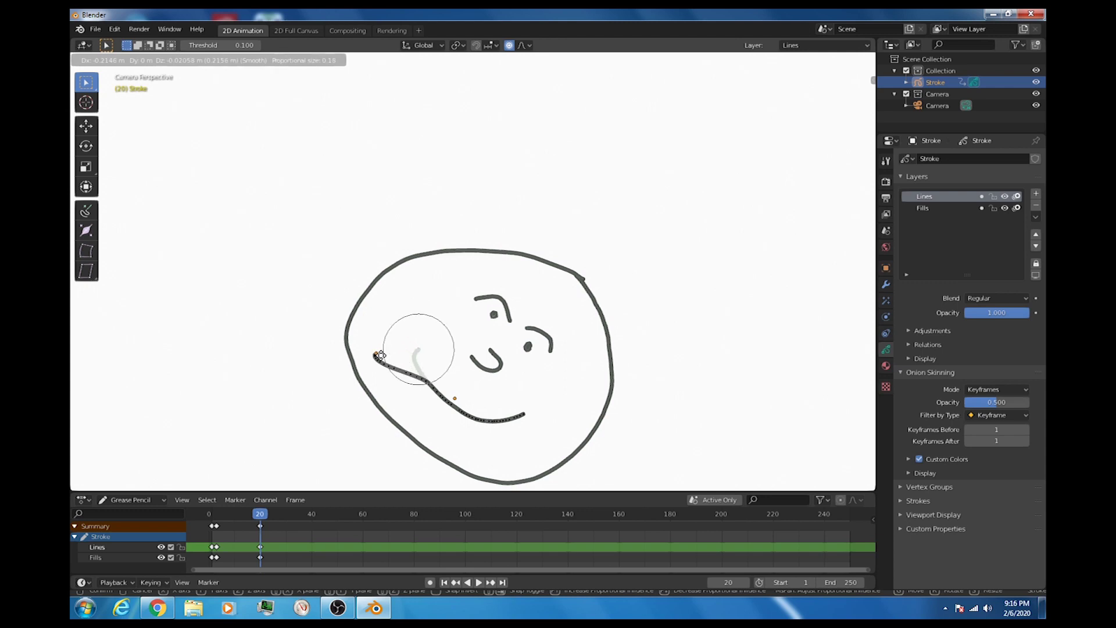
scroll(380, 354, down, 10)
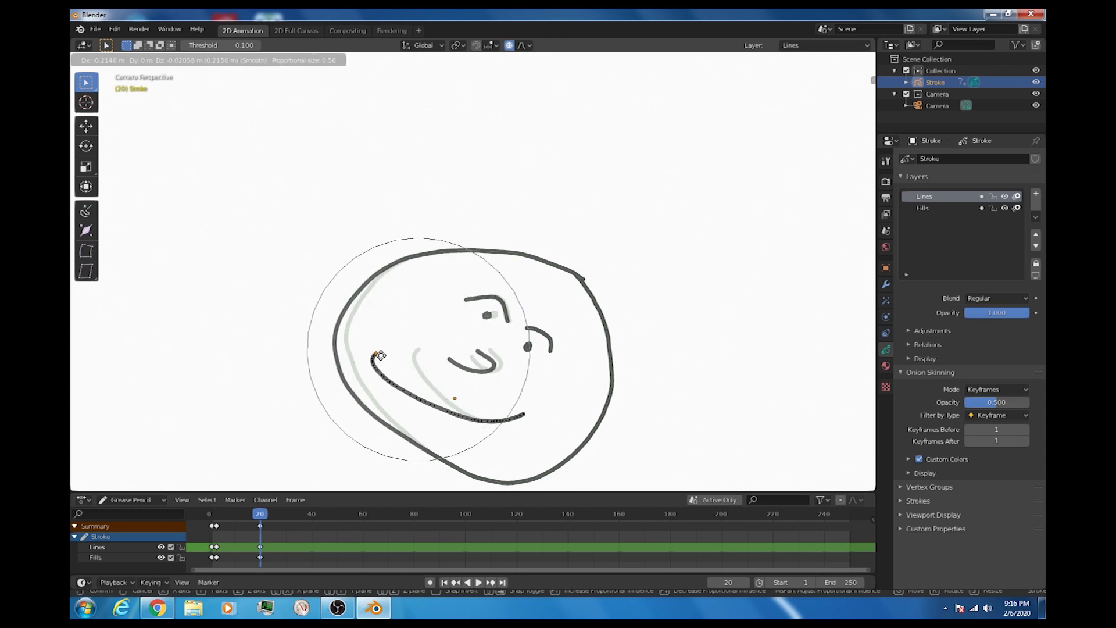
scroll(380, 354, up, 10)
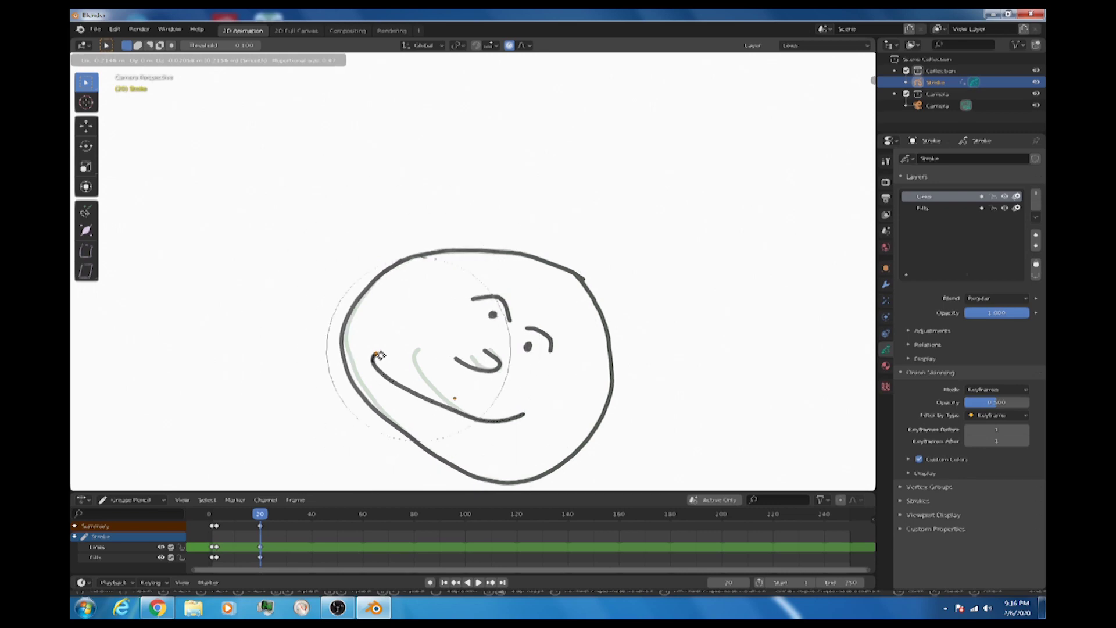
scroll(385, 355, up, 5)
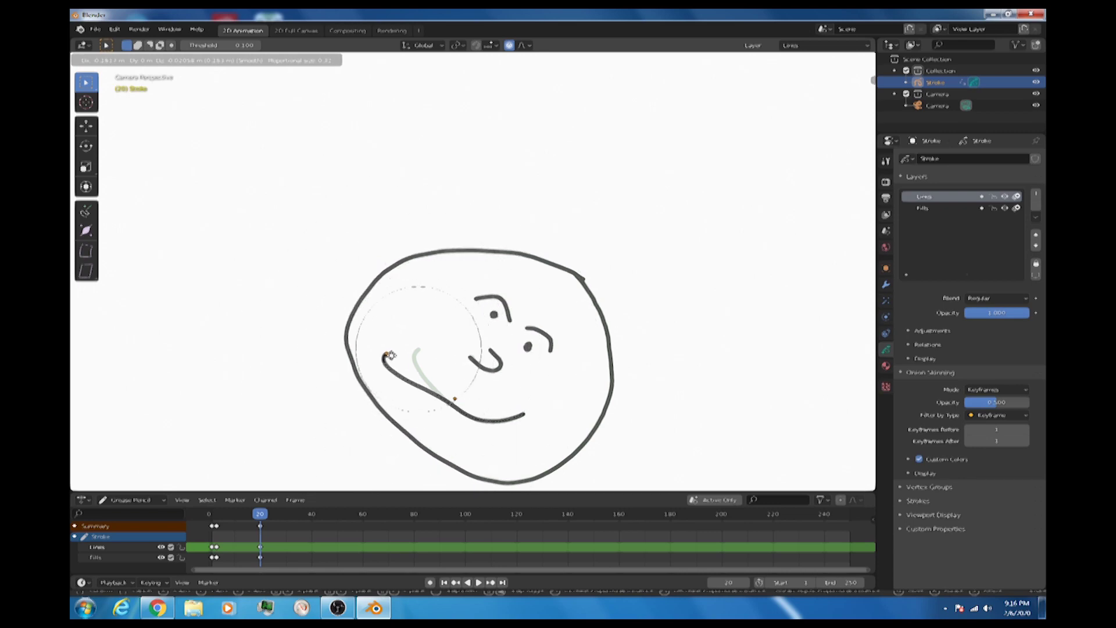
scroll(404, 356, up, 7)
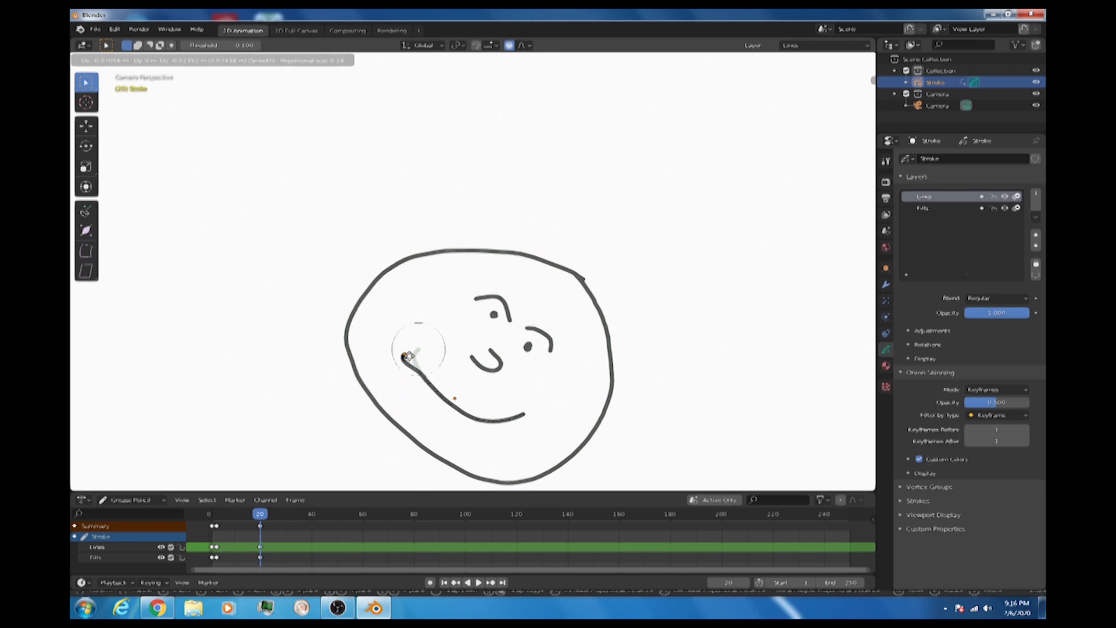
scroll(407, 355, up, 2)
drag(405, 356, 400, 361)
scroll(401, 357, down, 2)
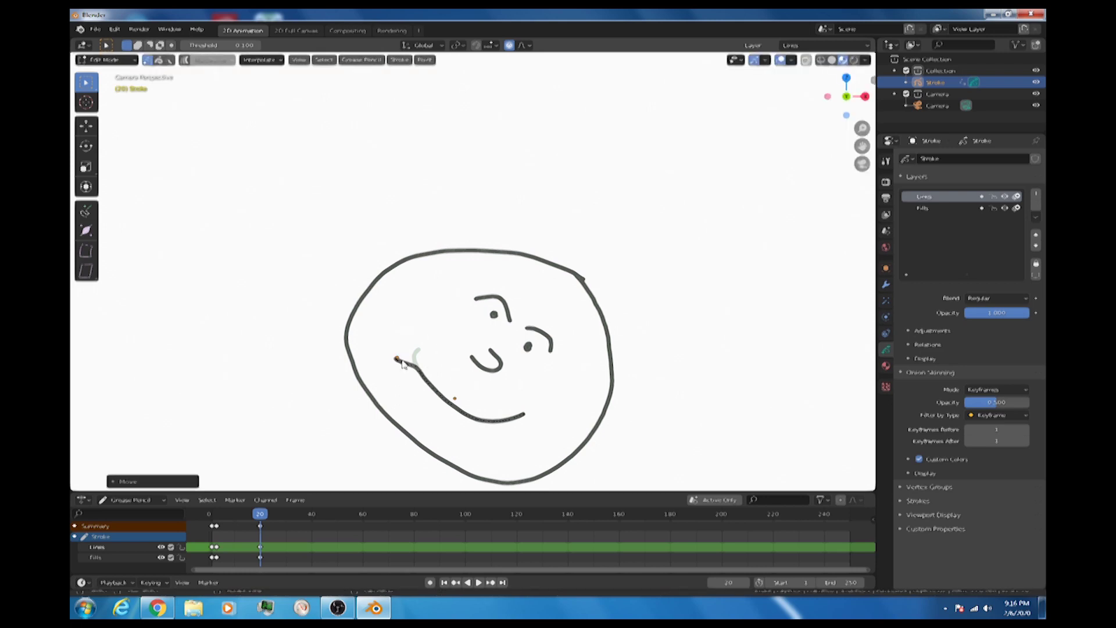
Pull the mouth's right end downward and confirm its new position
click(523, 415)
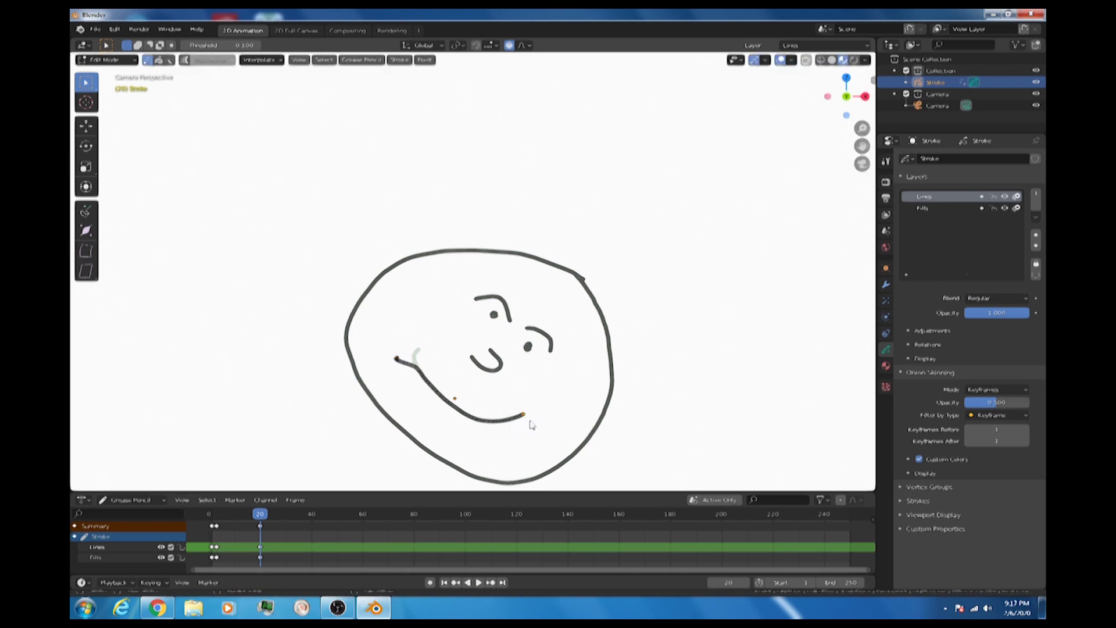
drag(530, 425, 518, 439)
scroll(515, 439, down, 2)
scroll(518, 439, down, 3)
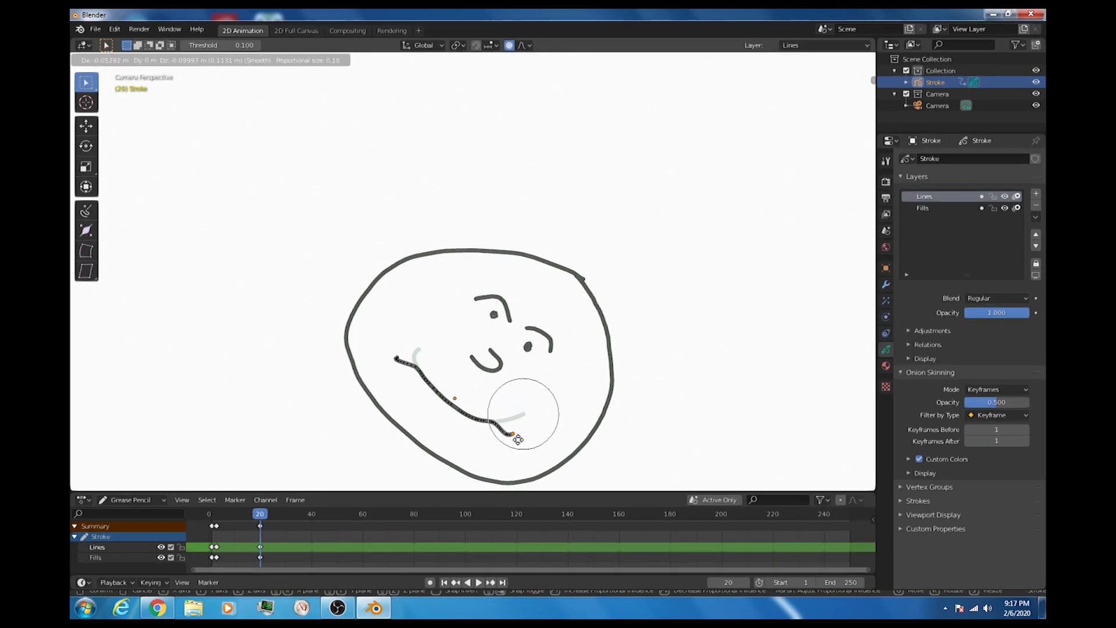
scroll(518, 439, down, 1)
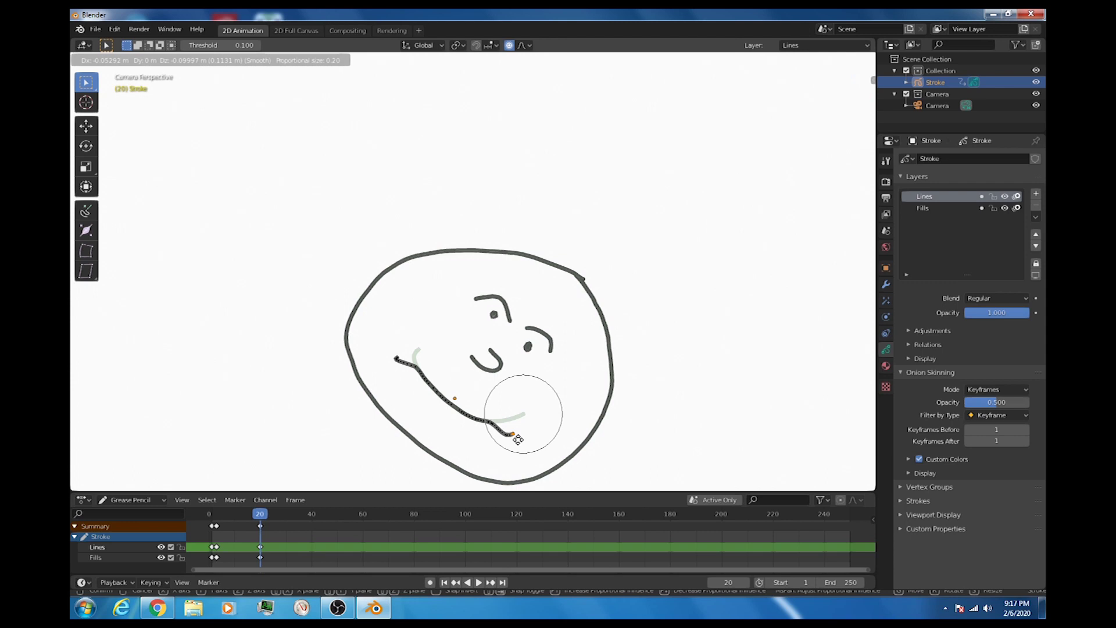
click(519, 441)
key(g)
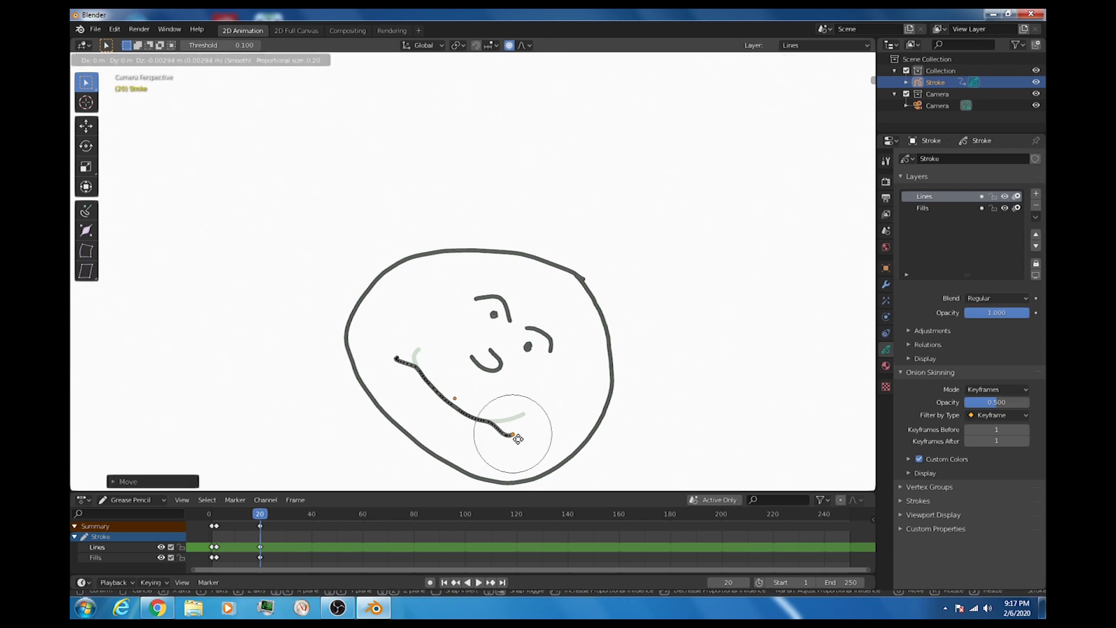
scroll(518, 439, up, 9)
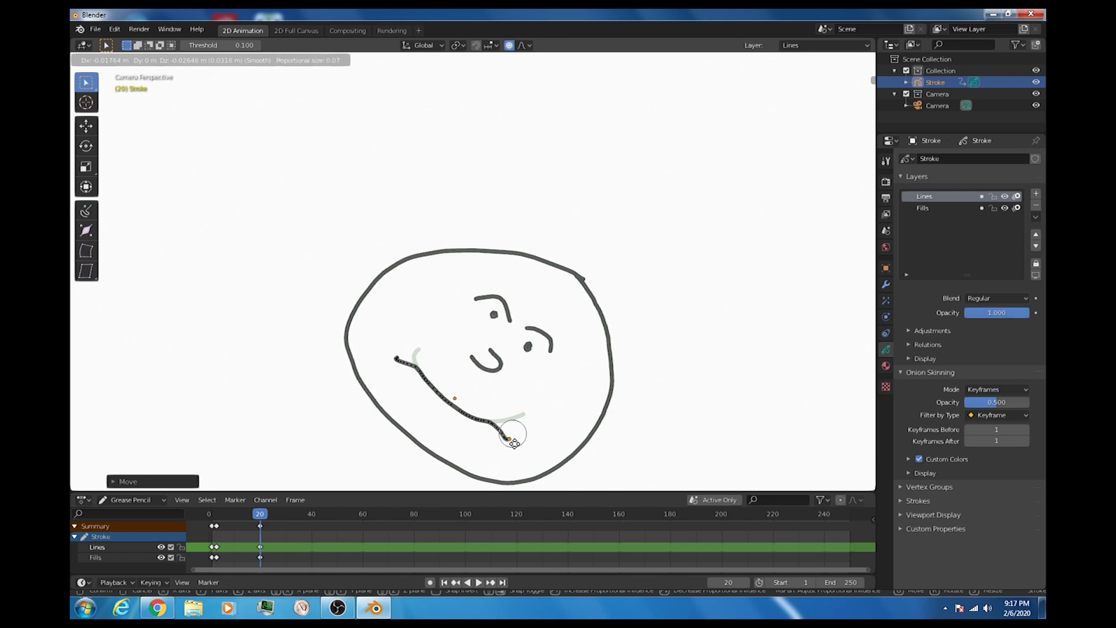
click(515, 443)
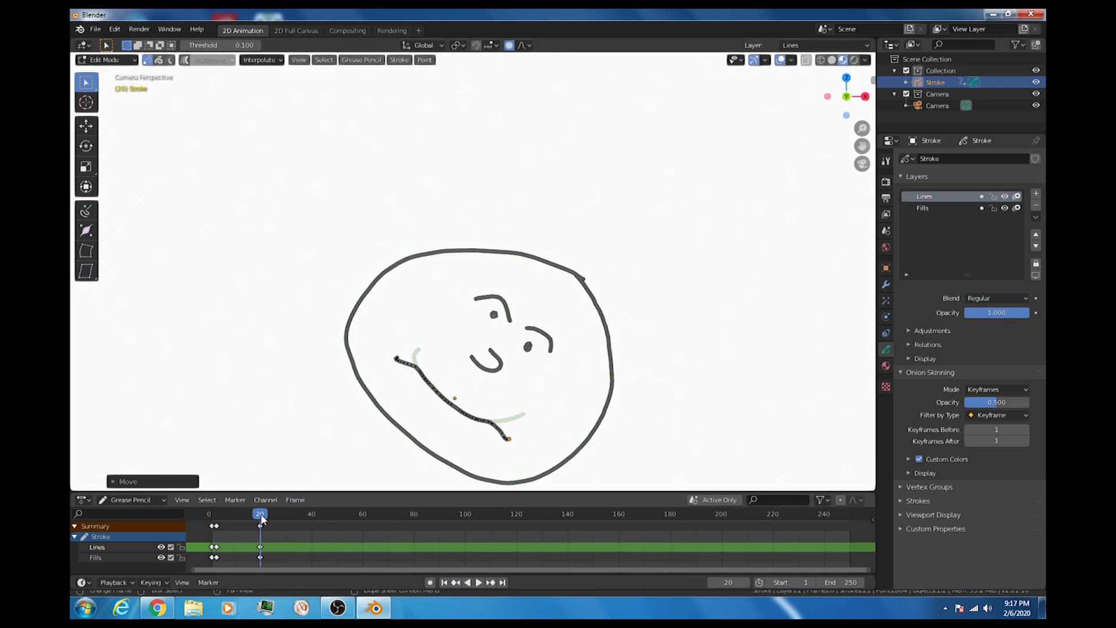
Play back the animation, scrub to an earlier frame, and select the frame-20 keyframes
key(space)
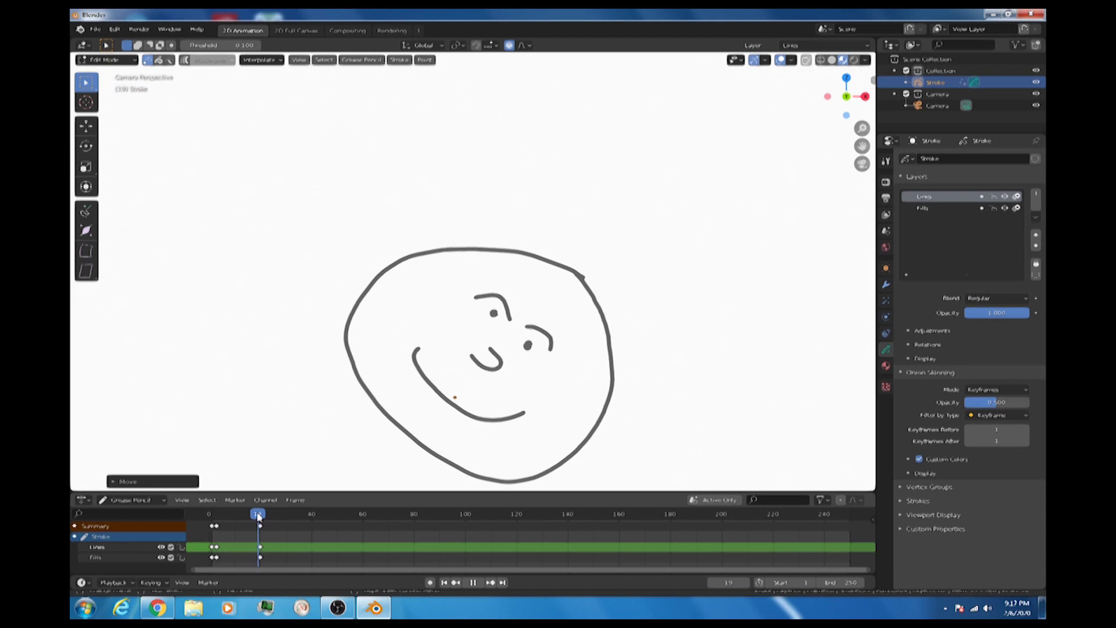
mouse_move(258, 516)
mouse_down()
mouse_move(224, 509)
mouse_move(259, 513)
mouse_move(248, 512)
mouse_up()
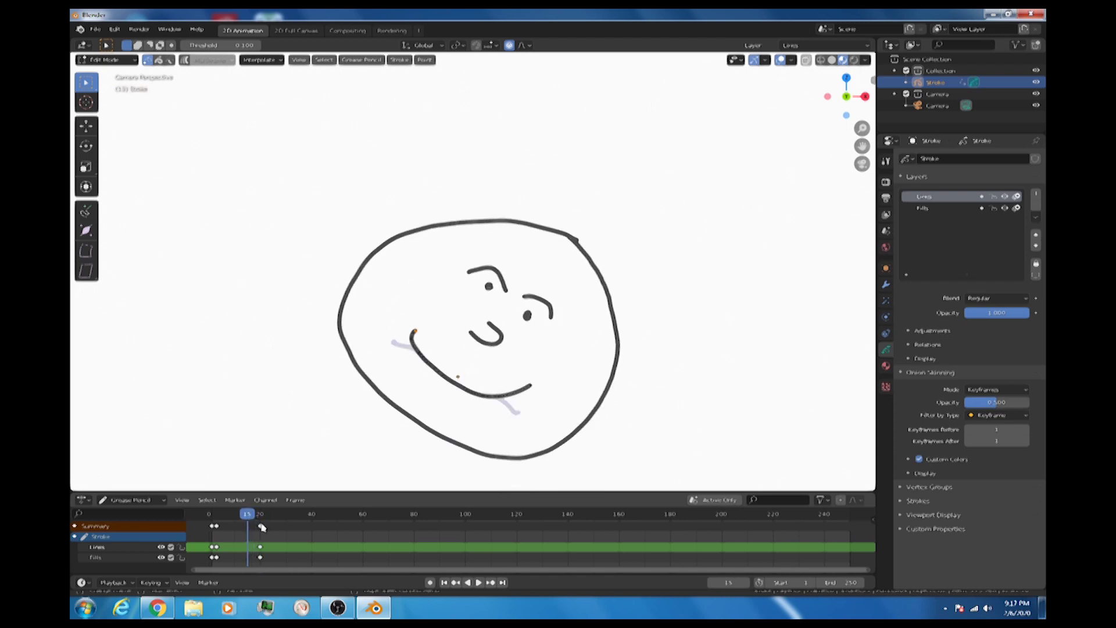
click(261, 525)
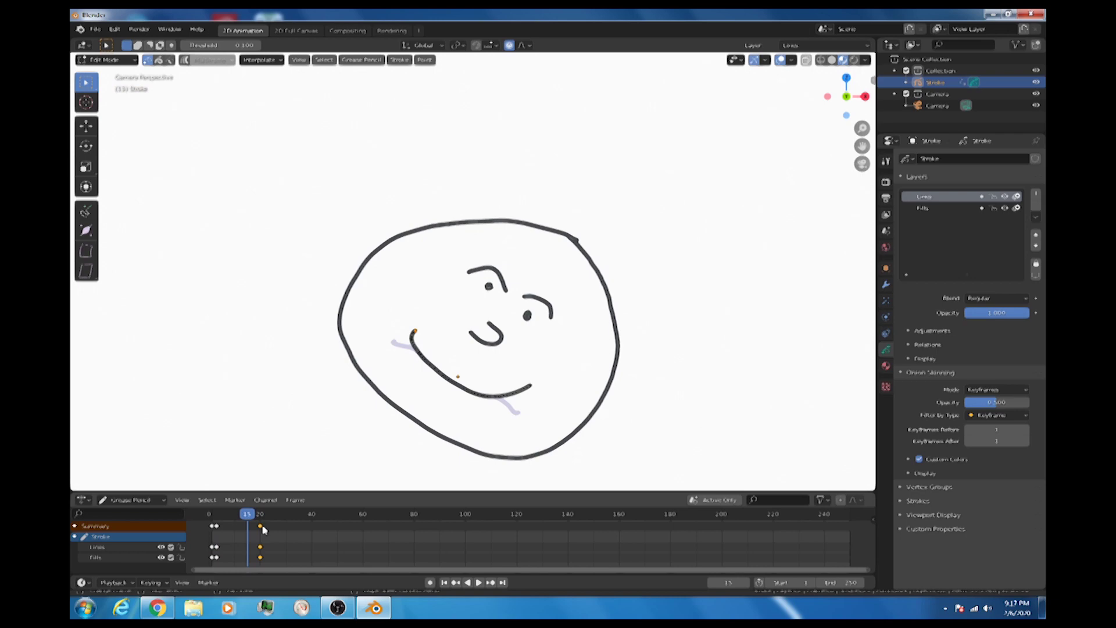
Run Interpolate Sequence on the frame-20 keys and preview the smile-to-frown tween
click(272, 62)
click(266, 104)
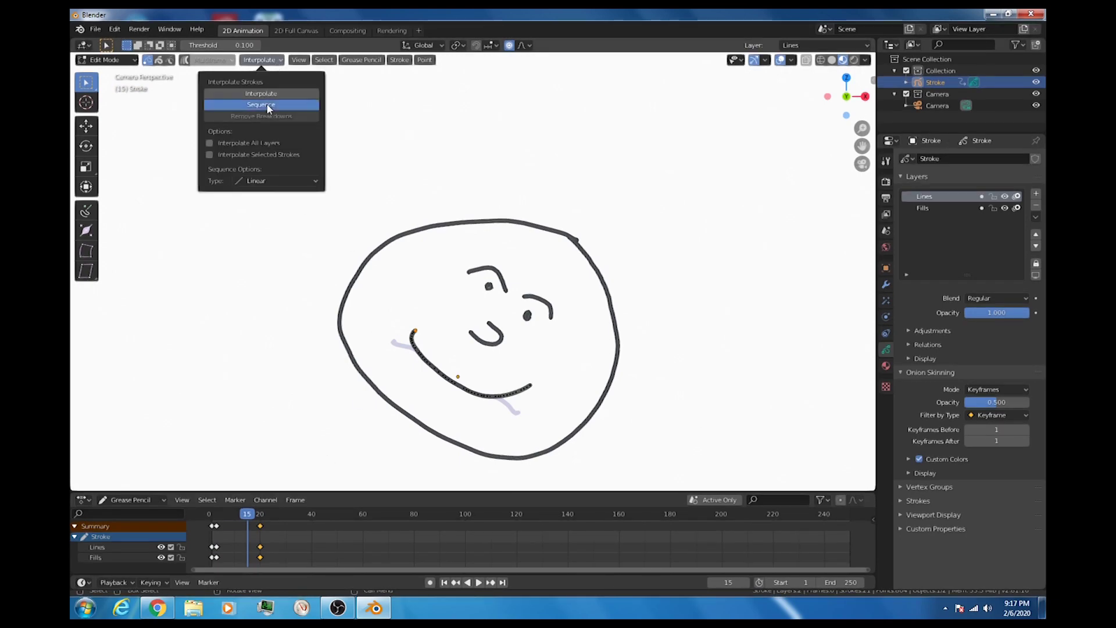
key(space)
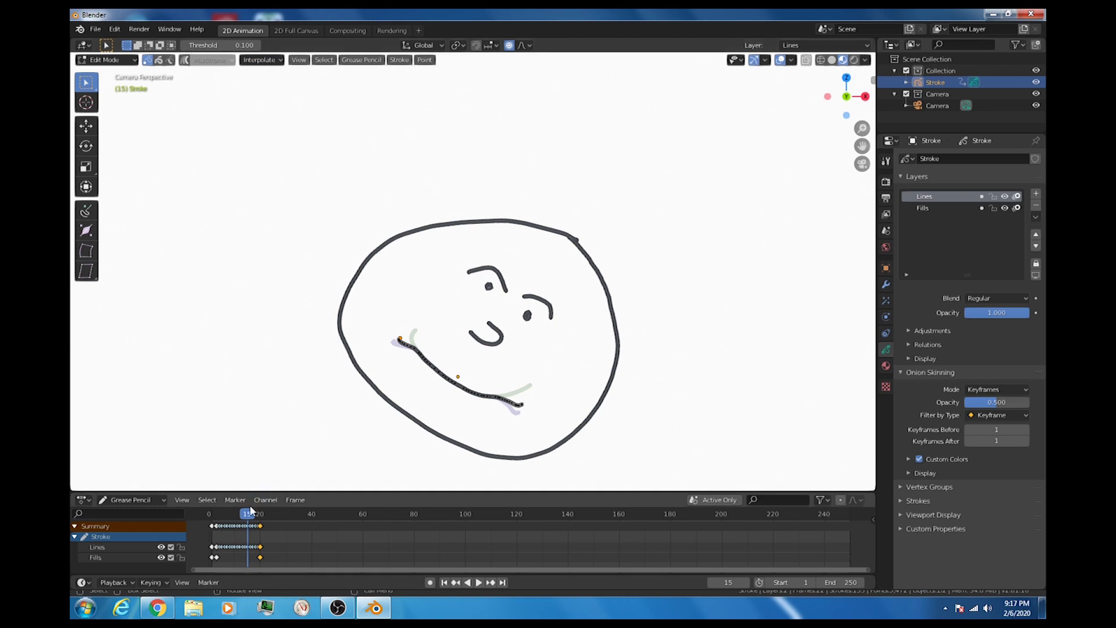
mouse_move(248, 514)
mouse_down()
mouse_move(216, 517)
mouse_move(260, 517)
mouse_move(214, 516)
mouse_up()
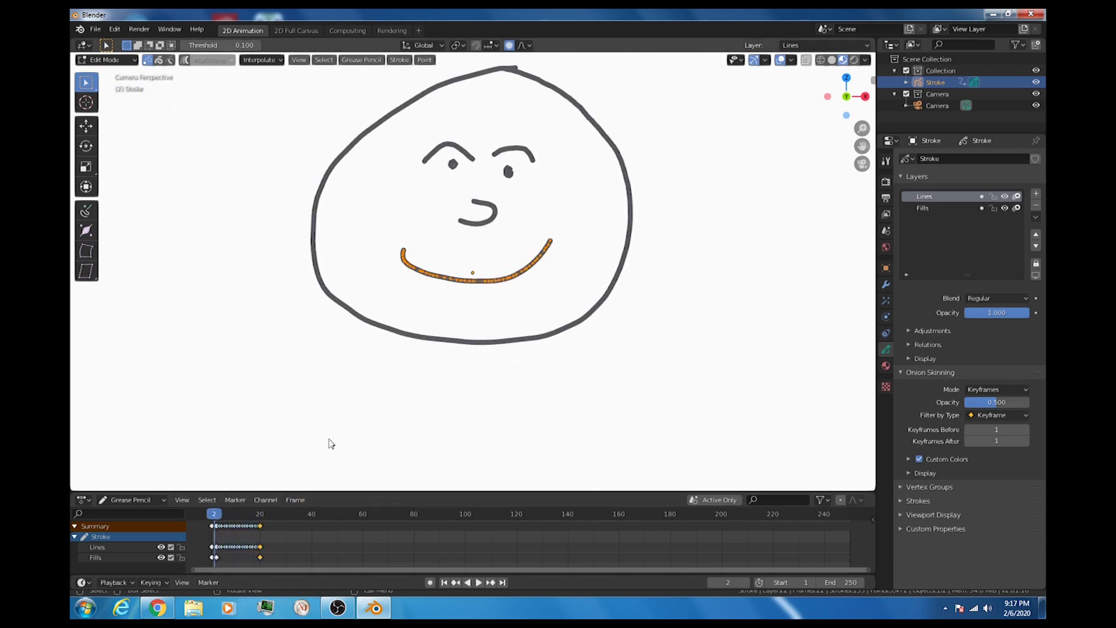
Deselect the mouth, set the animation end frame to 20, and preview playback
mouse_move(338, 610)
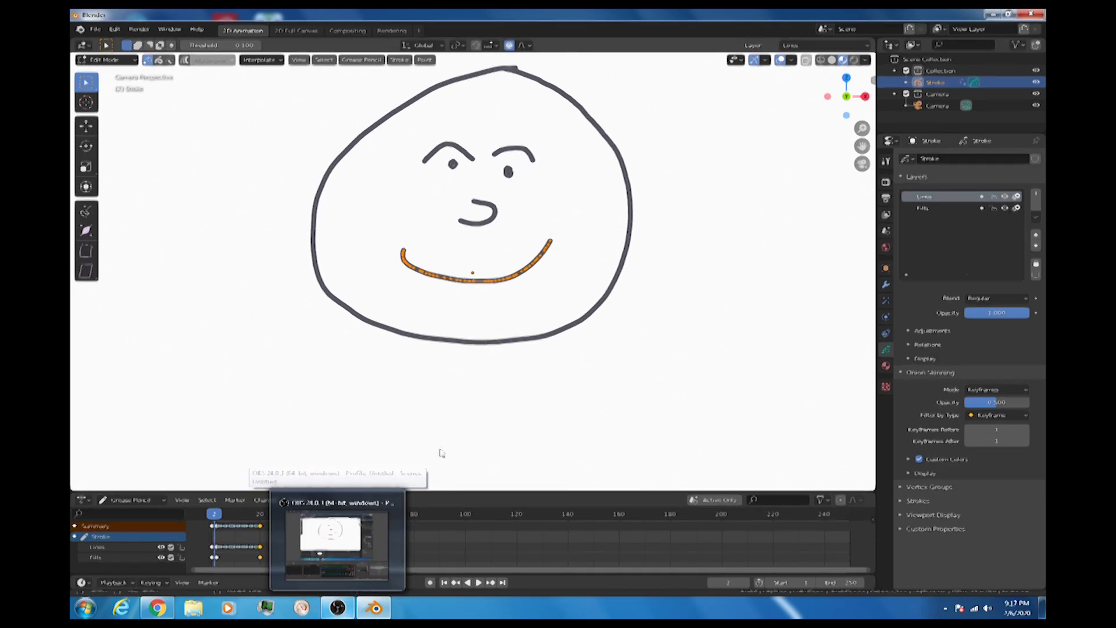
click(323, 418)
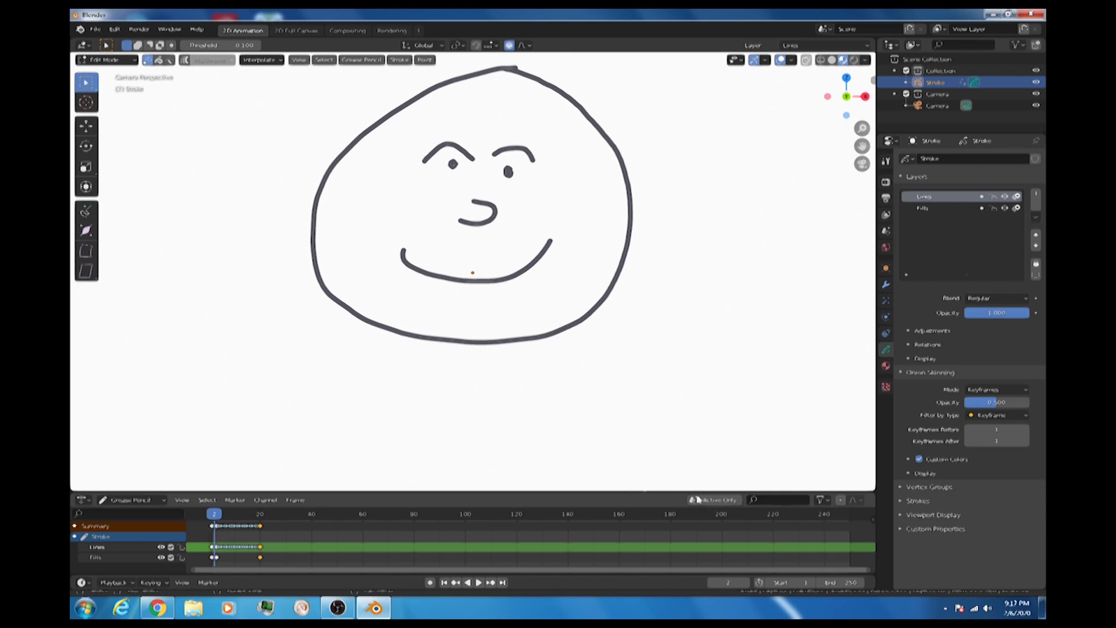
click(834, 582)
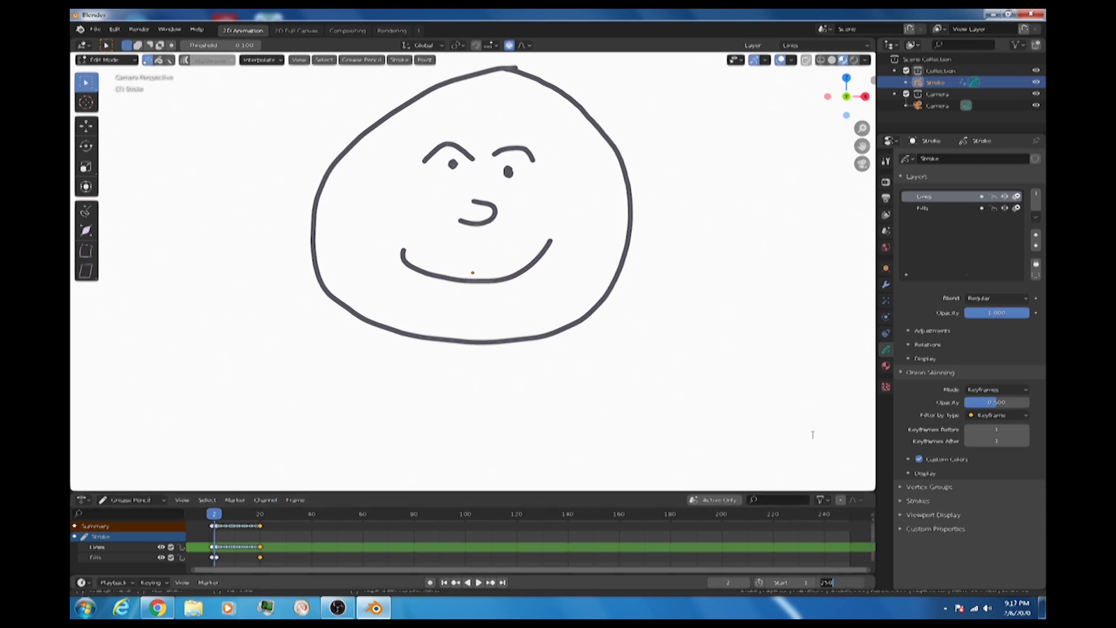
text(20)
key(Return)
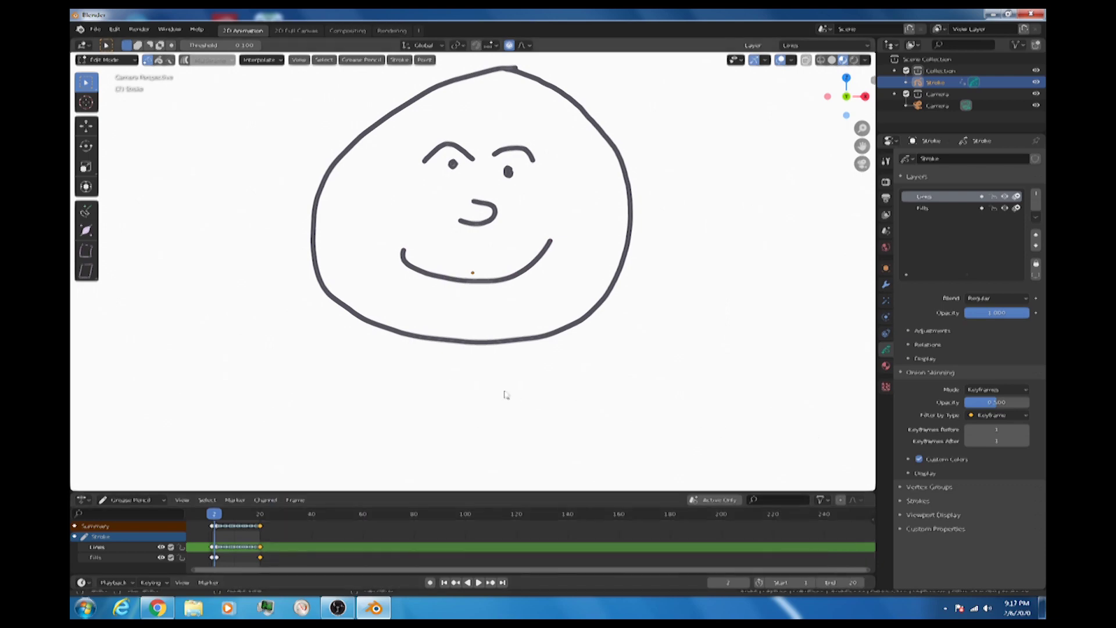
key(space)
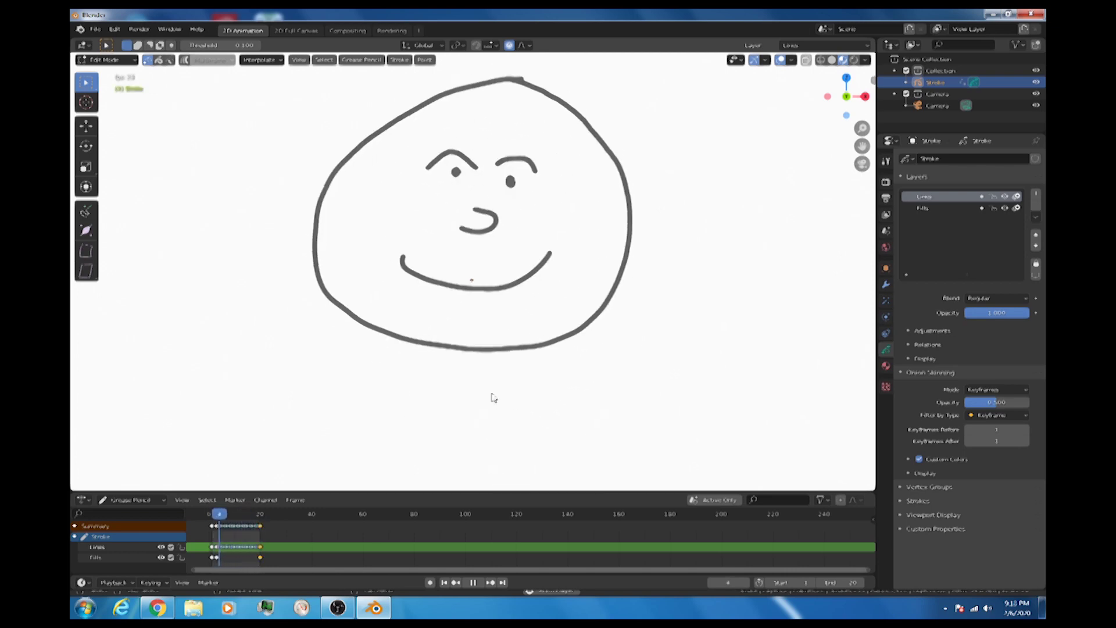
key(space)
Make the bottom panel a Timeline and duplicate the frame-1 keyframes to frame 40
click(83, 500)
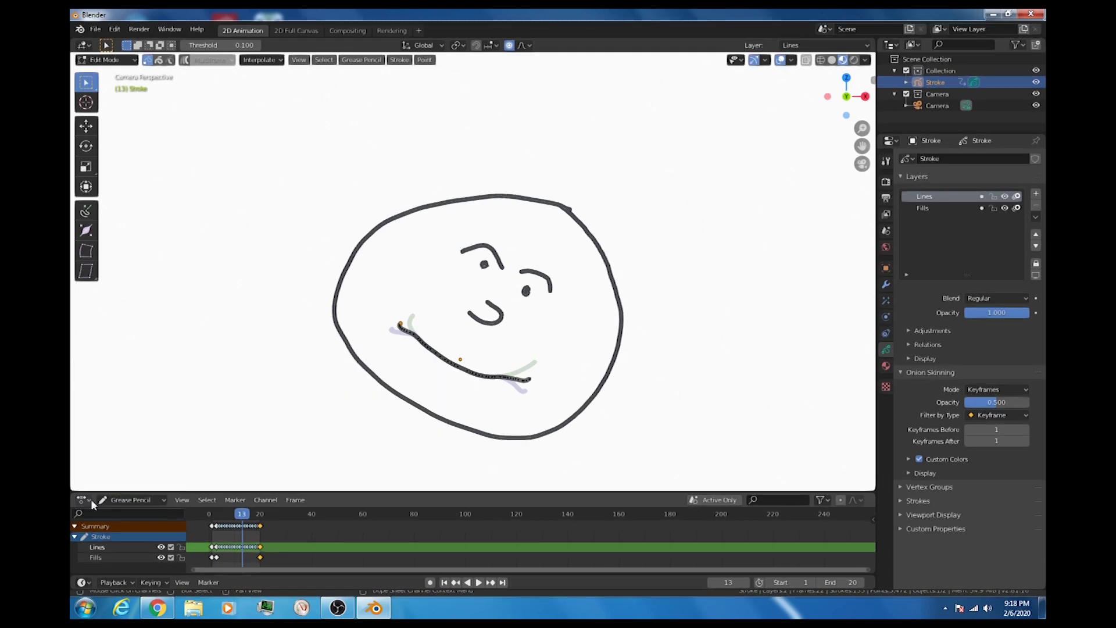
click(90, 499)
click(226, 410)
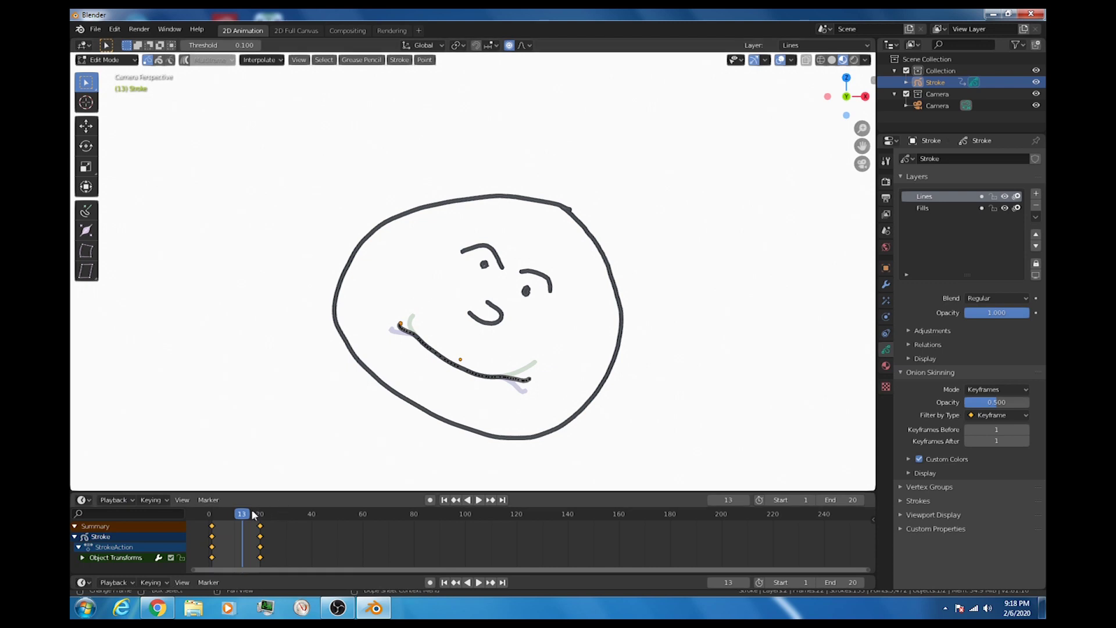
drag(243, 516, 212, 526)
click(212, 527)
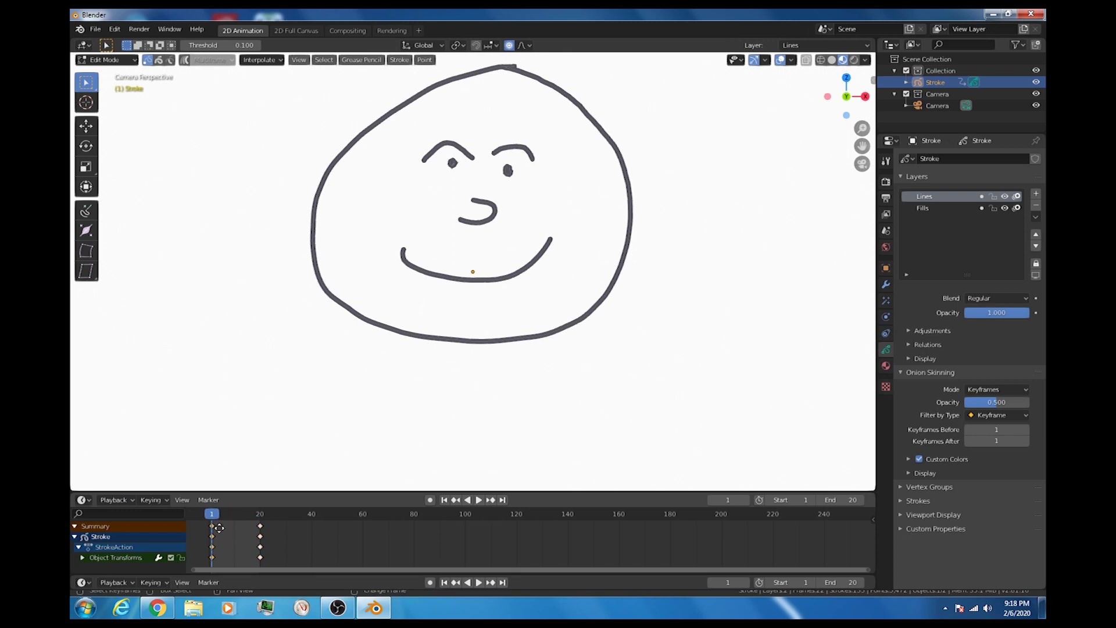
key(shift+d)
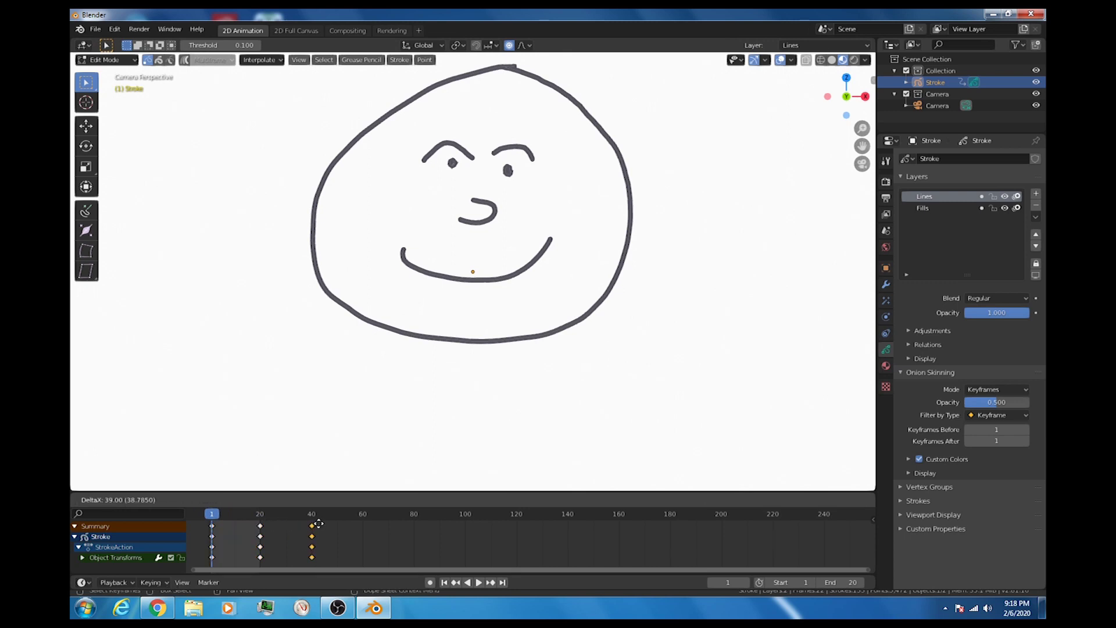
click(319, 525)
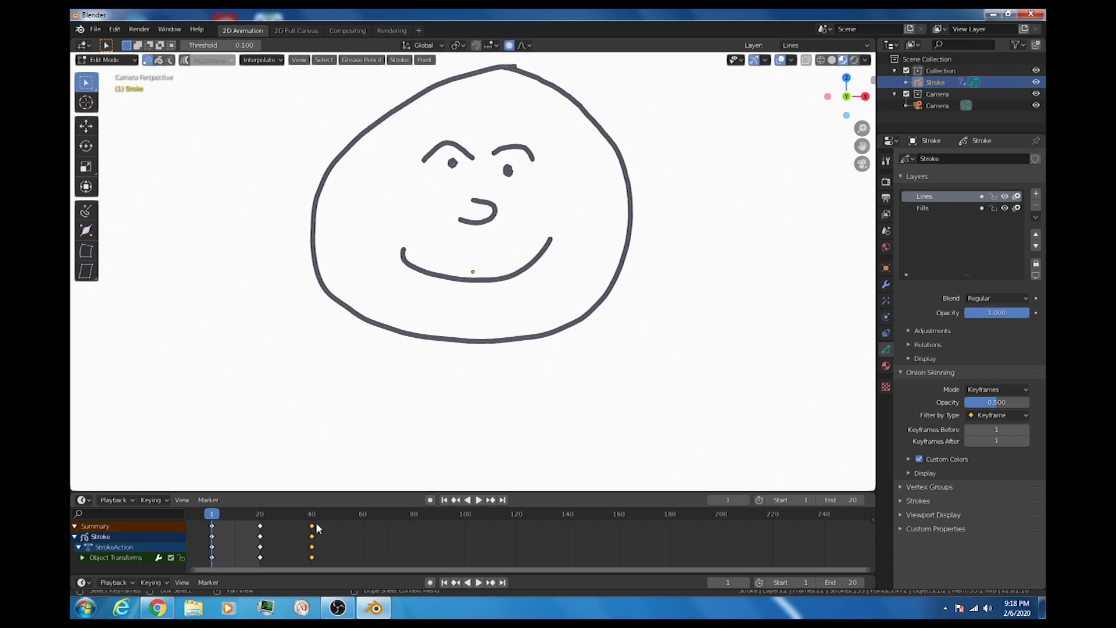
Set the animation end frame to 40 and play back the result
click(849, 499)
text(40)
key(Return)
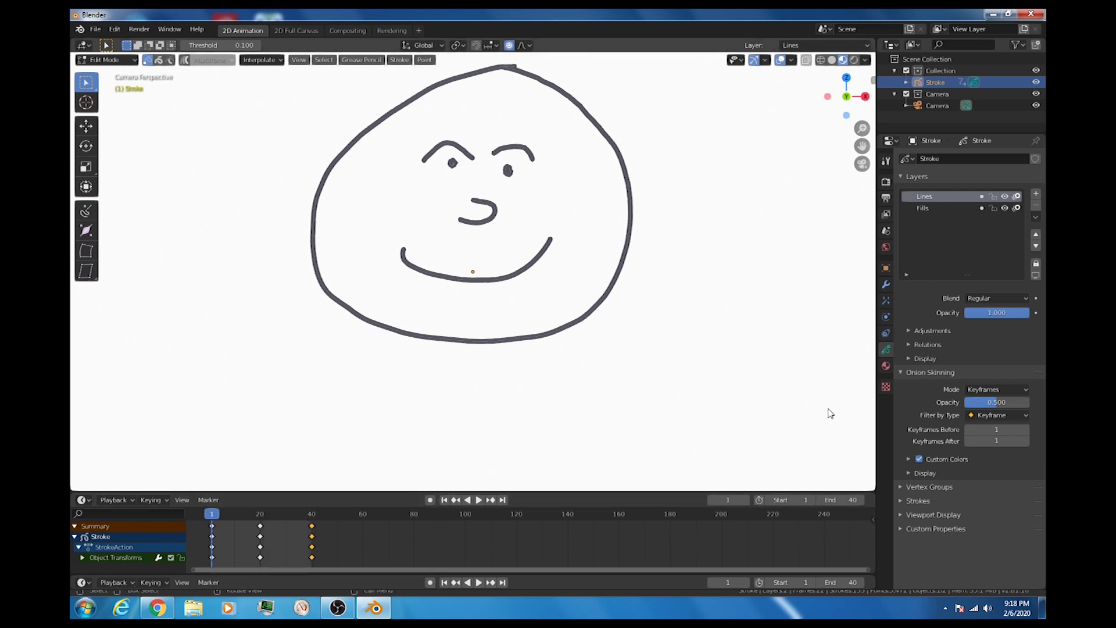
key(space)
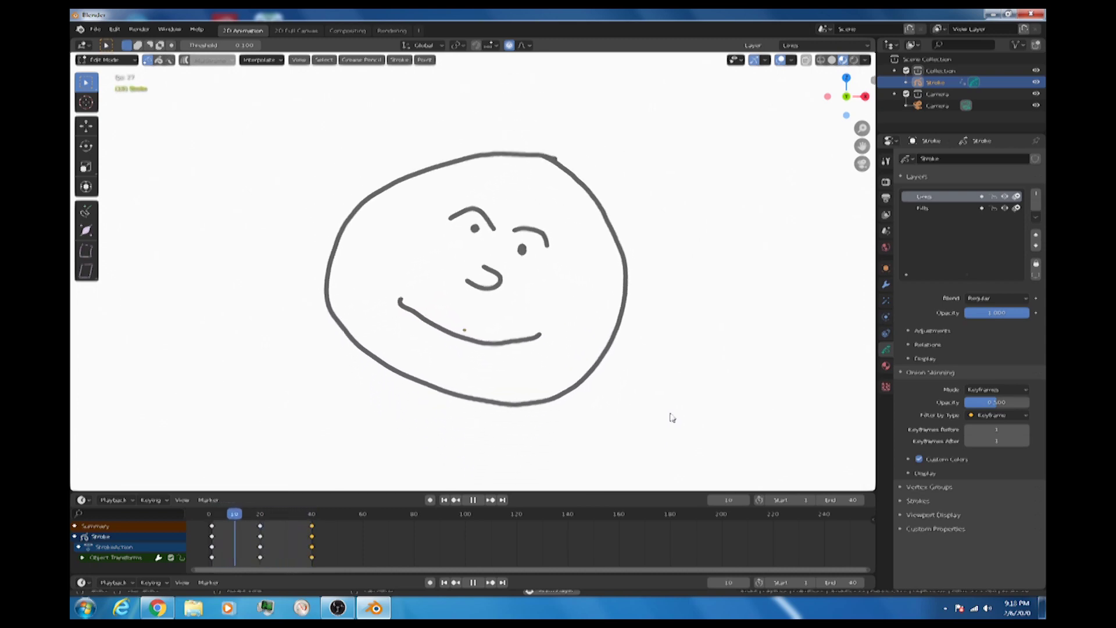
key(space)
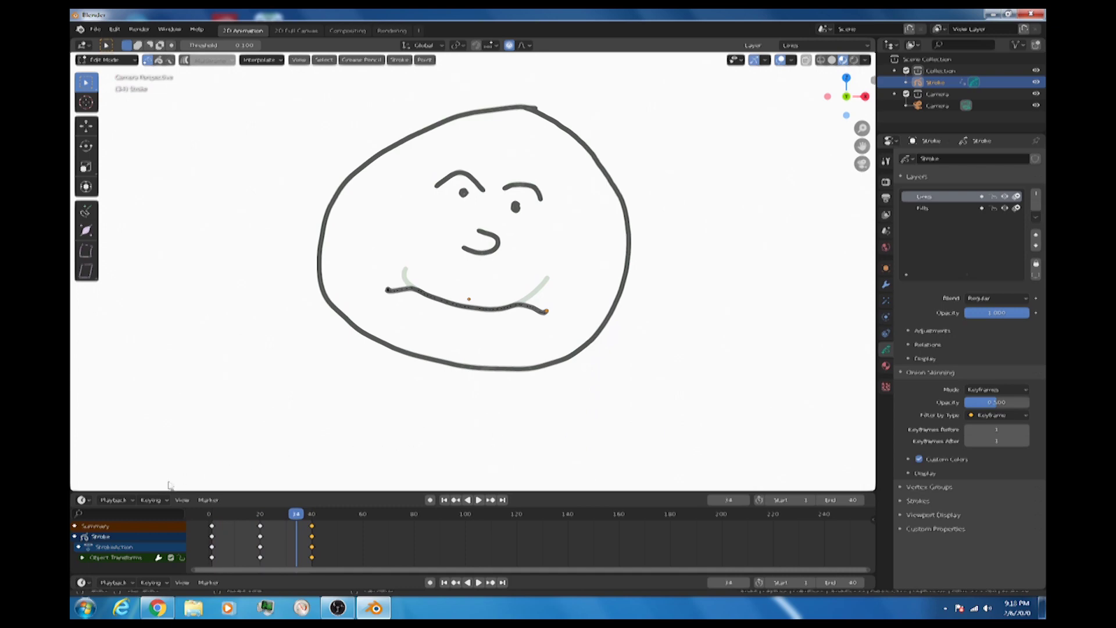
Change the lower editor from Timeline to Dope Sheet
click(88, 500)
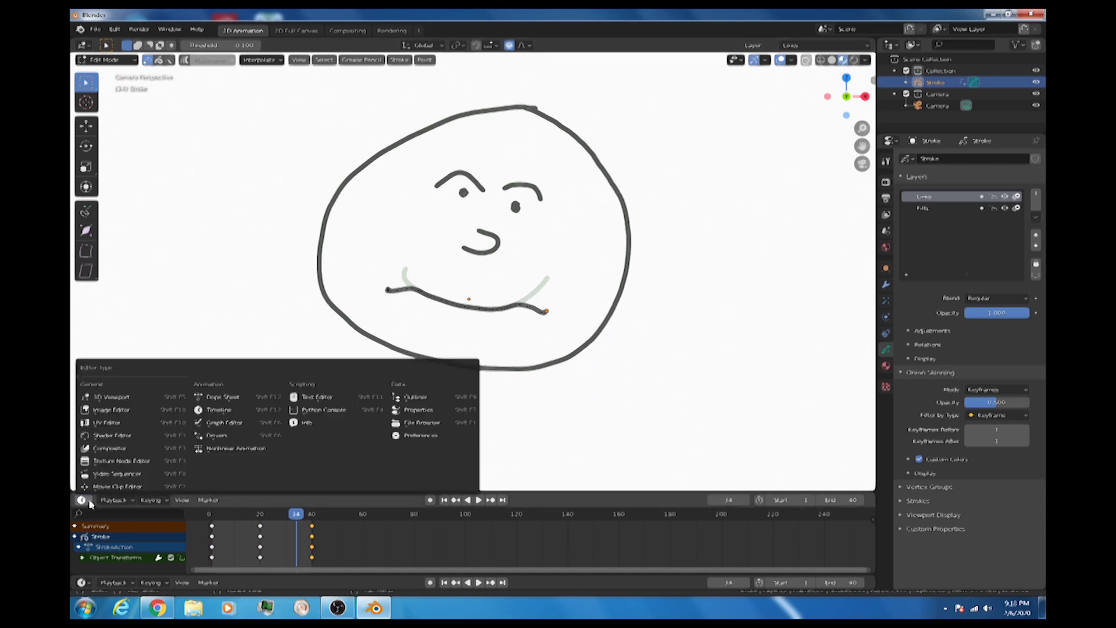
click(114, 500)
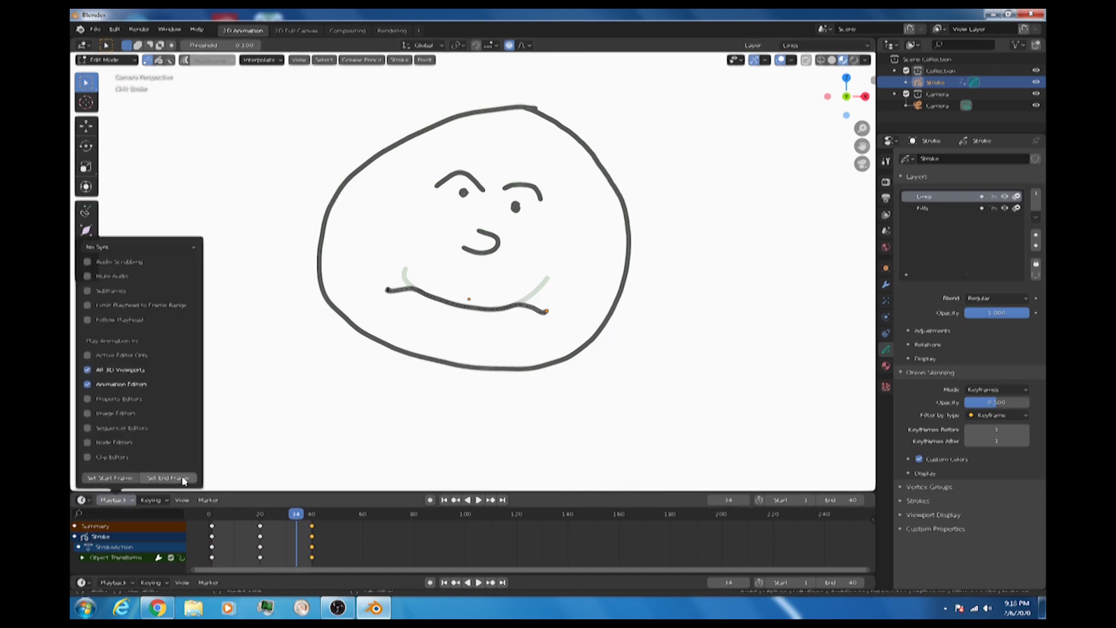
mouse_move(162, 505)
mouse_move(87, 501)
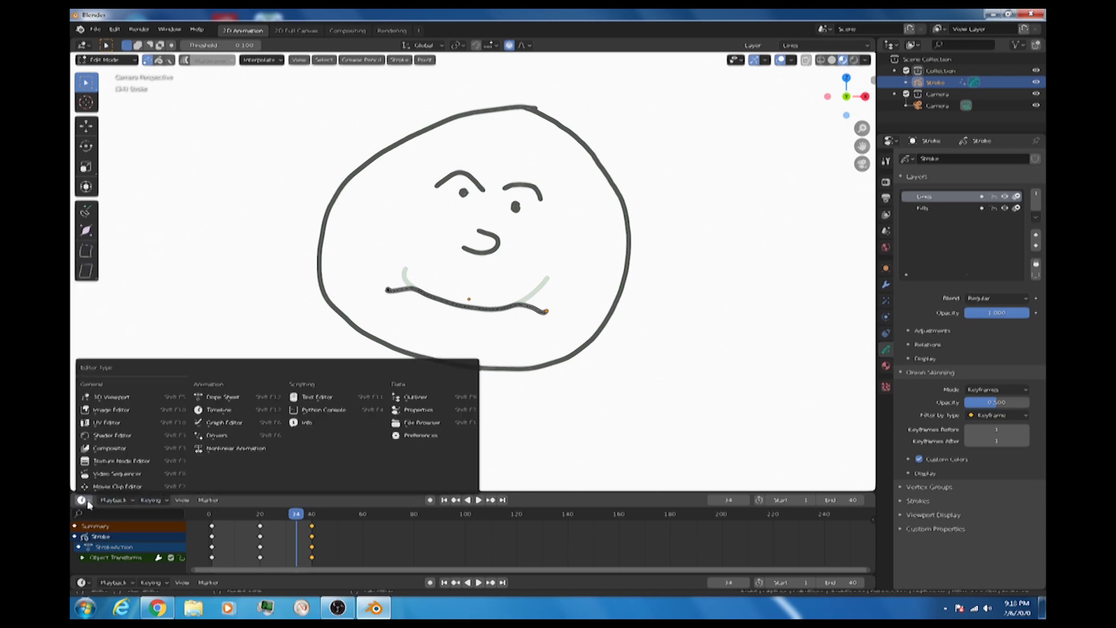
click(226, 398)
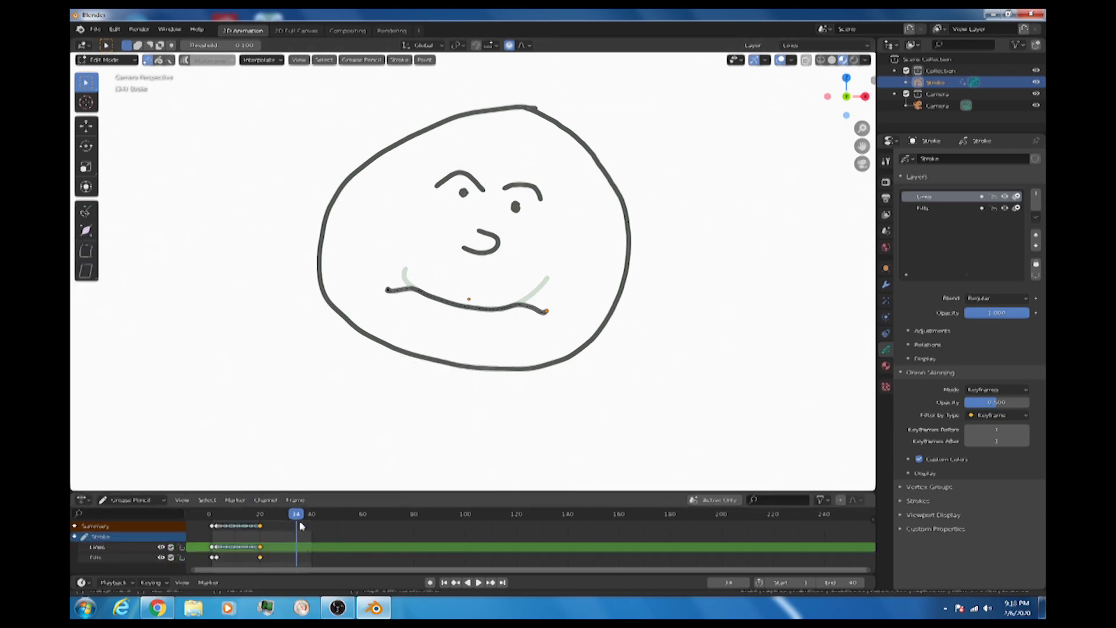
At frame 32, try Interpolate Sequence between the keyframes
key(space)
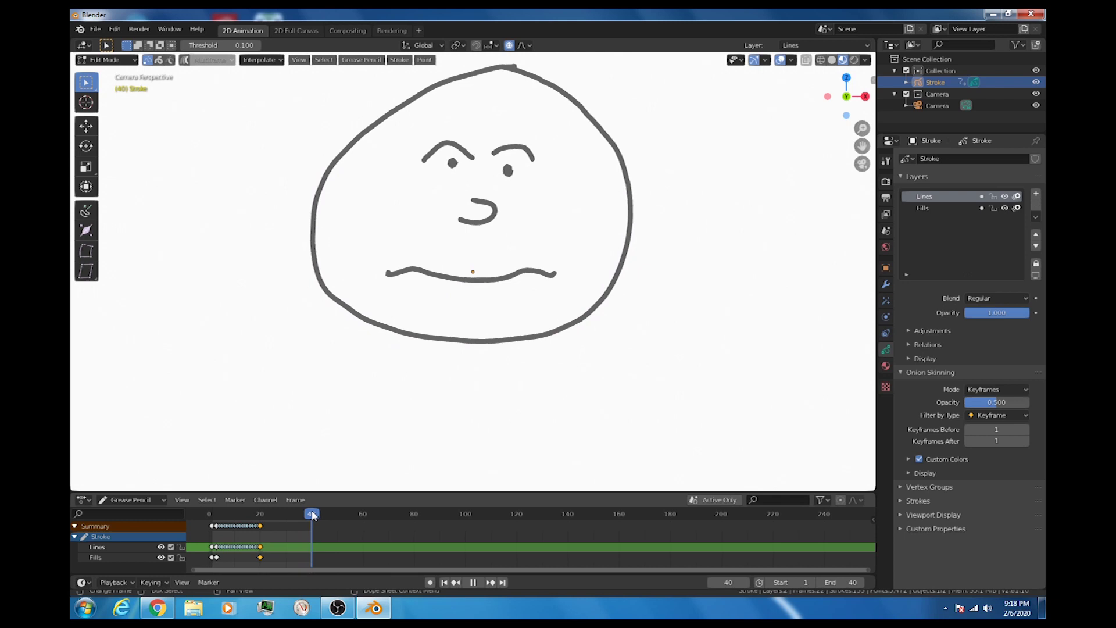
drag(312, 515, 291, 509)
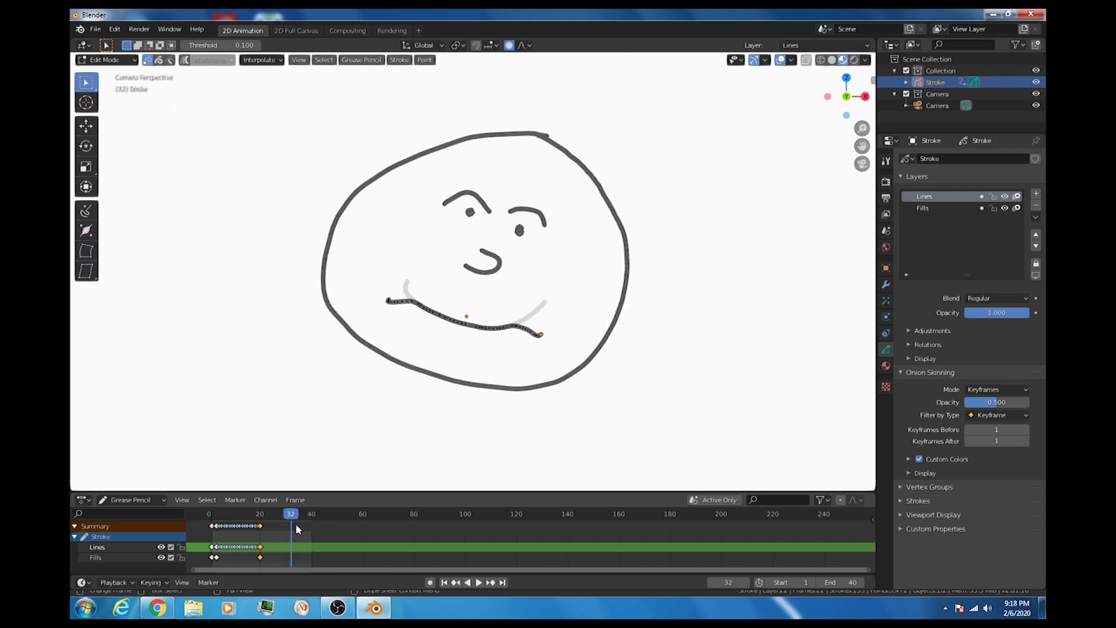
click(261, 60)
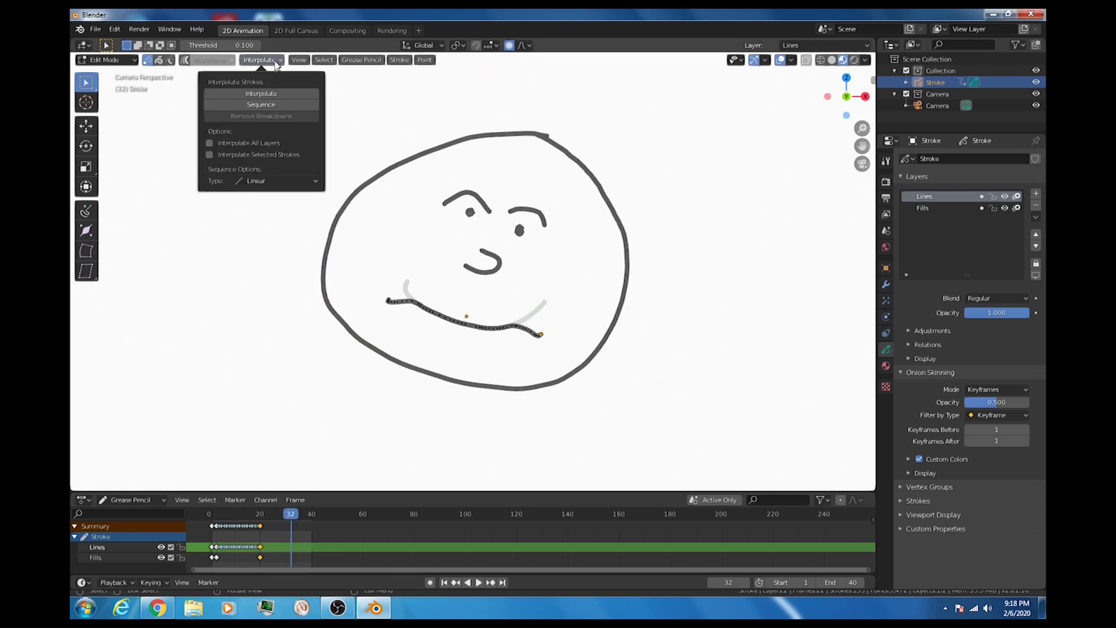
click(267, 104)
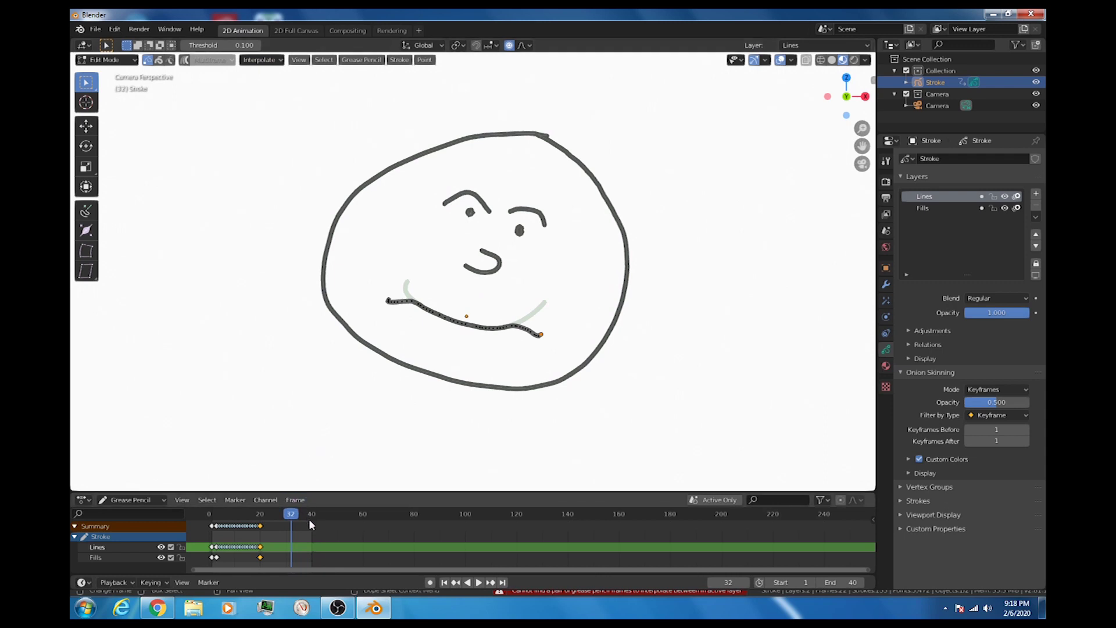
Return to Object Mode, play back to frame 40, and re-enter Edit Mode
key(space)
key(Tab)
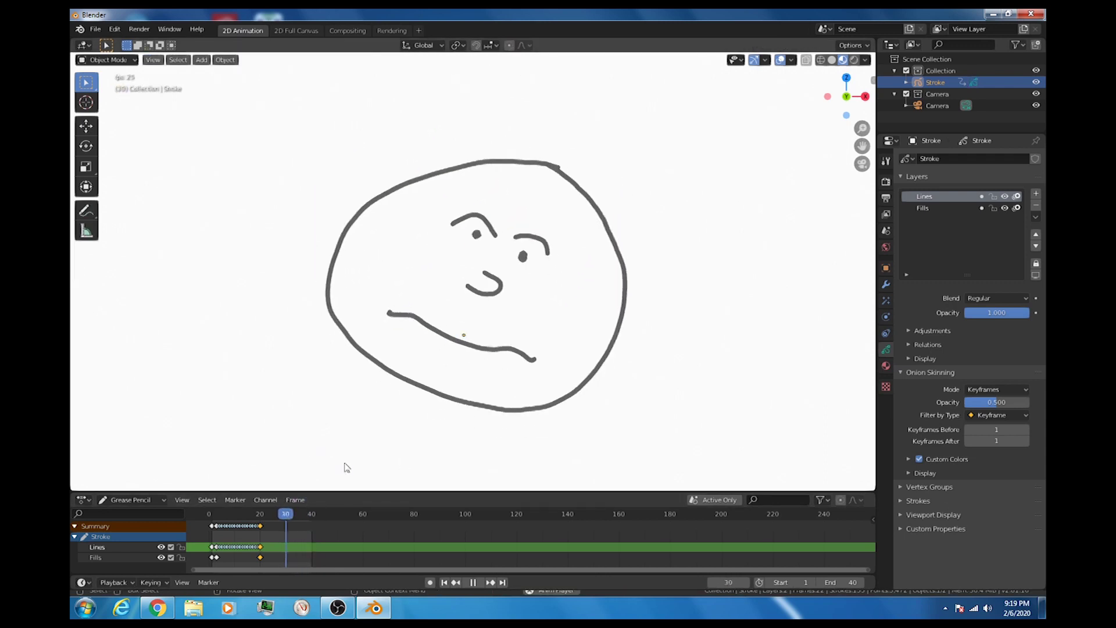
key(Escape)
key(space)
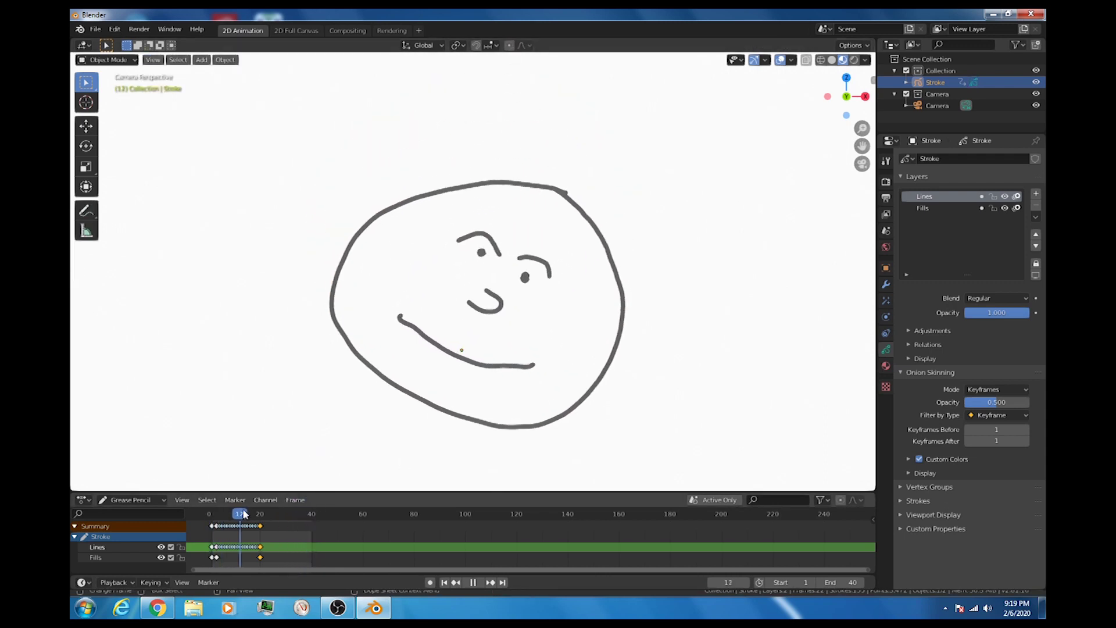
drag(291, 510, 312, 497)
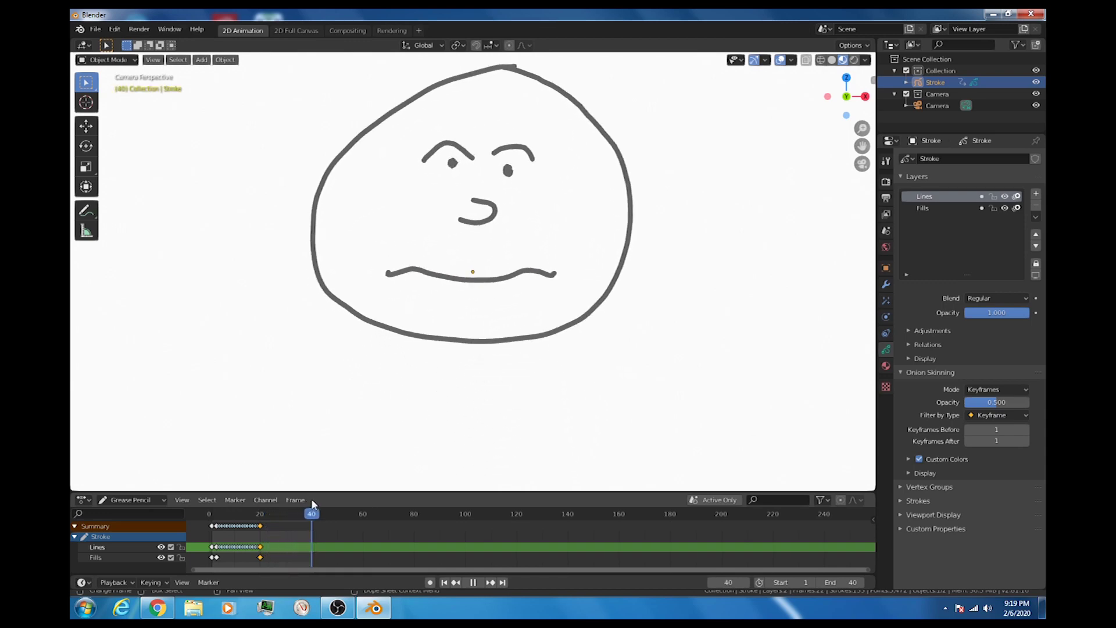
key(space)
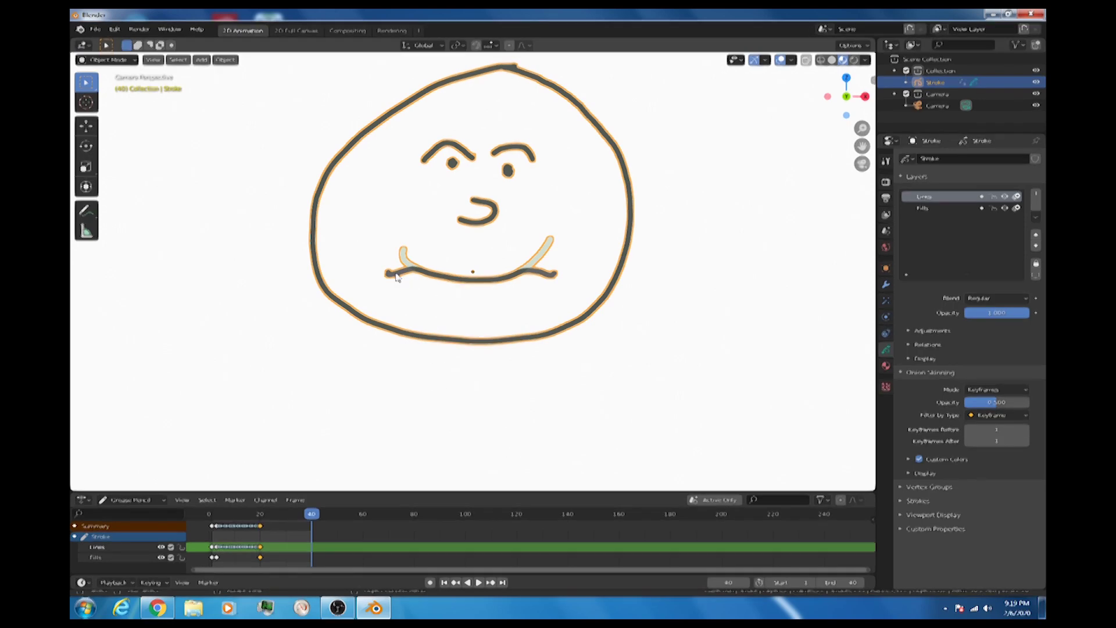
key(Tab)
Lift the mouth's left end upward at frame 40
click(388, 274)
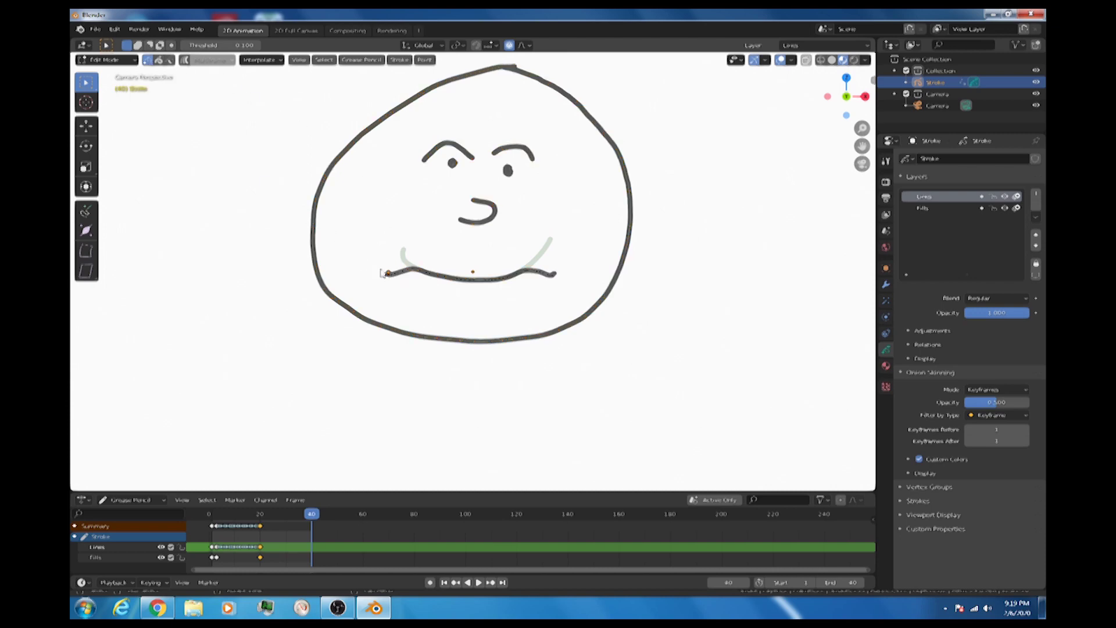
mouse_move(386, 274)
mouse_down()
mouse_move(396, 246)
mouse_move(375, 250)
mouse_move(407, 243)
mouse_up()
scroll(394, 250, down, 8)
scroll(401, 241, up, 10)
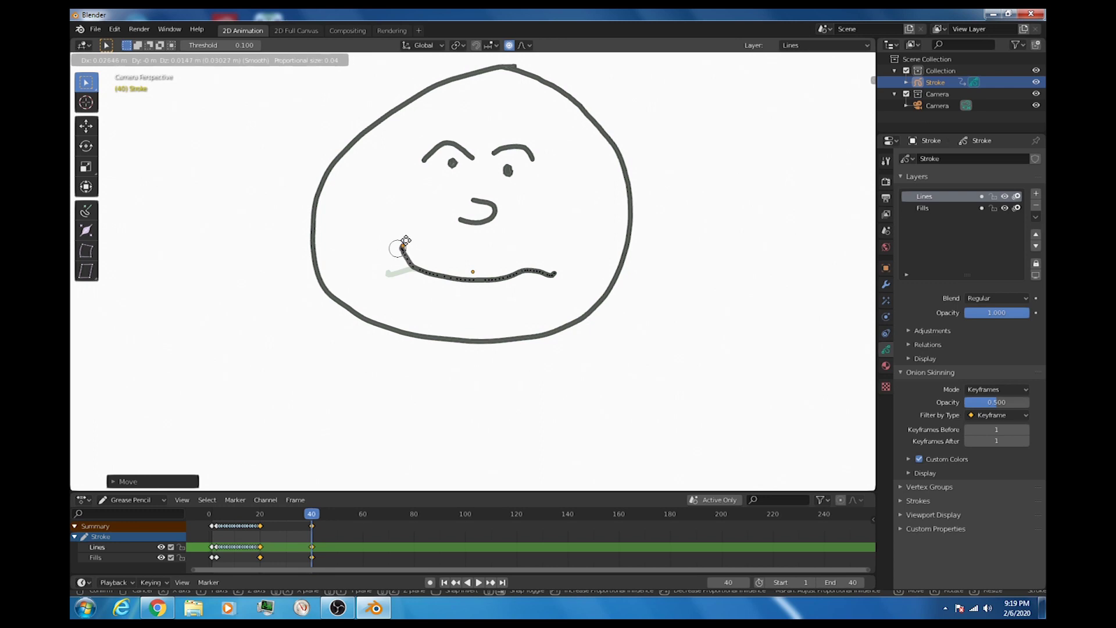
Pull the mouth's right end upward, nudge it slightly left, and confirm its position
click(554, 274)
drag(563, 282, 565, 259)
scroll(565, 259, down, 13)
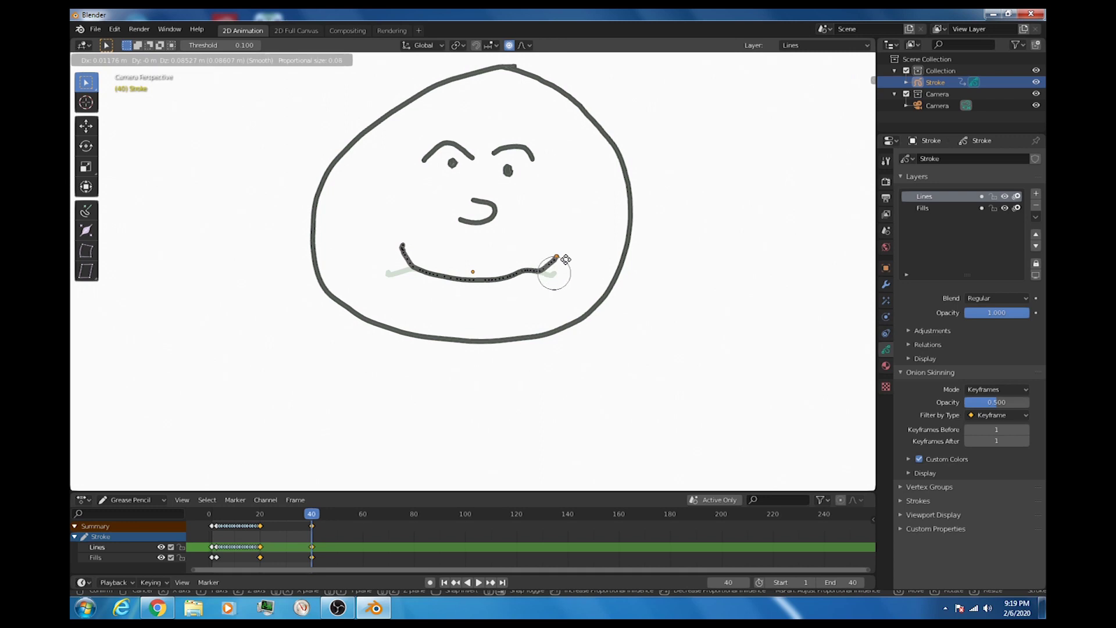
drag(565, 259, 560, 261)
scroll(559, 259, down, 2)
key(g)
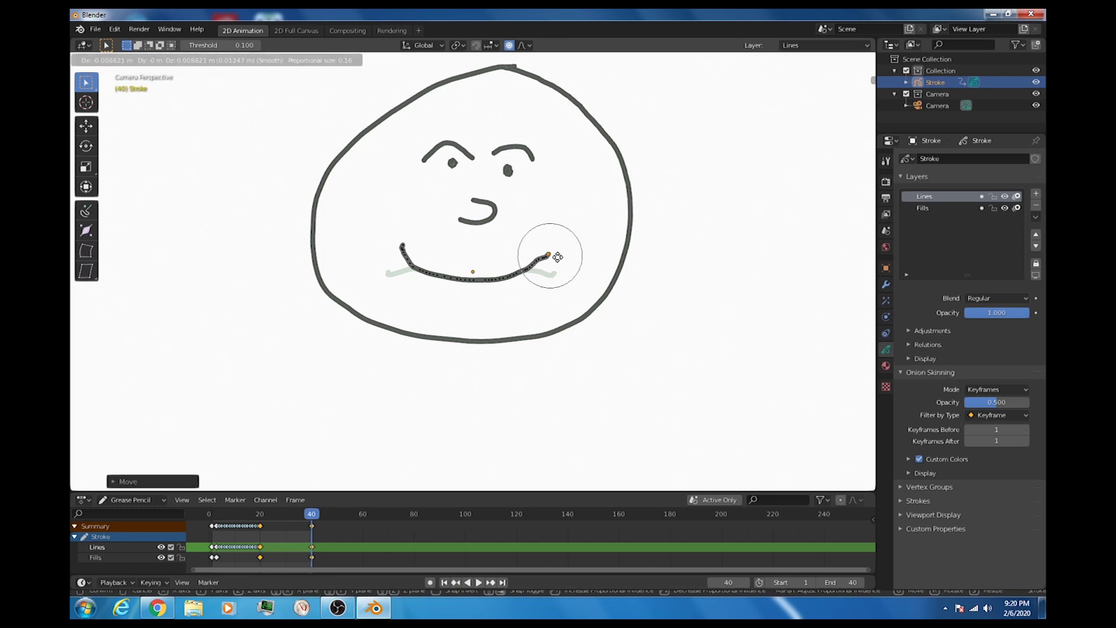
scroll(558, 256, up, 7)
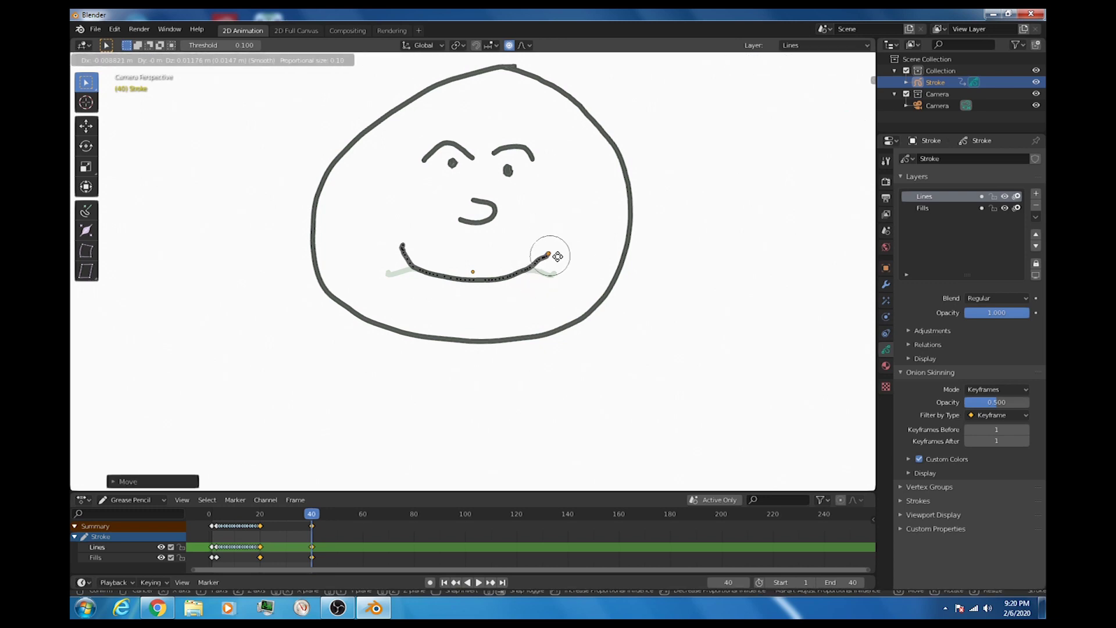
scroll(556, 256, up, 3)
click(555, 256)
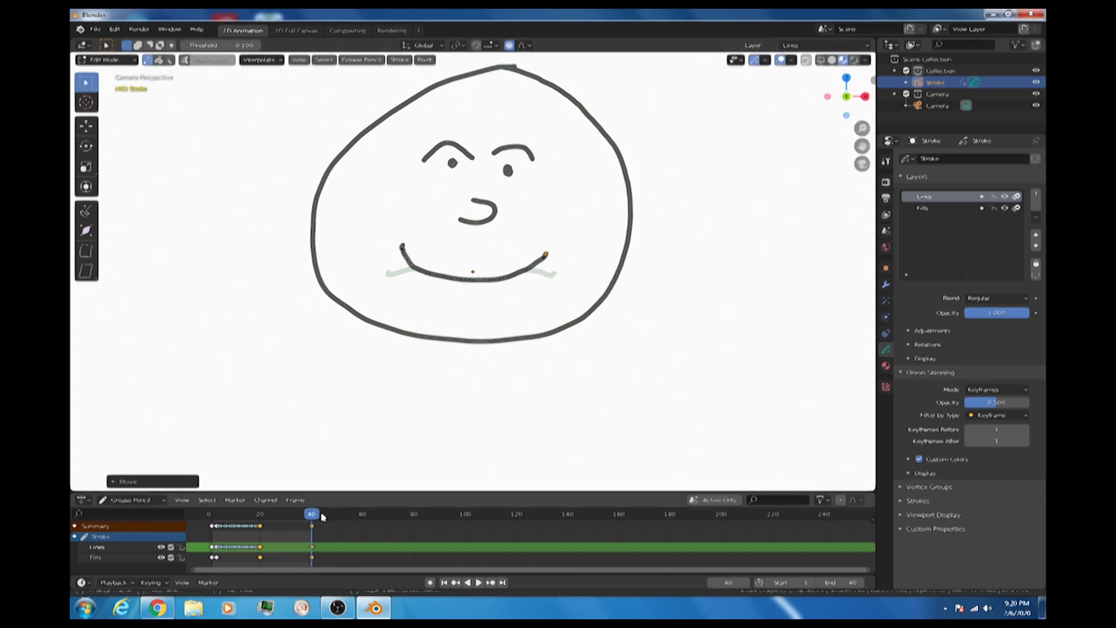
From frame 33, run Interpolate Sequence for frames 20–40 and preview the loop
key(Left)
key(Left)
key(Left)
key(Left)
key(Left)
key(Left)
key(Left)
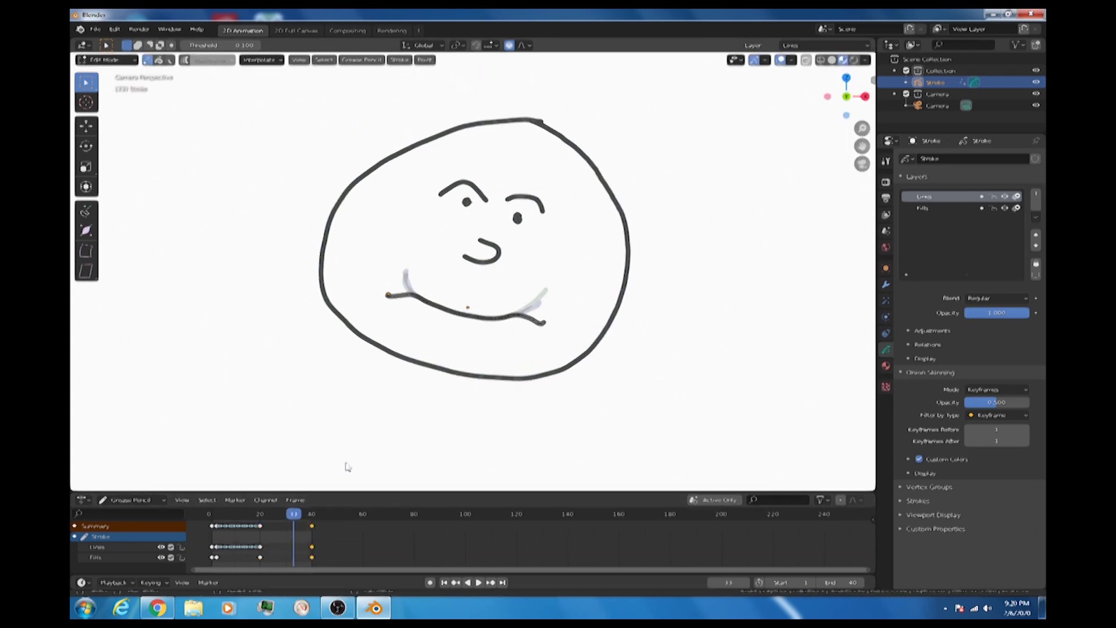
click(275, 56)
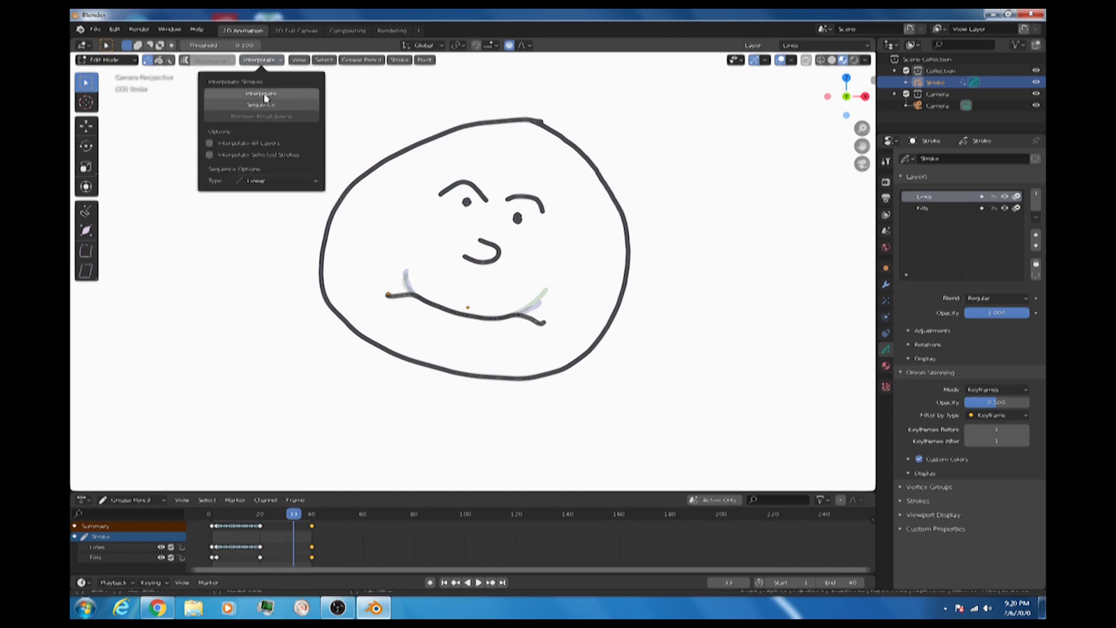
click(266, 106)
key(space)
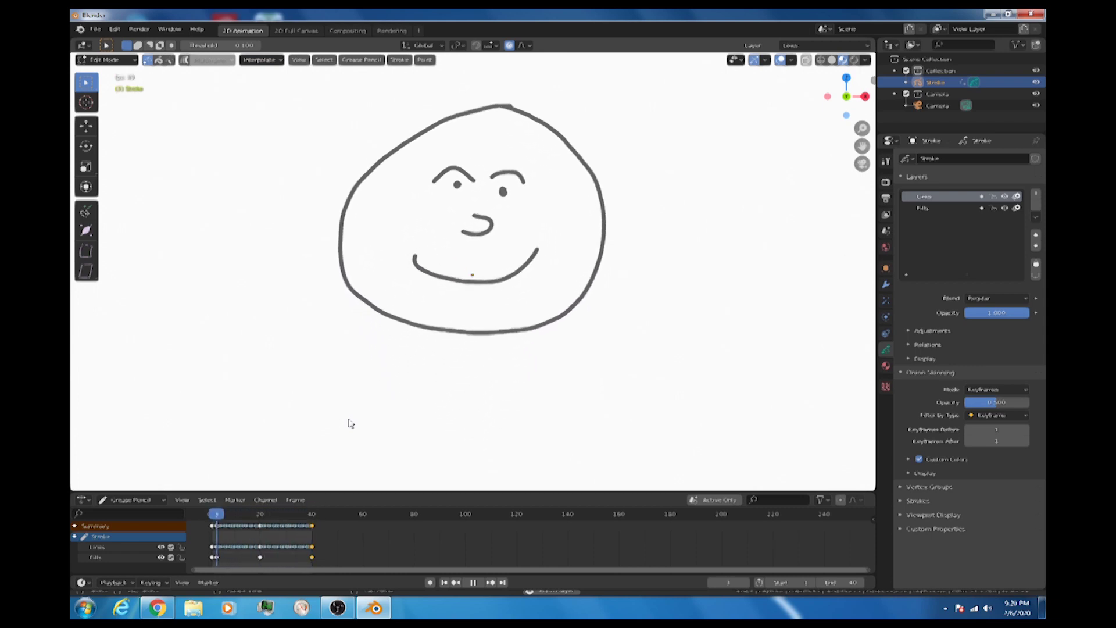
key(space)
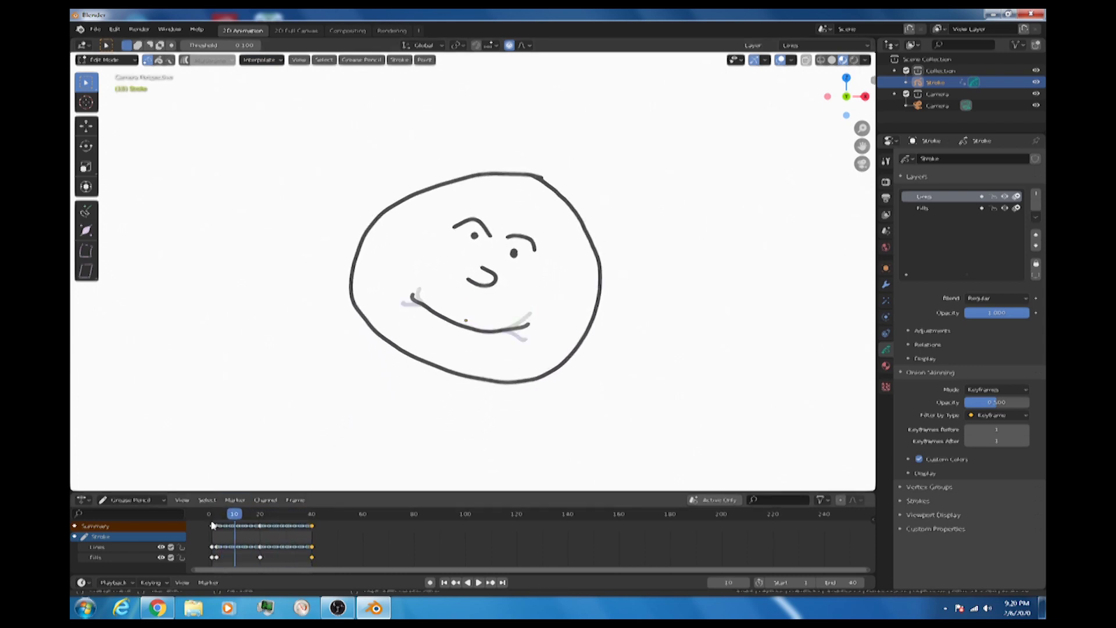